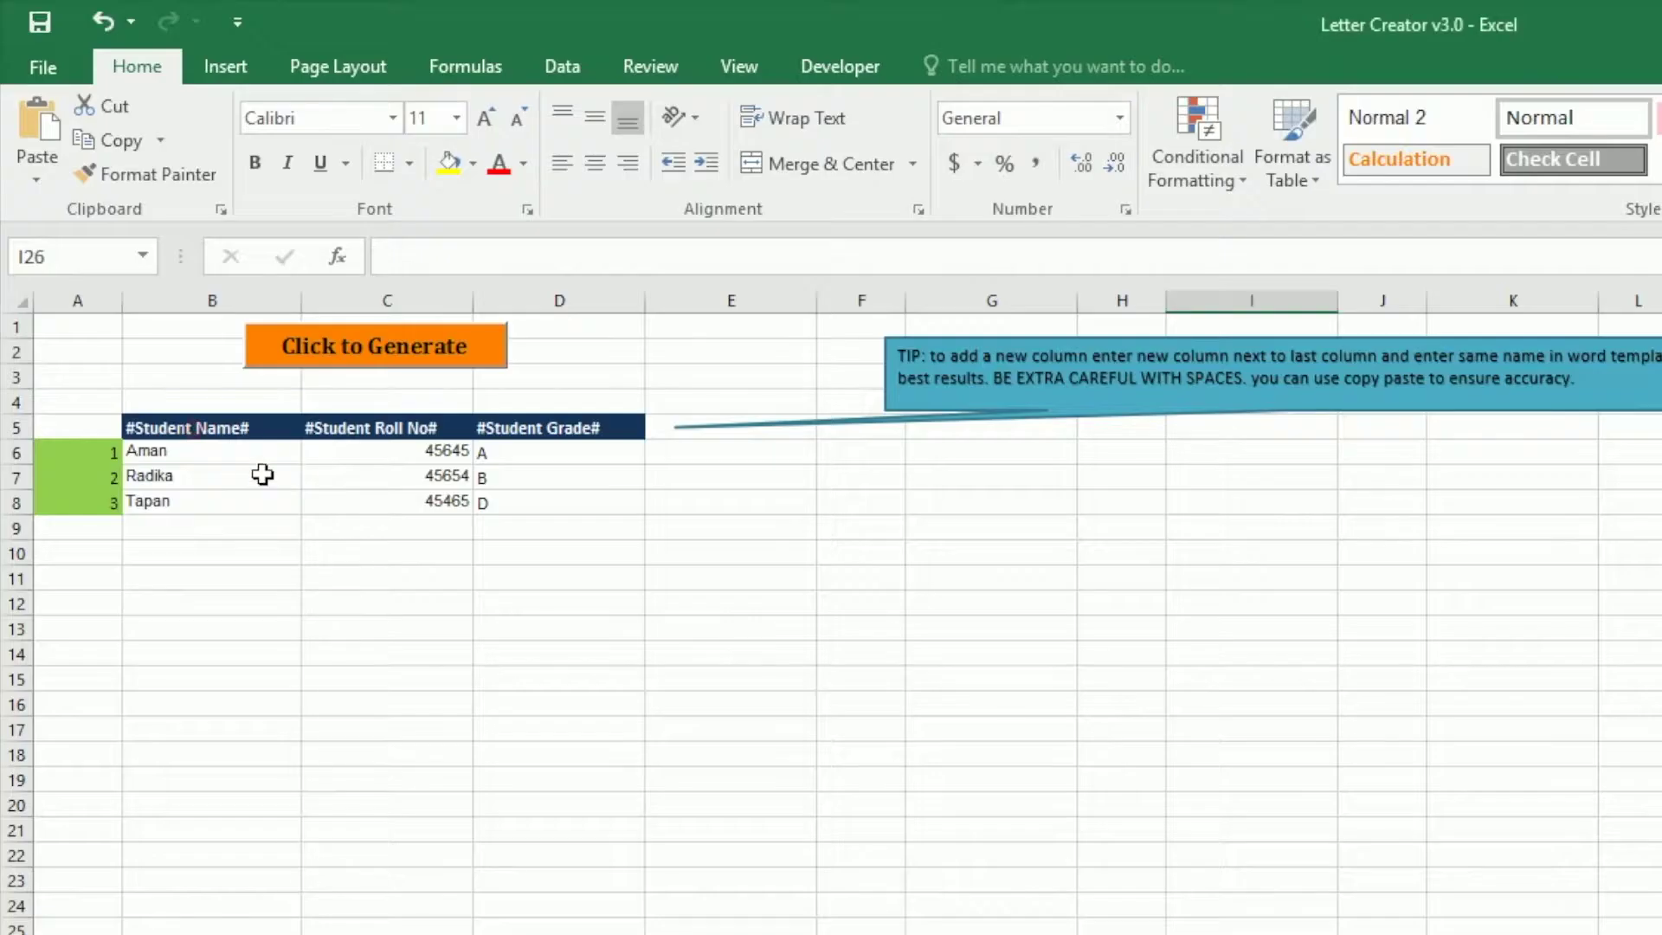
Step: Select the #Student Name#, #Student Roll No# and #Student Grade# header cells in B5–D5
{"action": "left_click", "coordinate": [264, 433]}
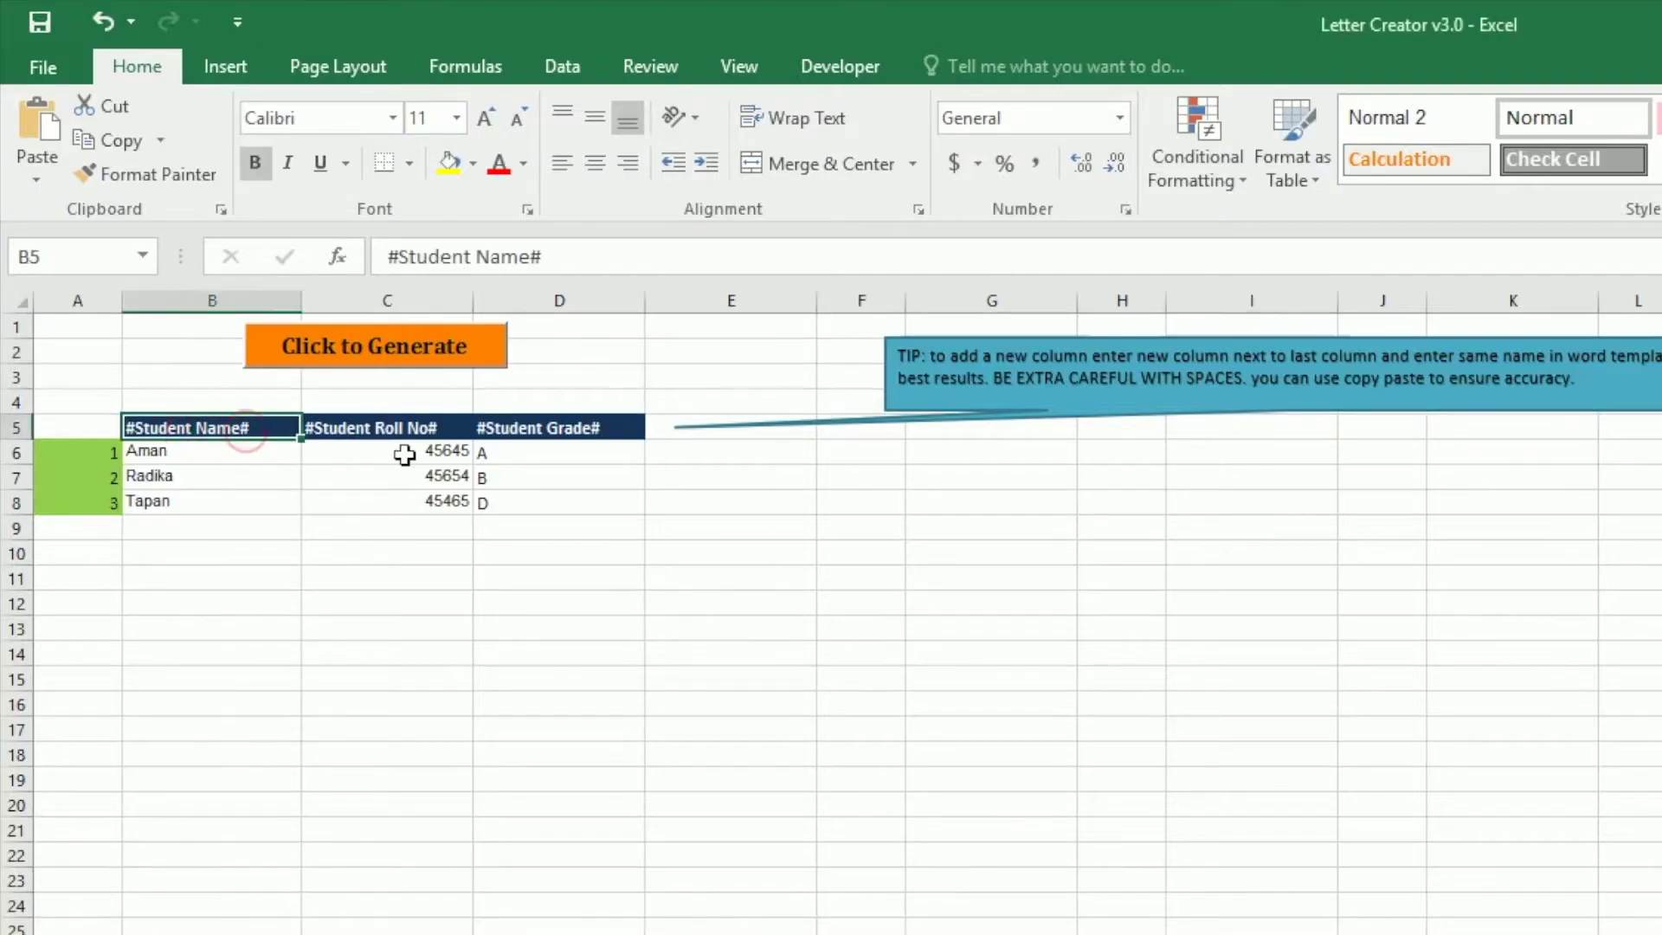
{"action": "left_click", "coordinate": [391, 432]}
{"action": "left_click", "coordinate": [261, 437]}
{"action": "left_click", "coordinate": [429, 430]}
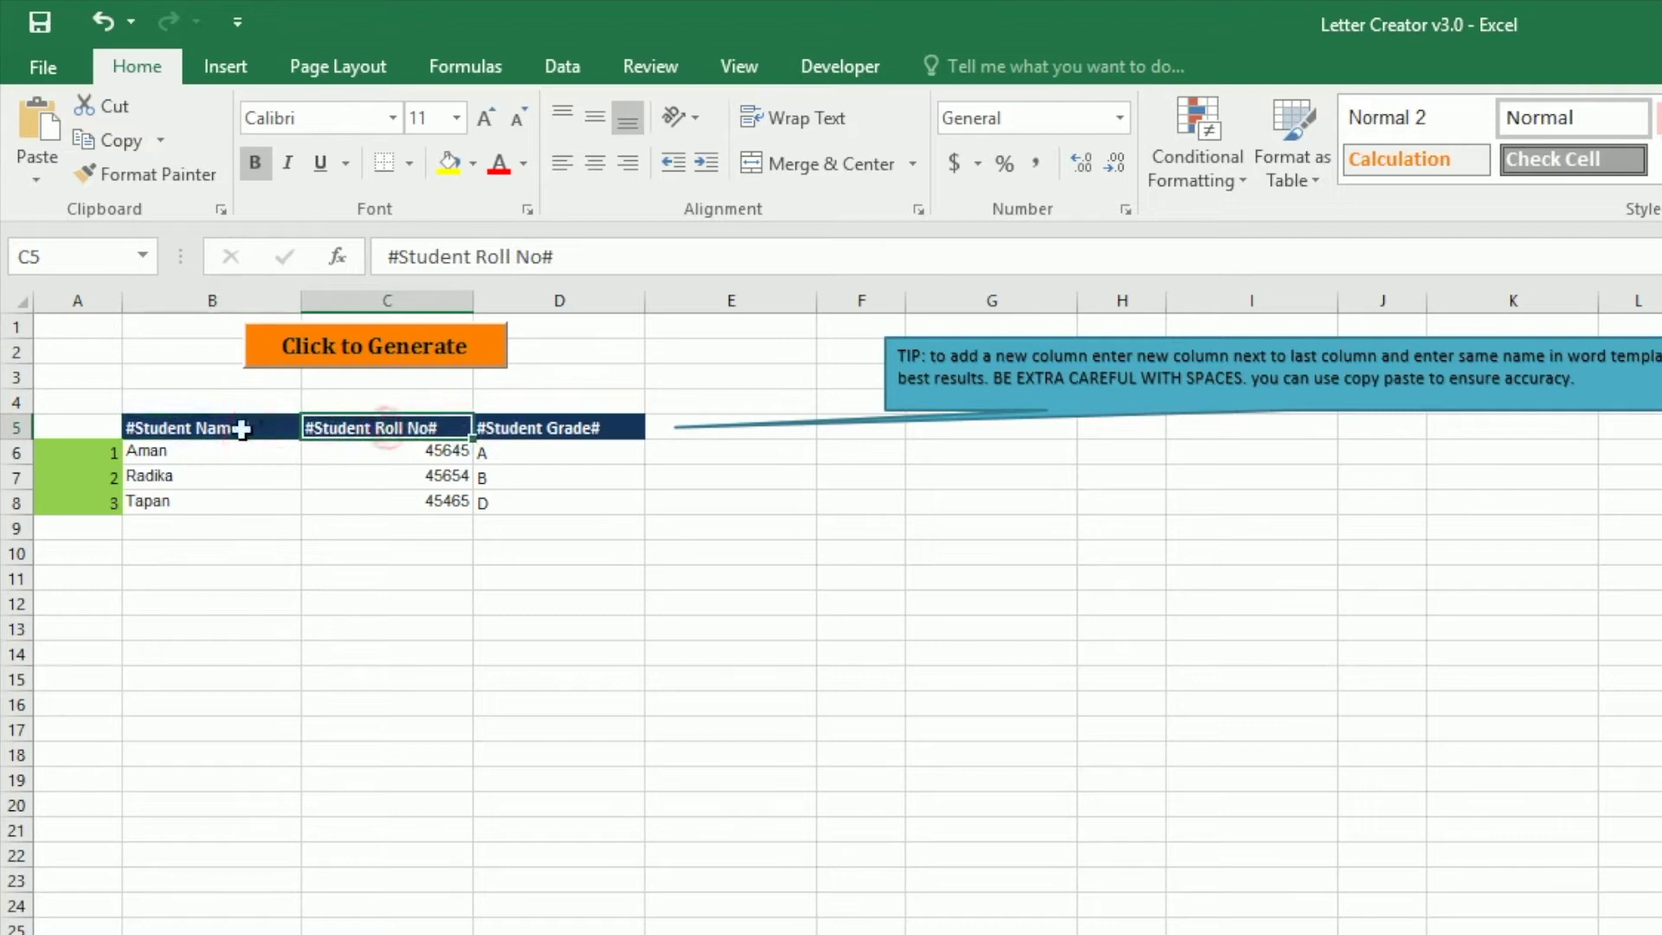
{"action": "left_click", "coordinate": [260, 432]}
{"action": "left_click", "coordinate": [428, 433]}
{"action": "left_click", "coordinate": [559, 429]}
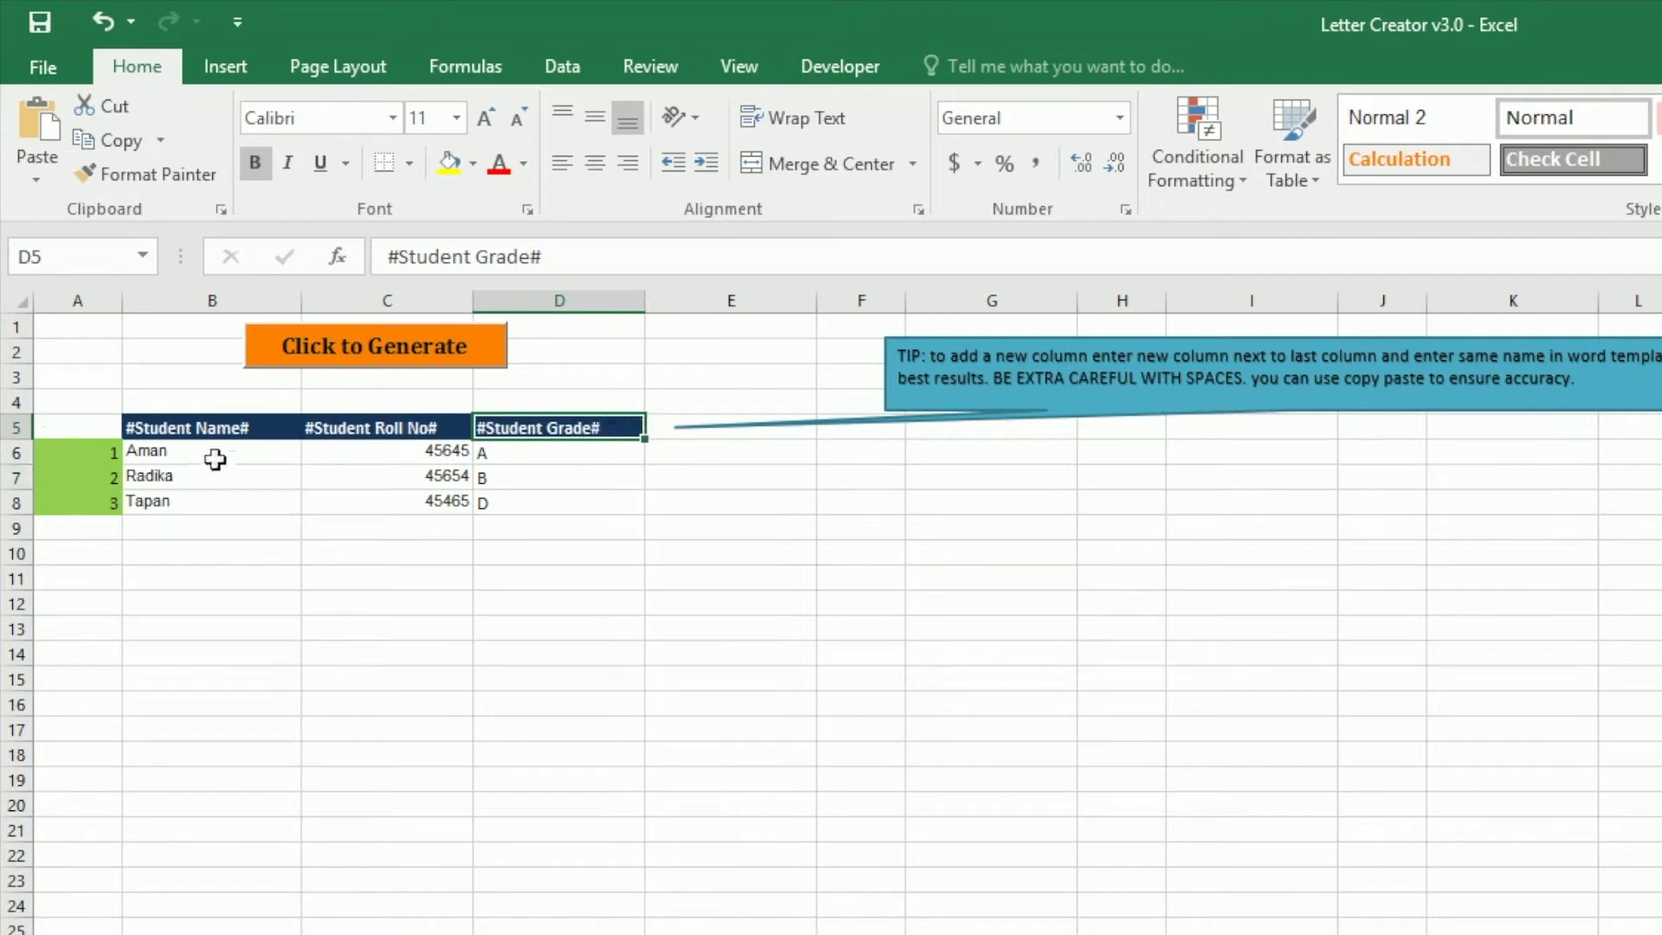
Step: Select the student name, roll number and grade column ranges, with the project folder alongside
{"action": "left_click", "coordinate": [215, 460]}
{"action": "left_click", "coordinate": [212, 530]}
{"action": "left_click", "coordinate": [205, 577]}
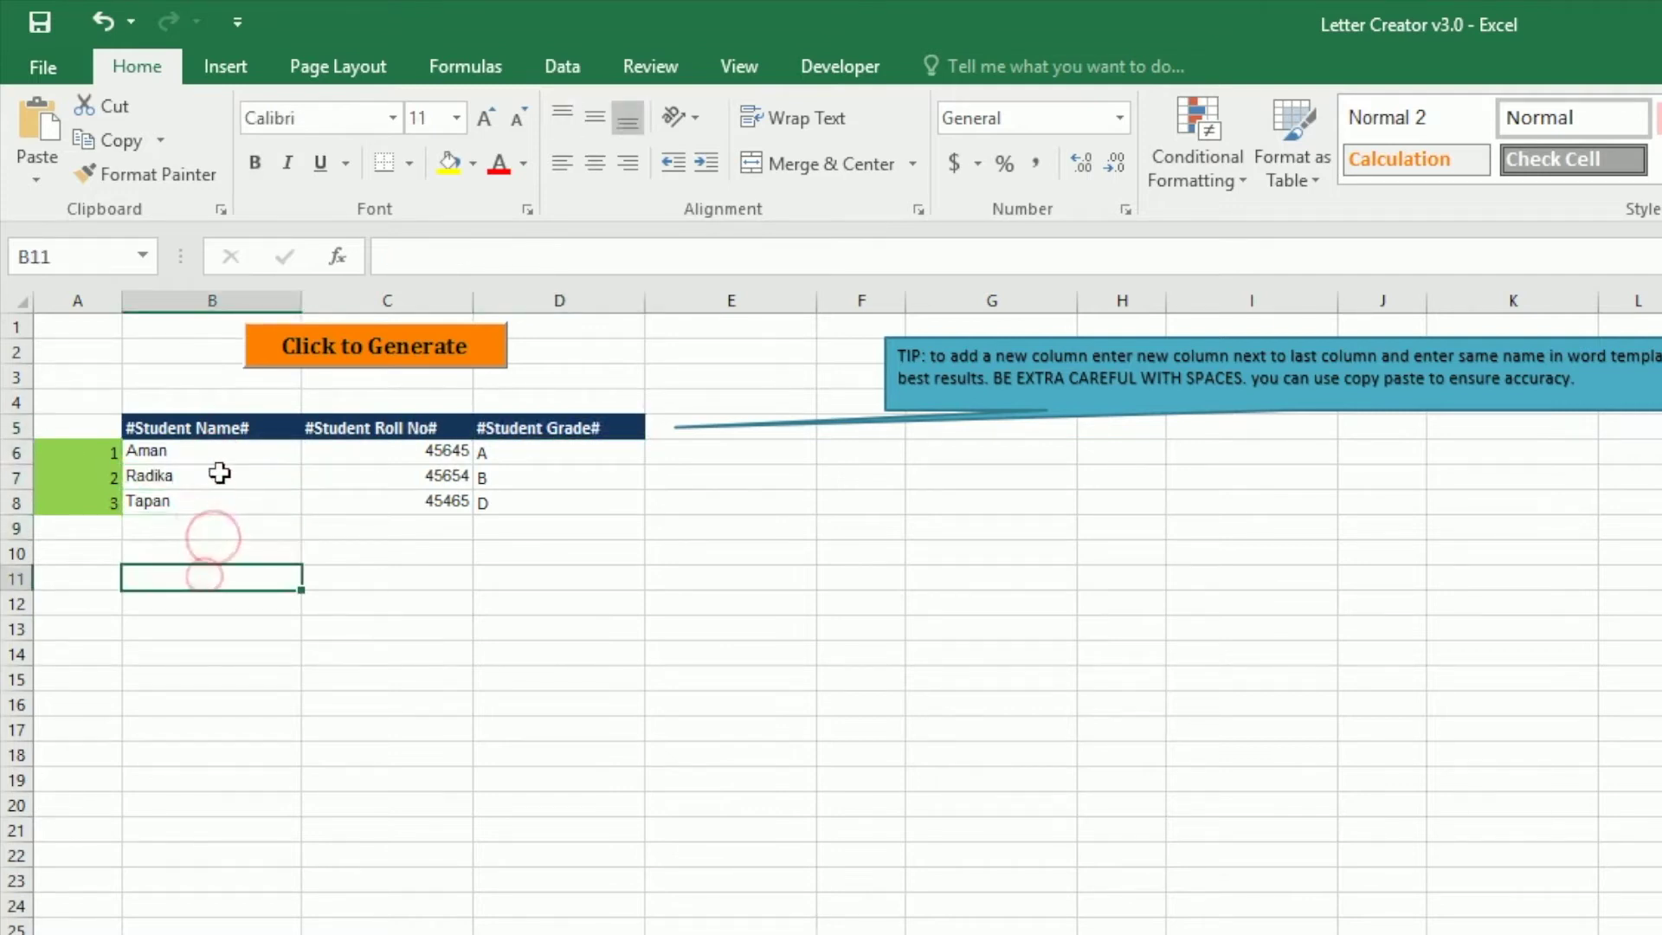
{"action": "left_click_drag", "start_coordinate": [214, 451], "coordinate": [215, 909]}
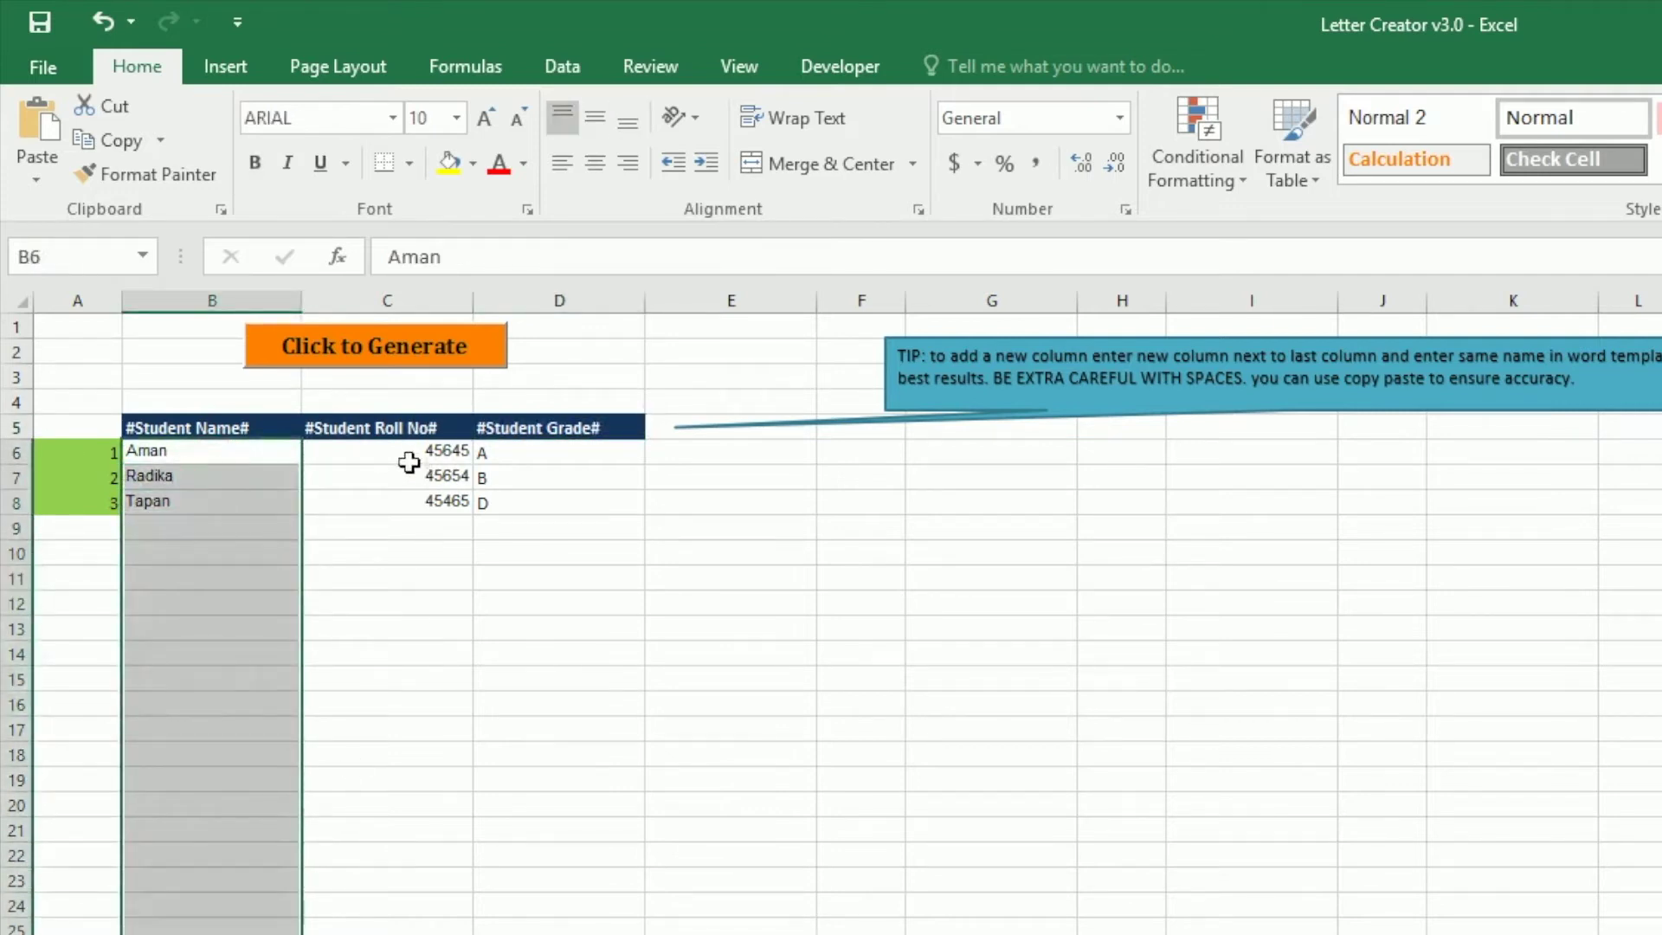
{"action": "left_click_drag", "start_coordinate": [387, 450], "coordinate": [387, 910]}
{"action": "left_click_drag", "start_coordinate": [559, 451], "coordinate": [559, 909]}
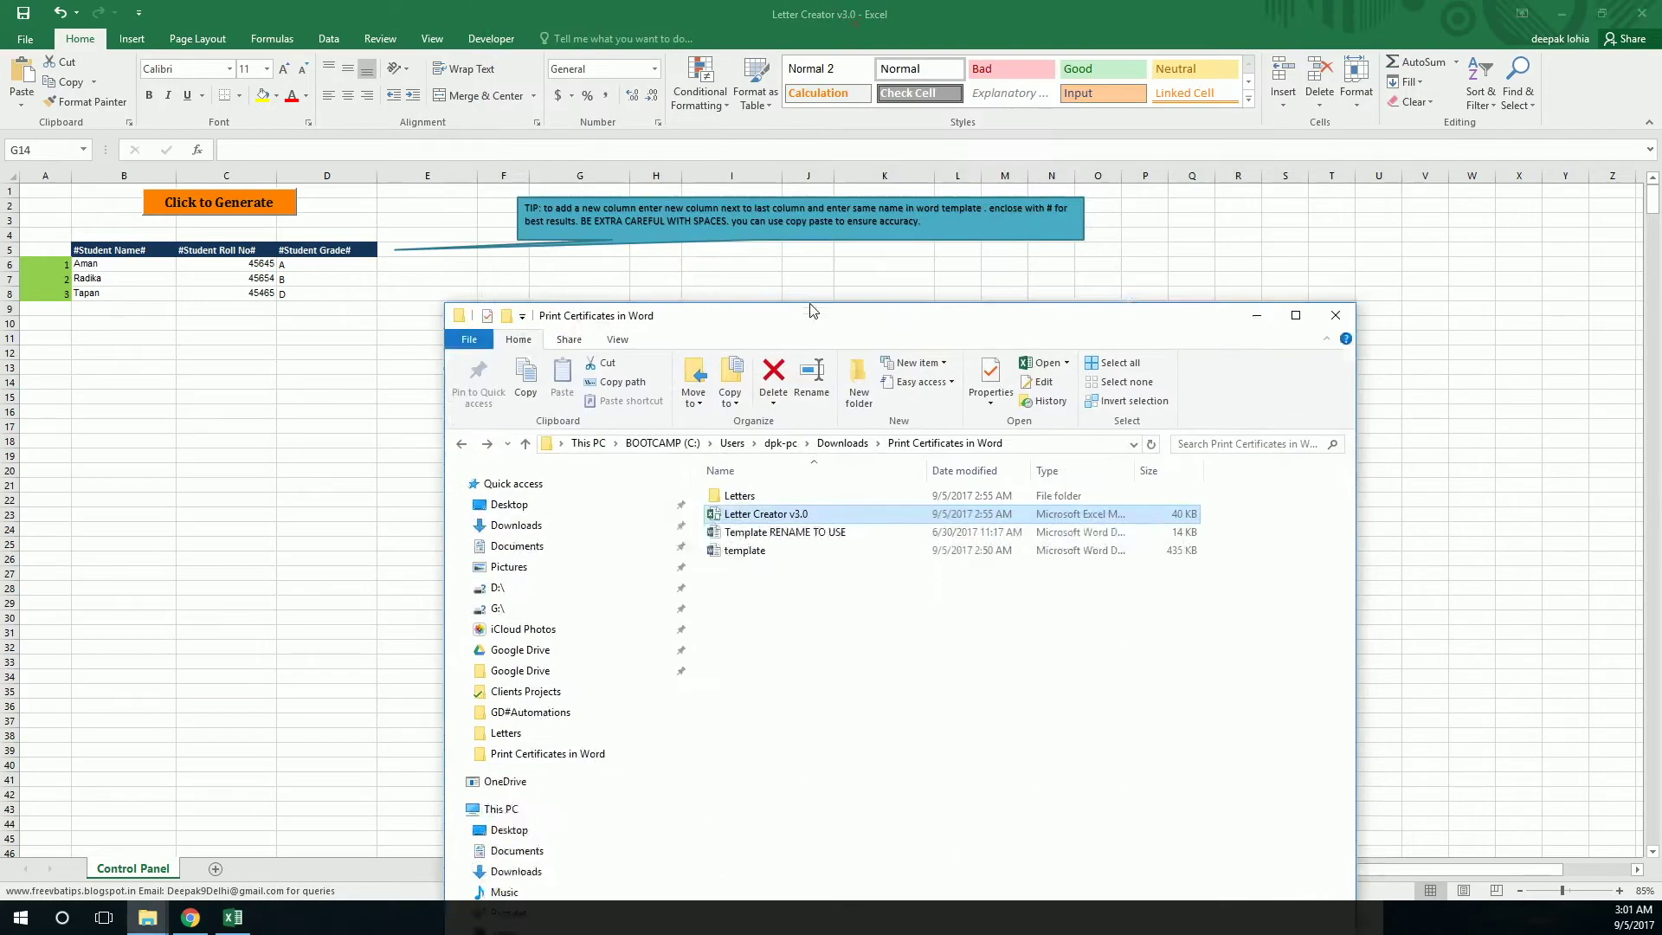
{"action": "left_click_drag", "start_coordinate": [812, 315], "coordinate": [817, 376]}
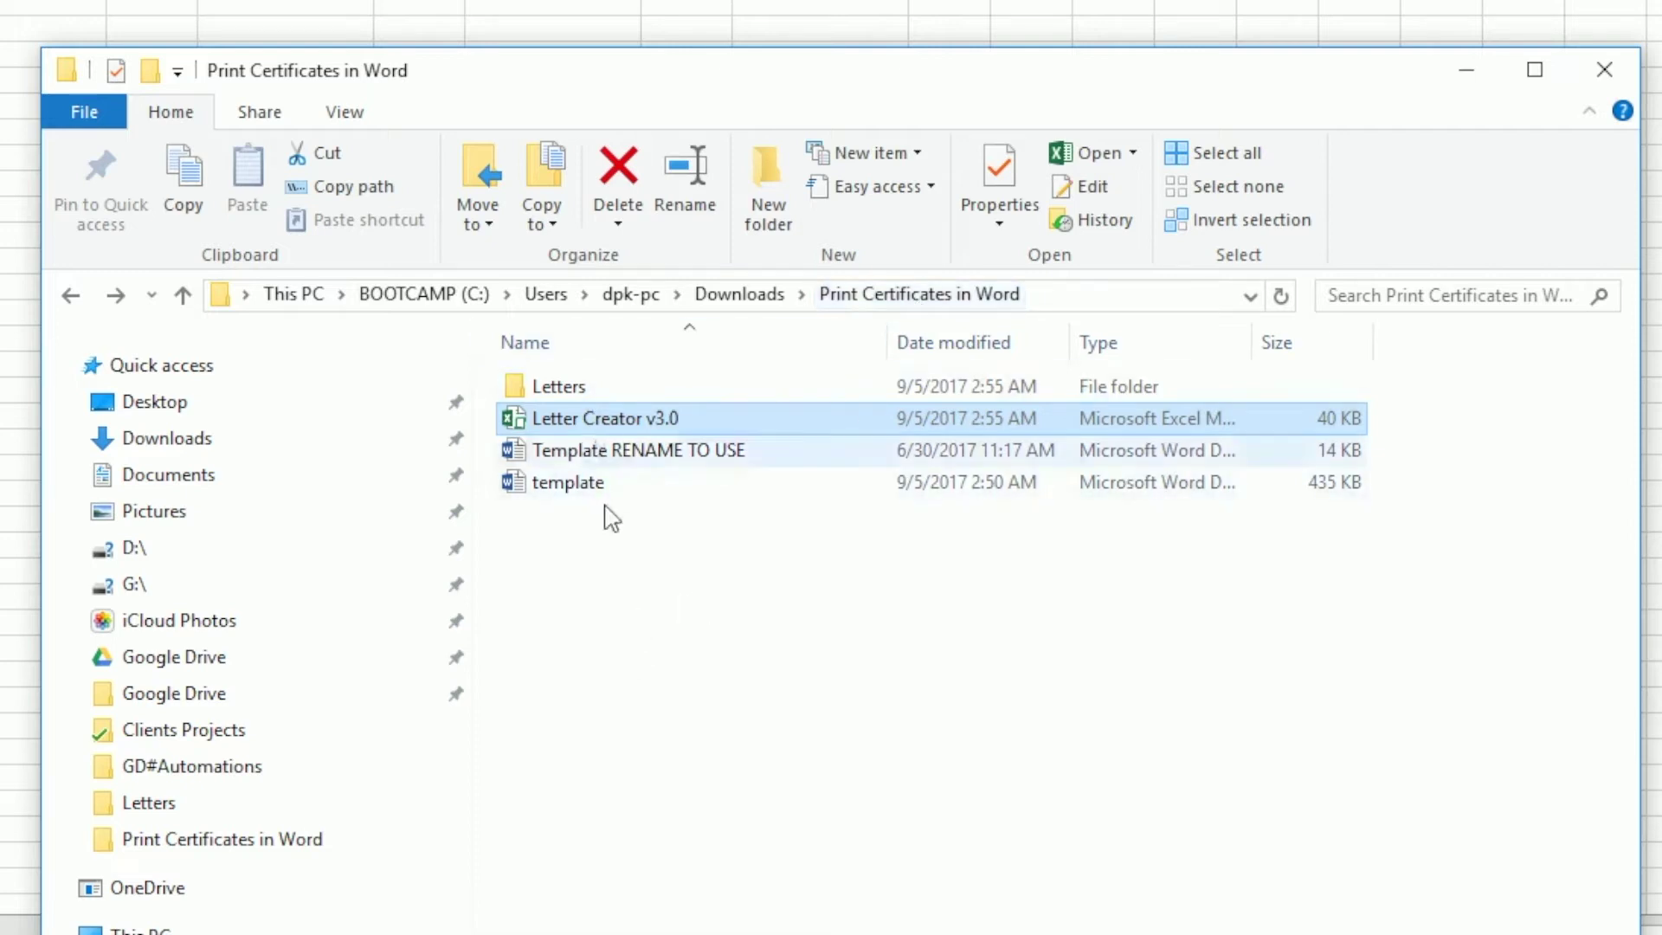
{"action": "left_click", "coordinate": [649, 605]}
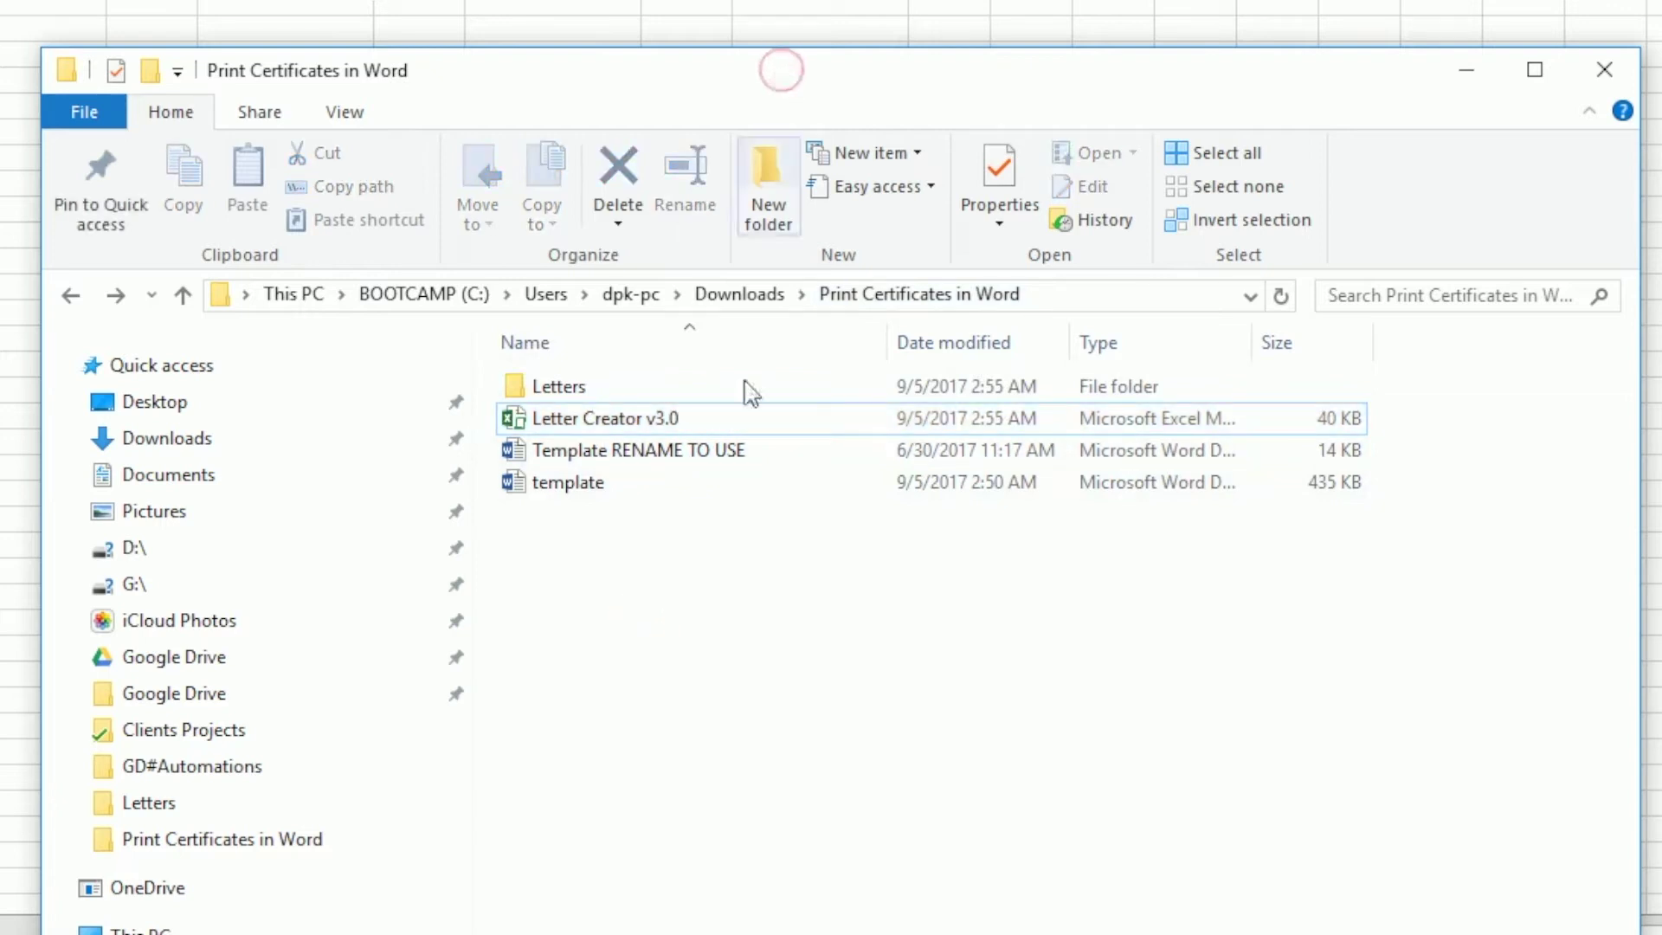
{"action": "left_click", "coordinate": [716, 466]}
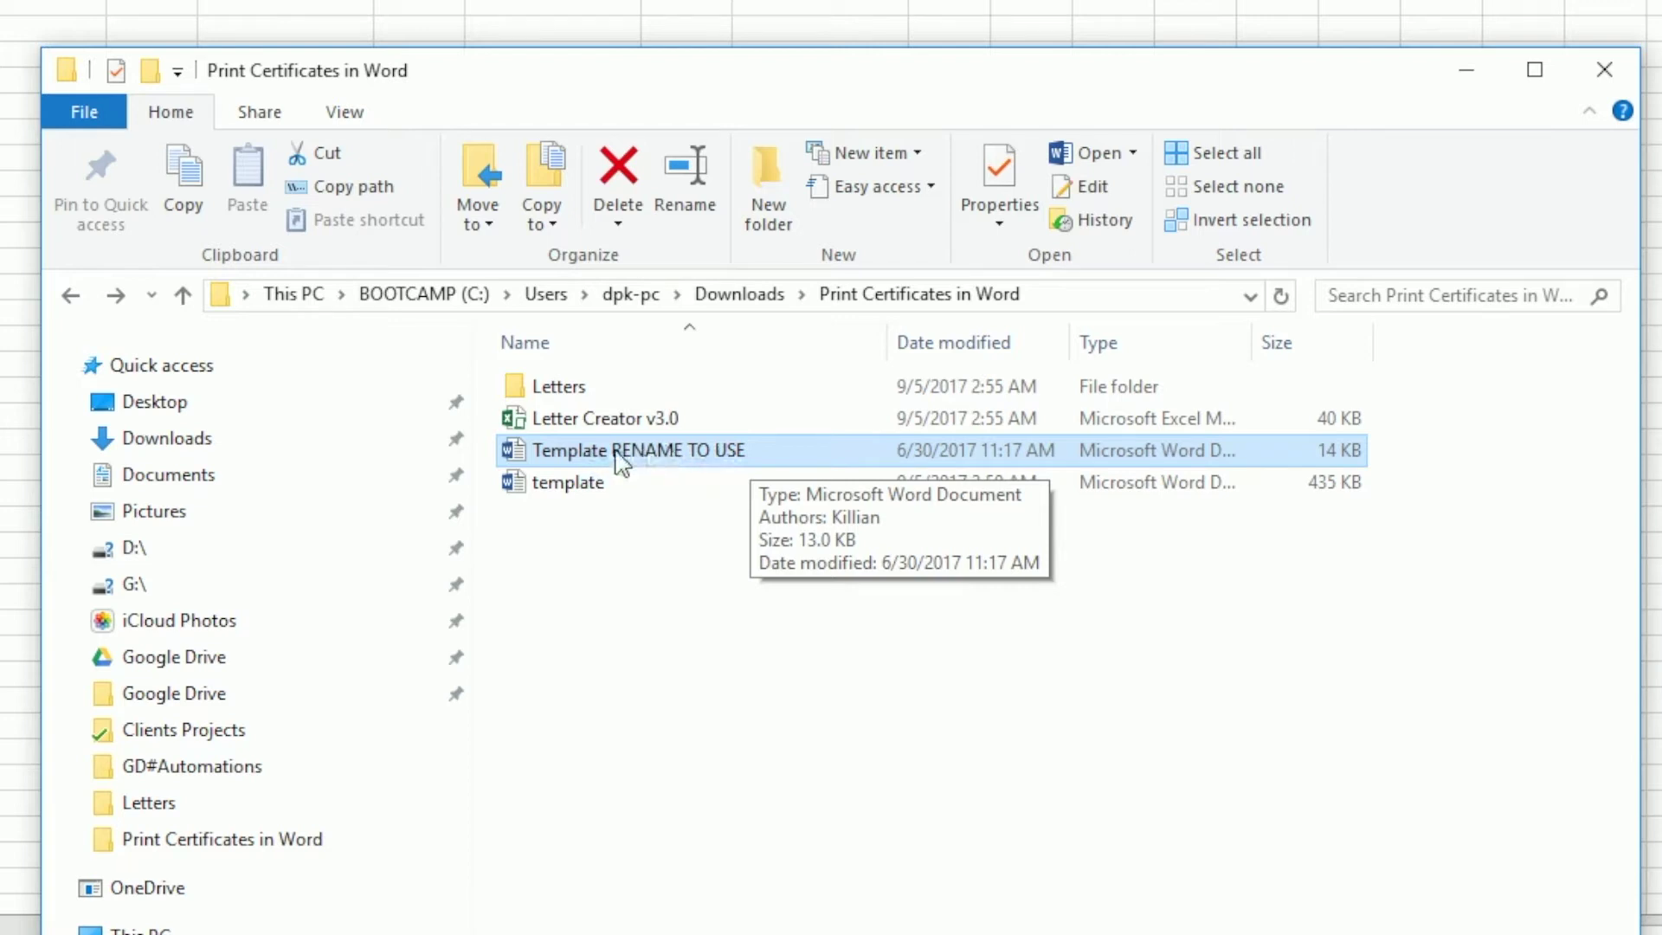
{"action": "left_click", "coordinate": [624, 484]}
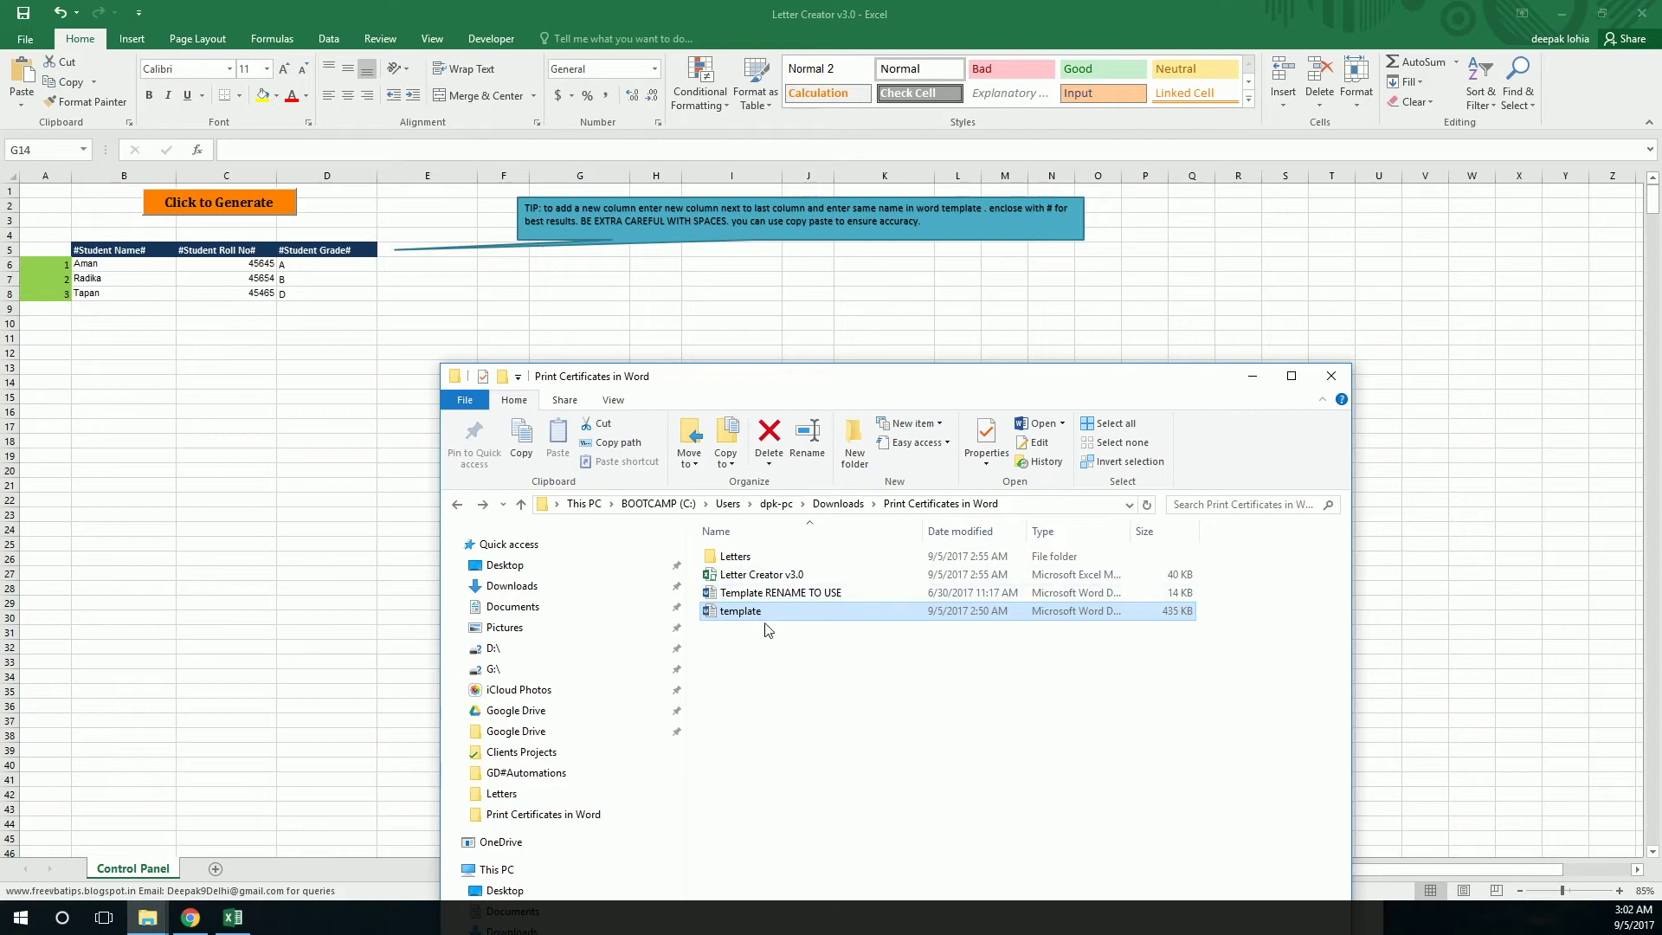
Step: Run Click to Generate in the Letter Creator workbook and open Radika's generated certificate
{"action": "left_click", "coordinate": [770, 594]}
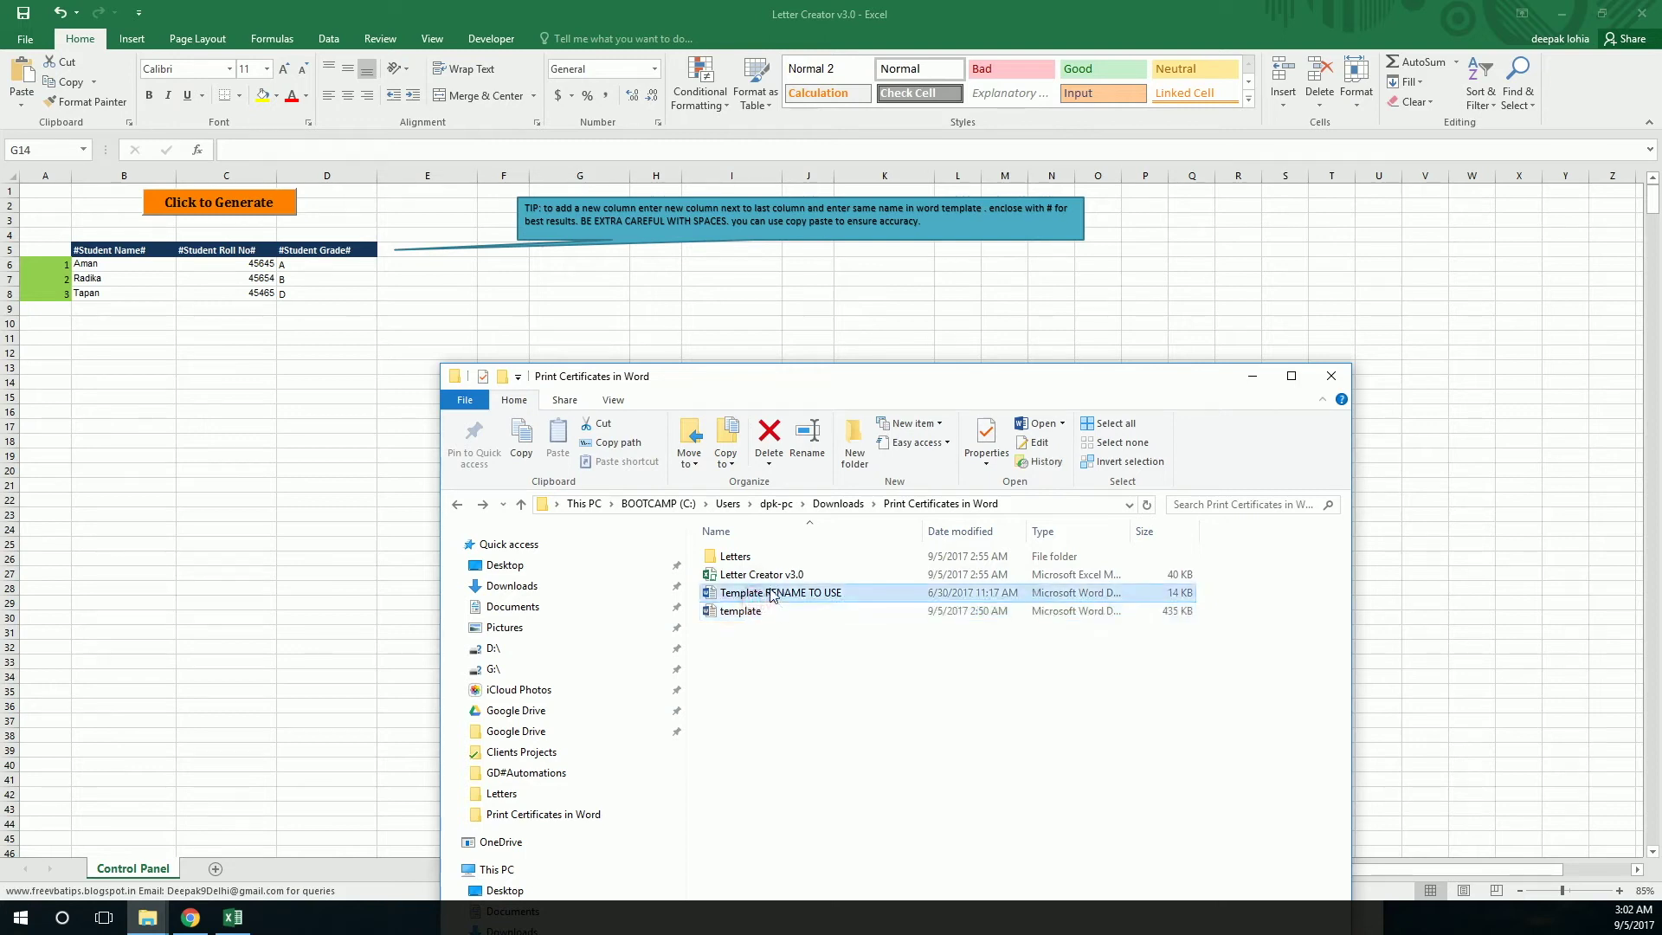
{"action": "left_click", "coordinate": [192, 333]}
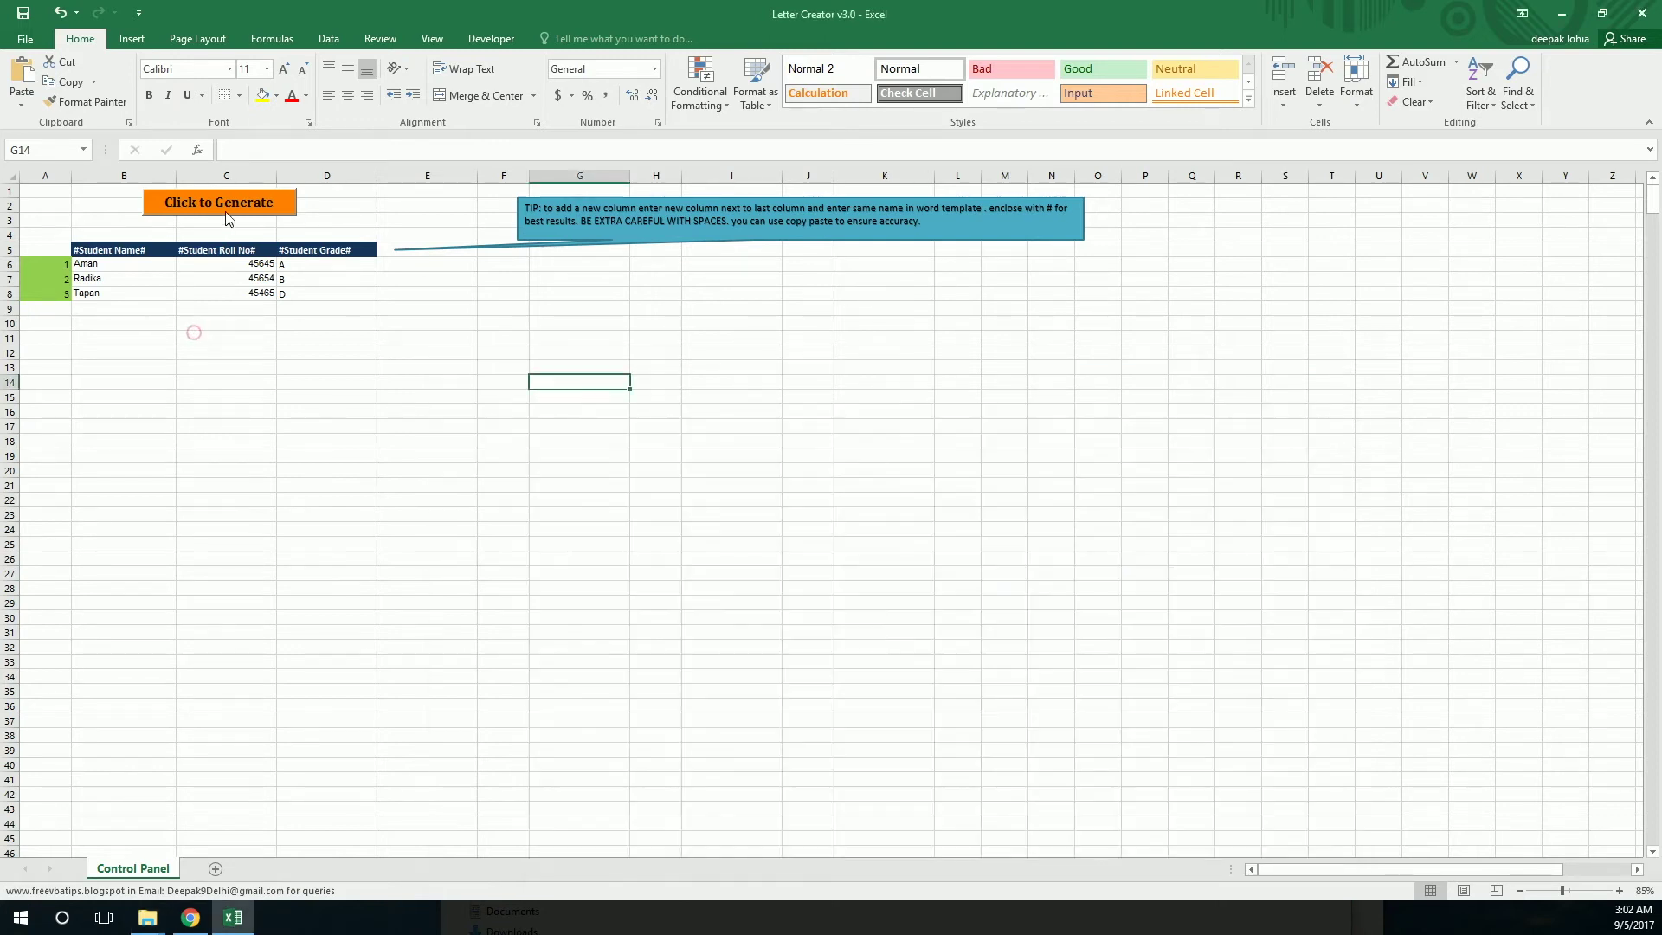
{"action": "left_click", "coordinate": [228, 208]}
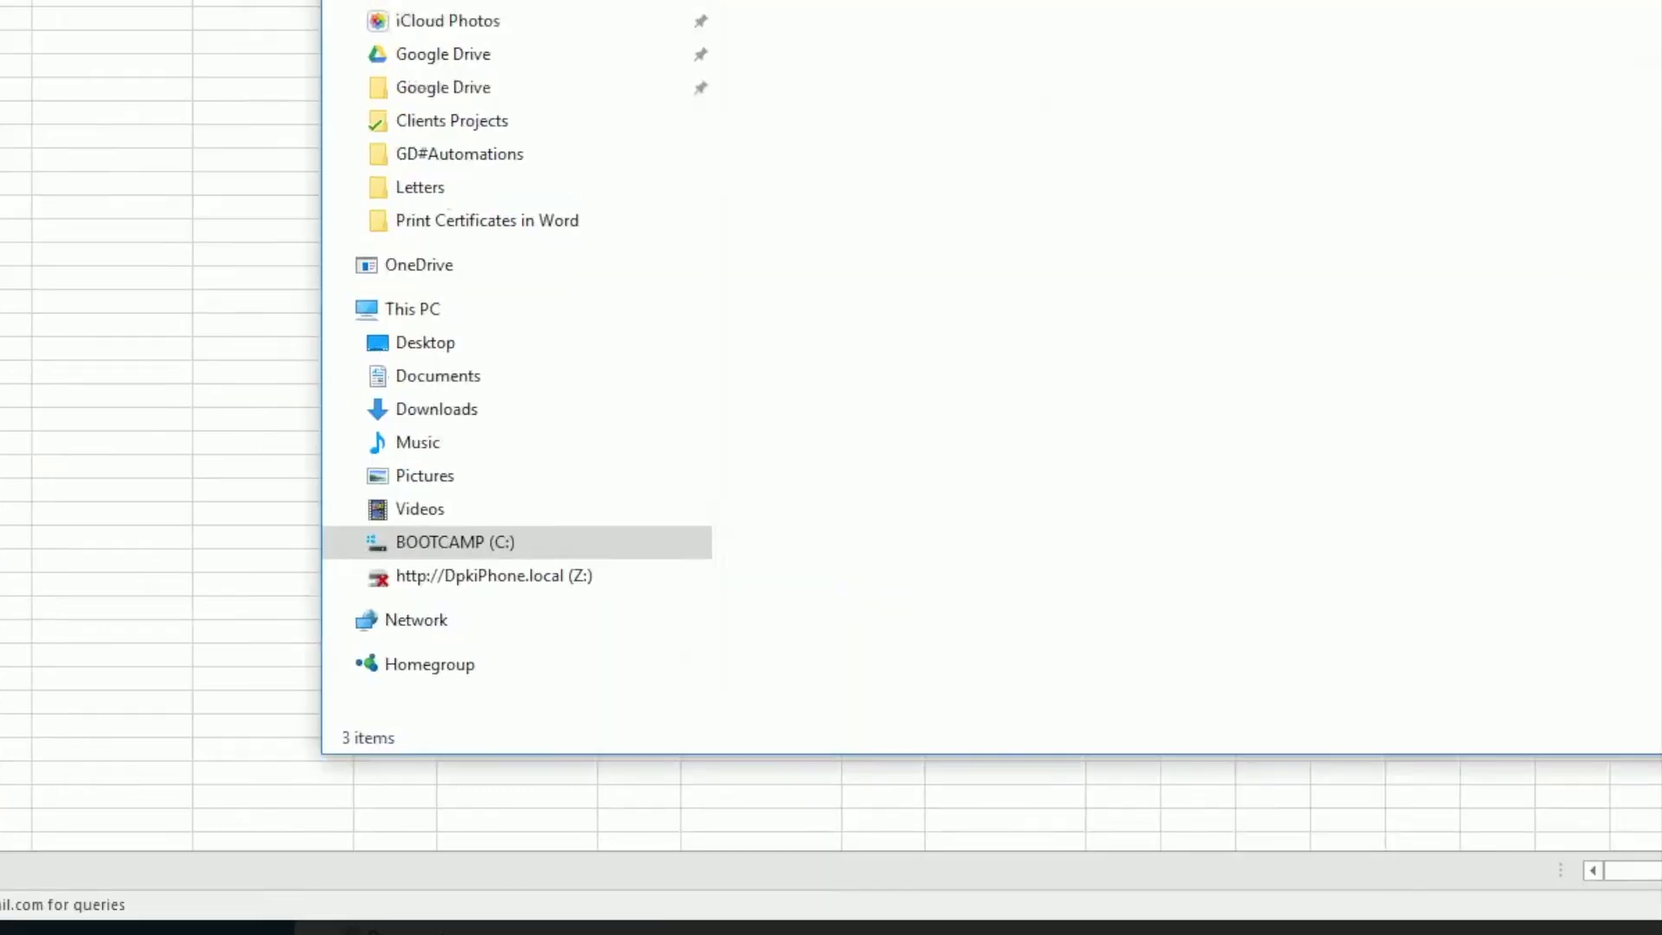
{"action": "left_click_drag", "start_coordinate": [876, 402], "coordinate": [874, 176]}
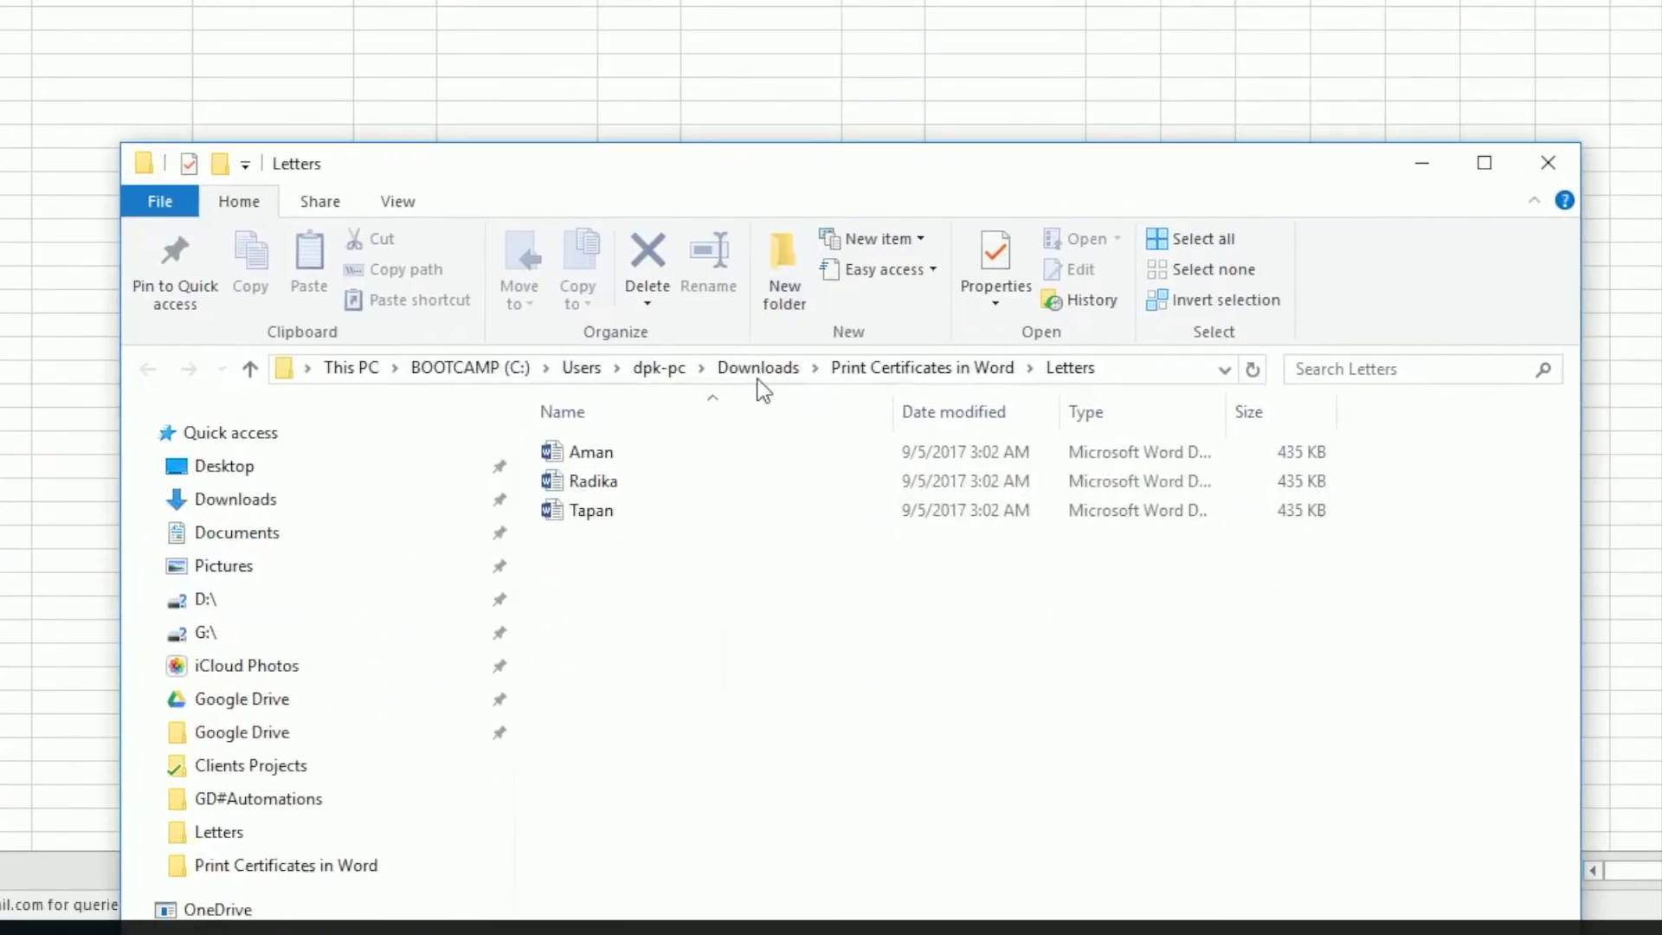
{"action": "double_click", "coordinate": [691, 477]}
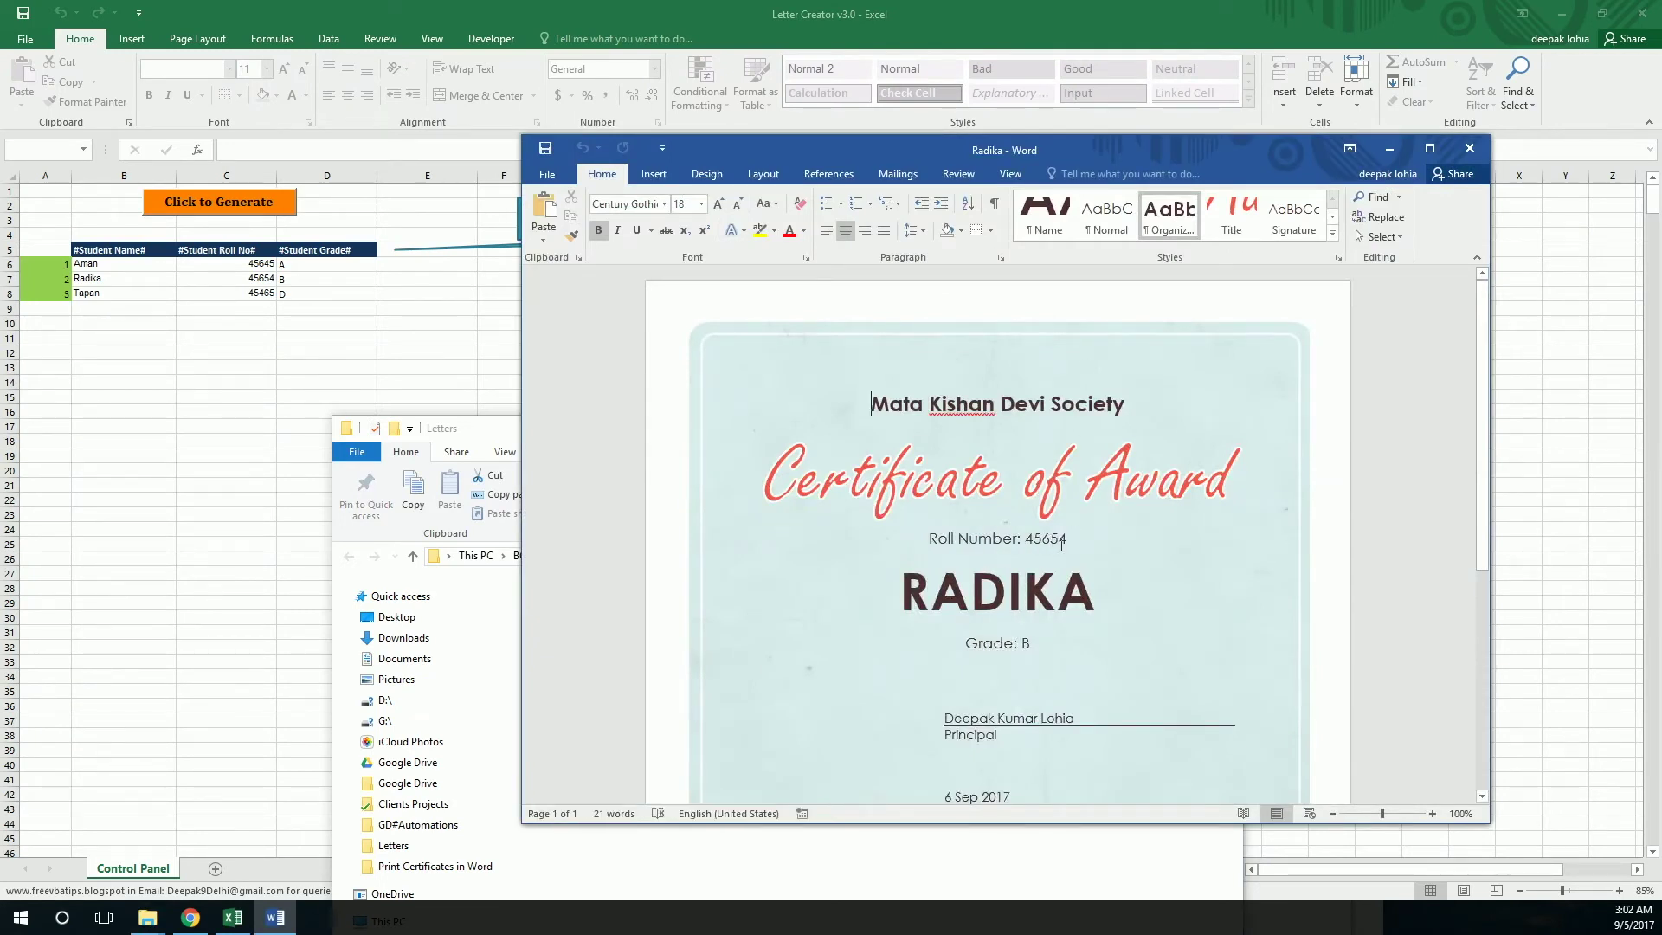
{"action": "left_click", "coordinate": [1469, 148]}
{"action": "double_click", "coordinate": [624, 608]}
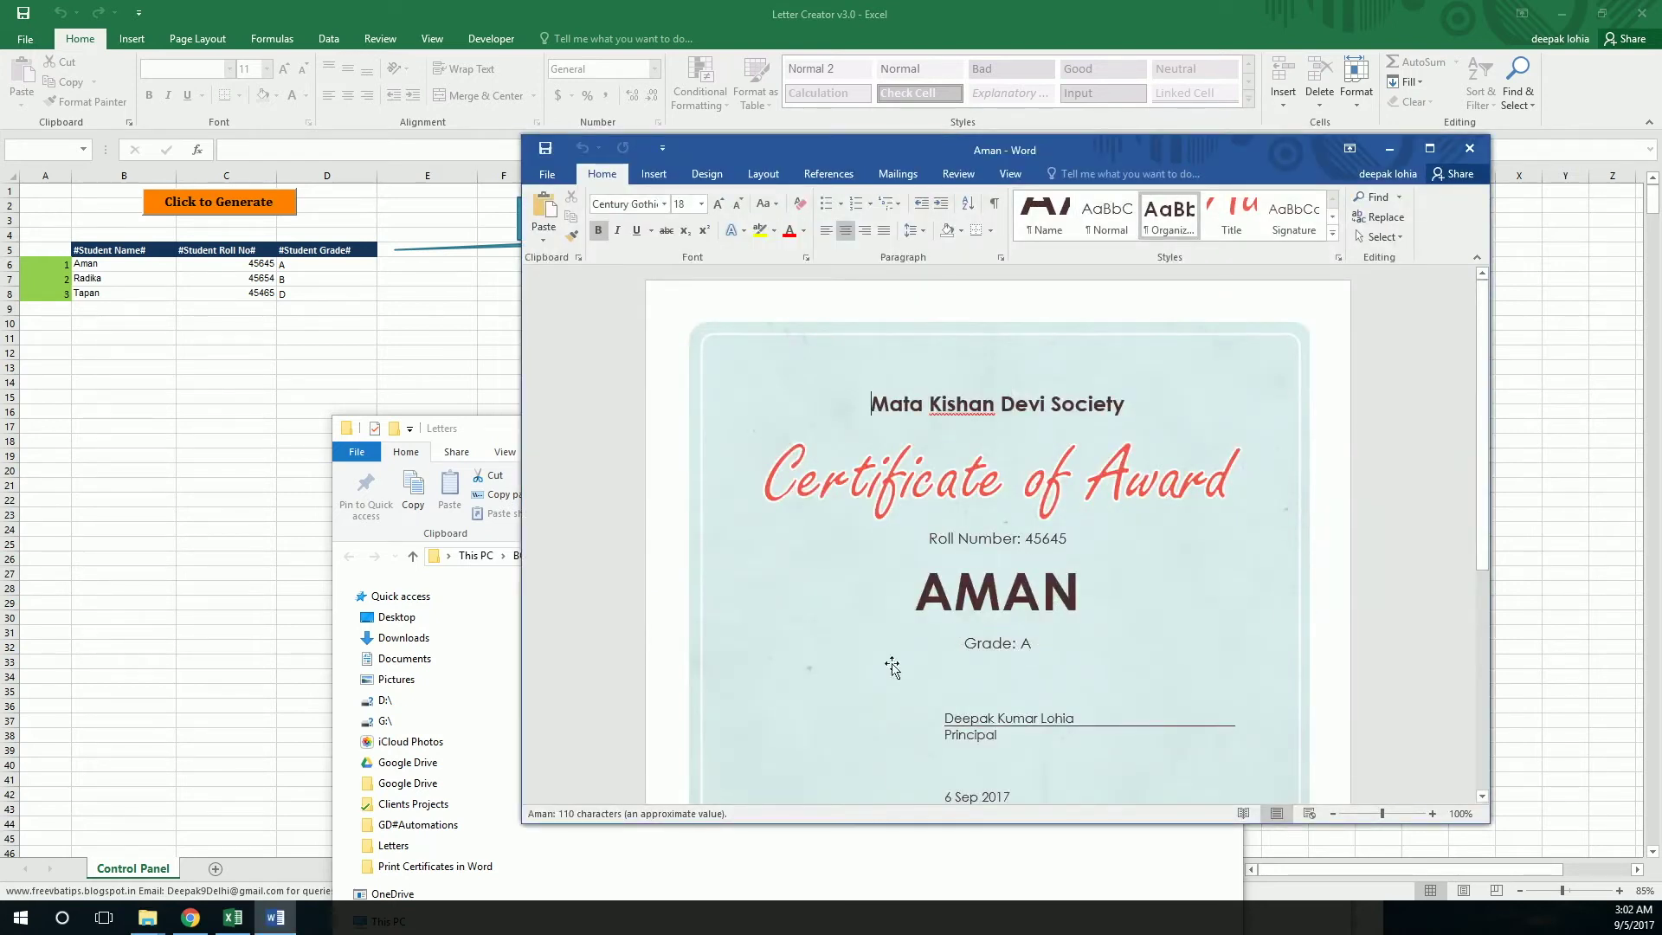
{"action": "scroll", "coordinate": [891, 666], "scroll_direction": "down", "scroll_amount": 3}
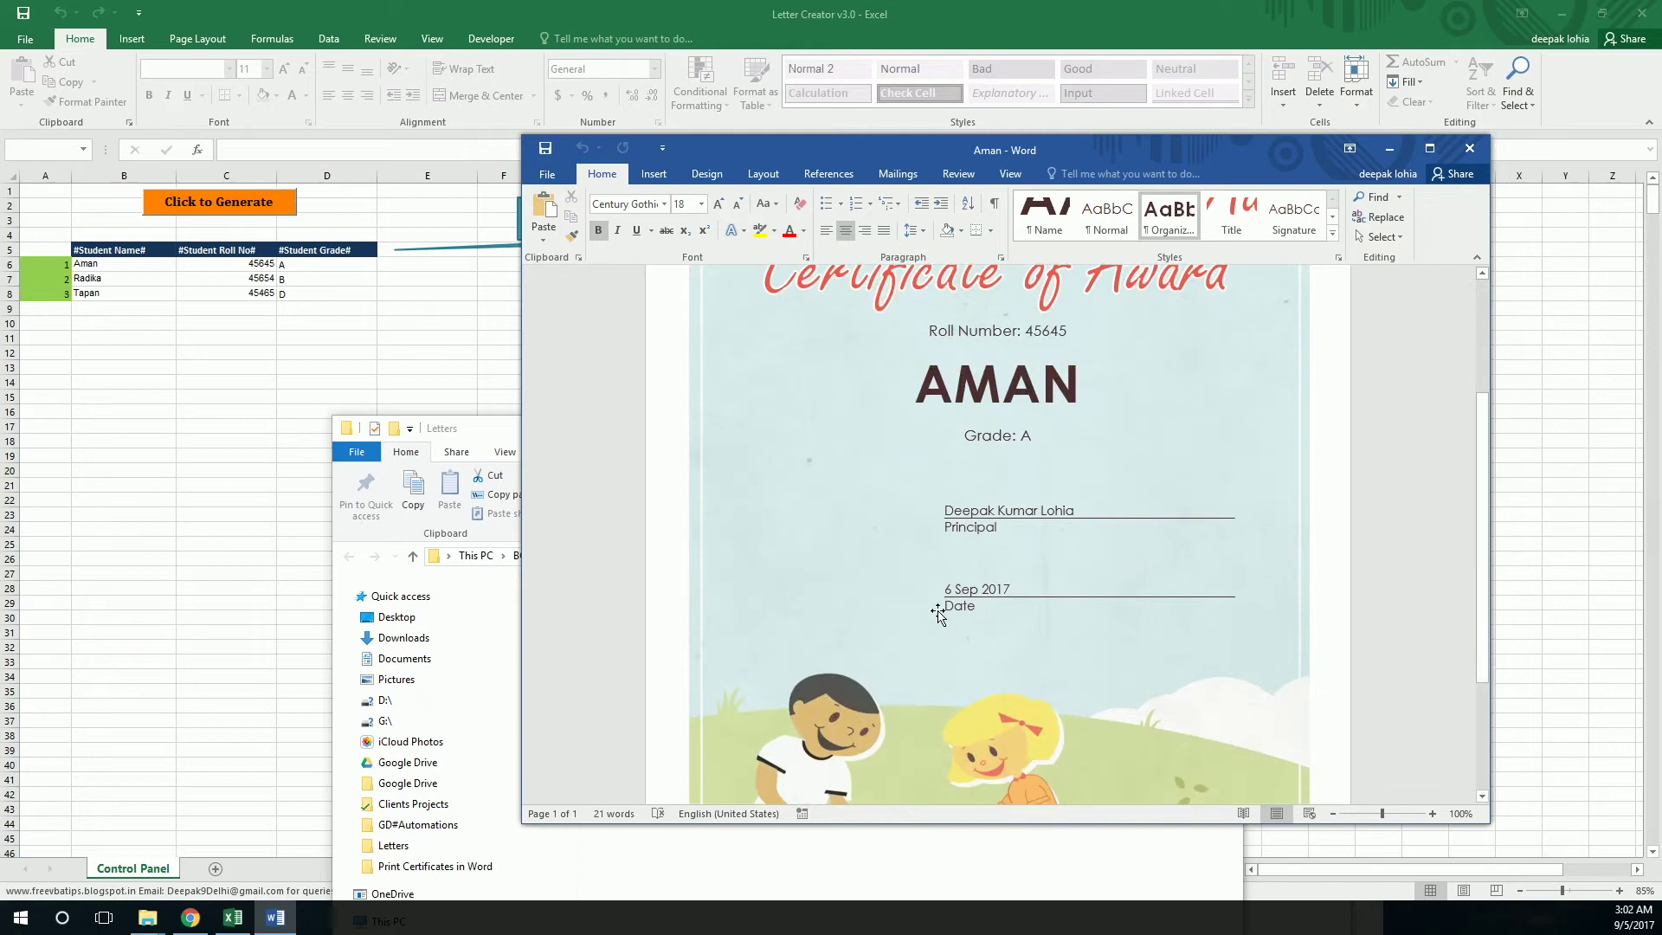
{"action": "left_click", "coordinate": [1469, 152]}
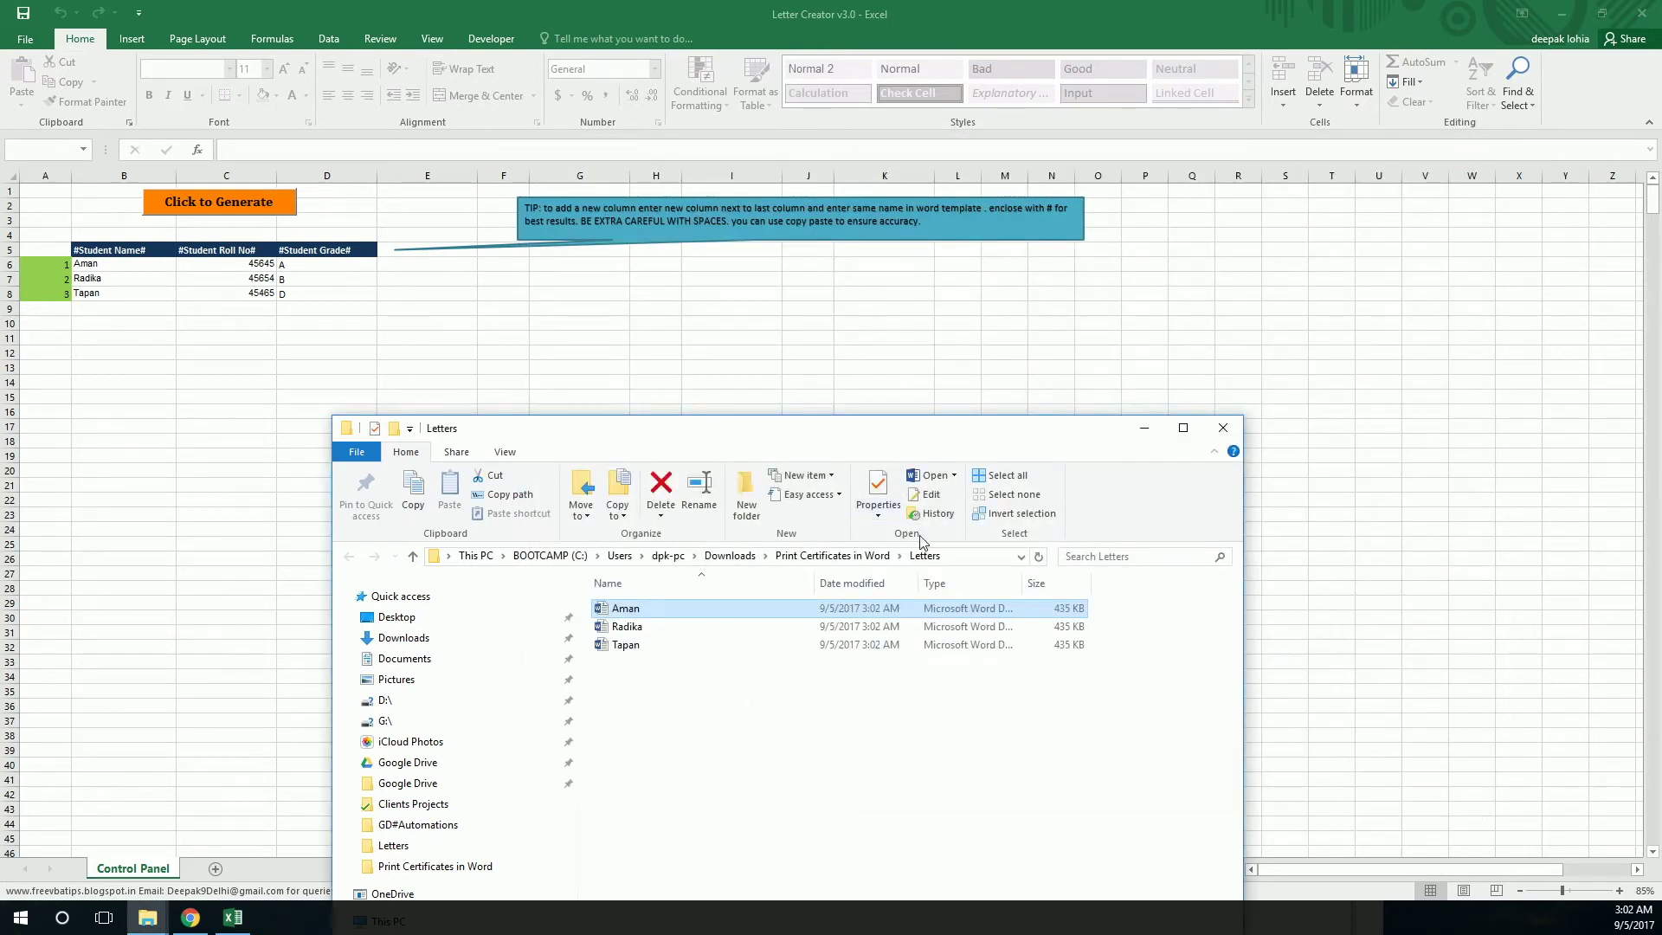
Step: Open the certificate template from the Print Certificates in Word folder, maximized
{"action": "left_click", "coordinate": [833, 557]}
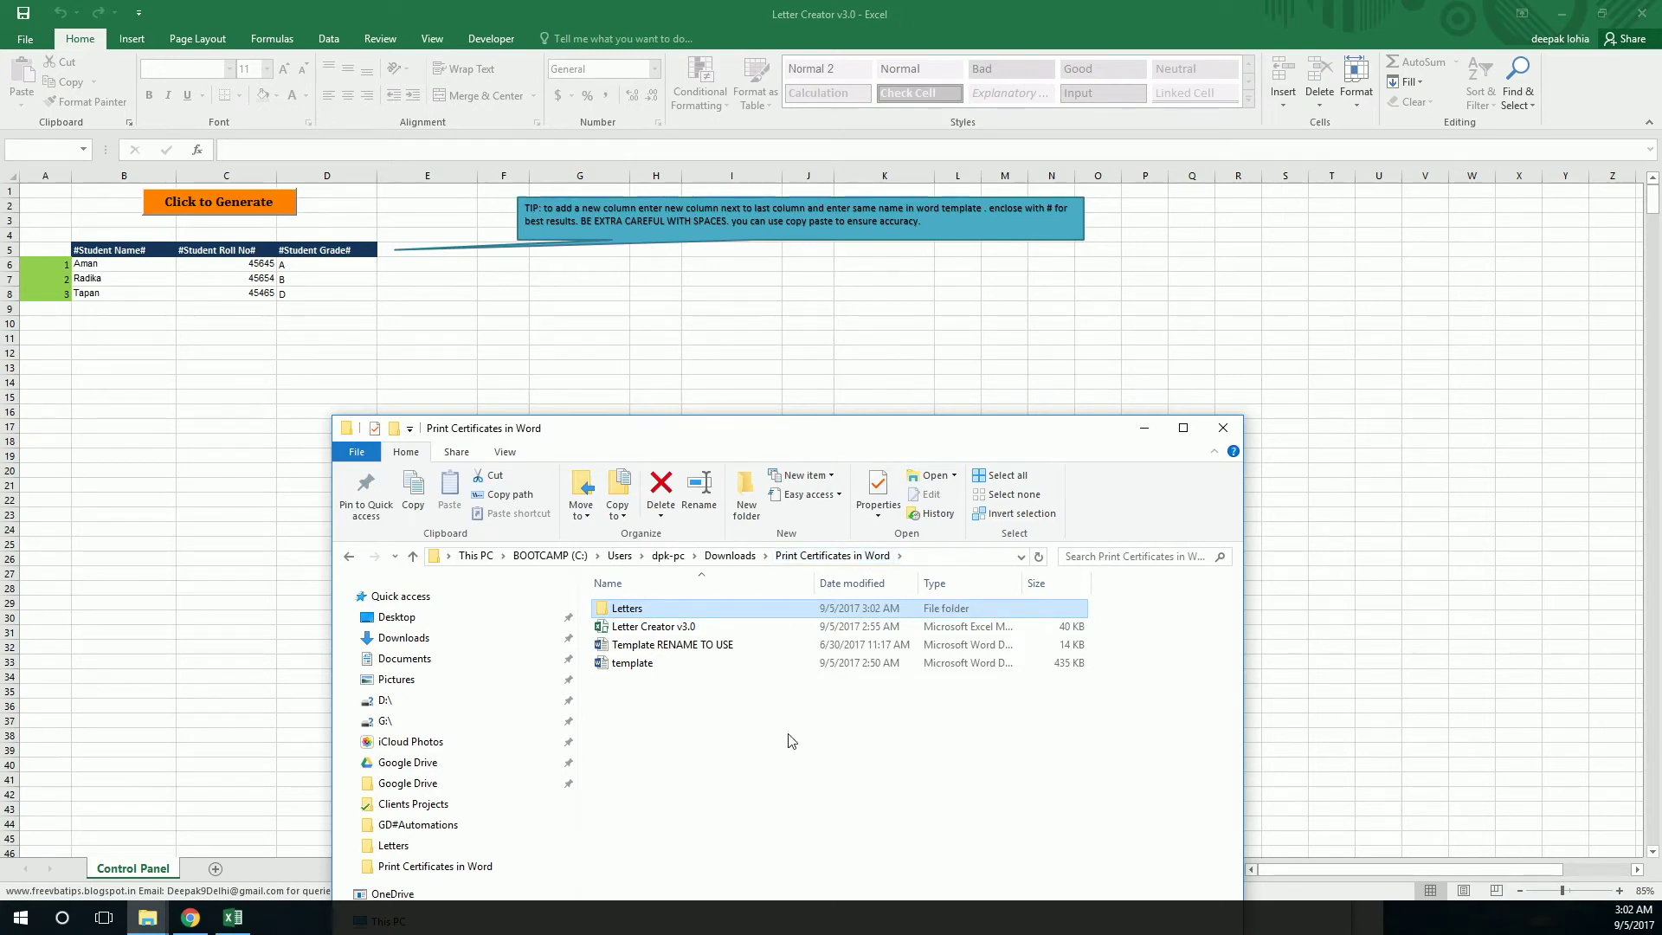
{"action": "left_click", "coordinate": [637, 663]}
{"action": "double_click", "coordinate": [632, 664]}
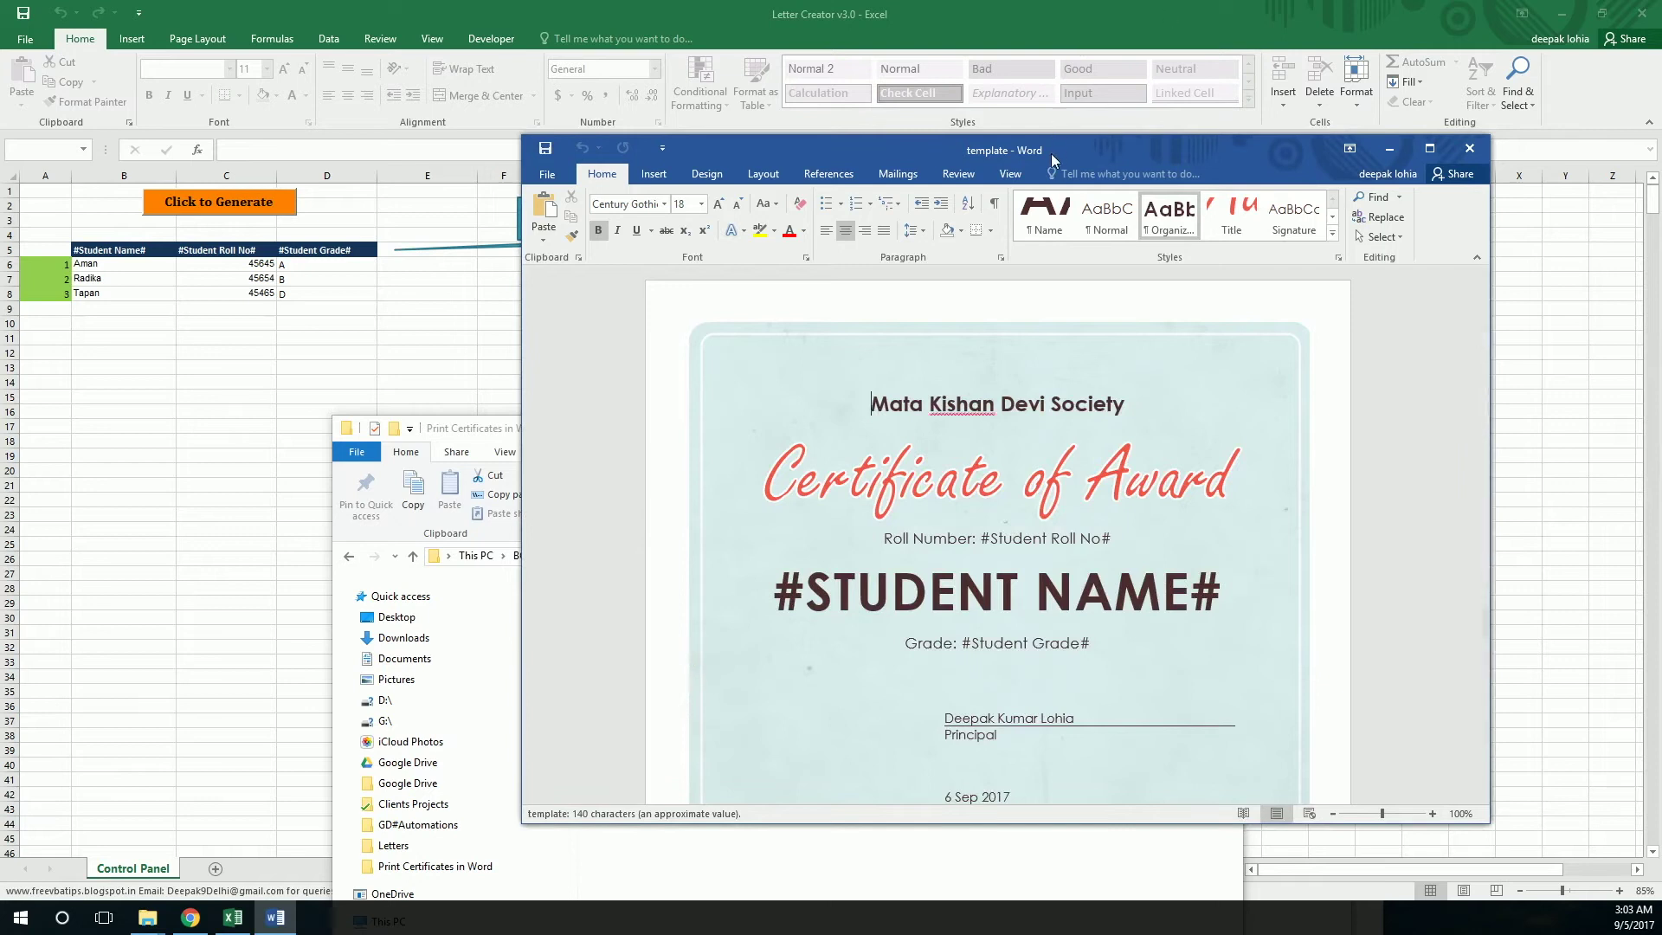
{"action": "double_click", "coordinate": [1054, 153]}
Step: Retype the Certificate of Award title, undo twice to restore it, and close Word
{"action": "triple_click", "coordinate": [835, 339]}
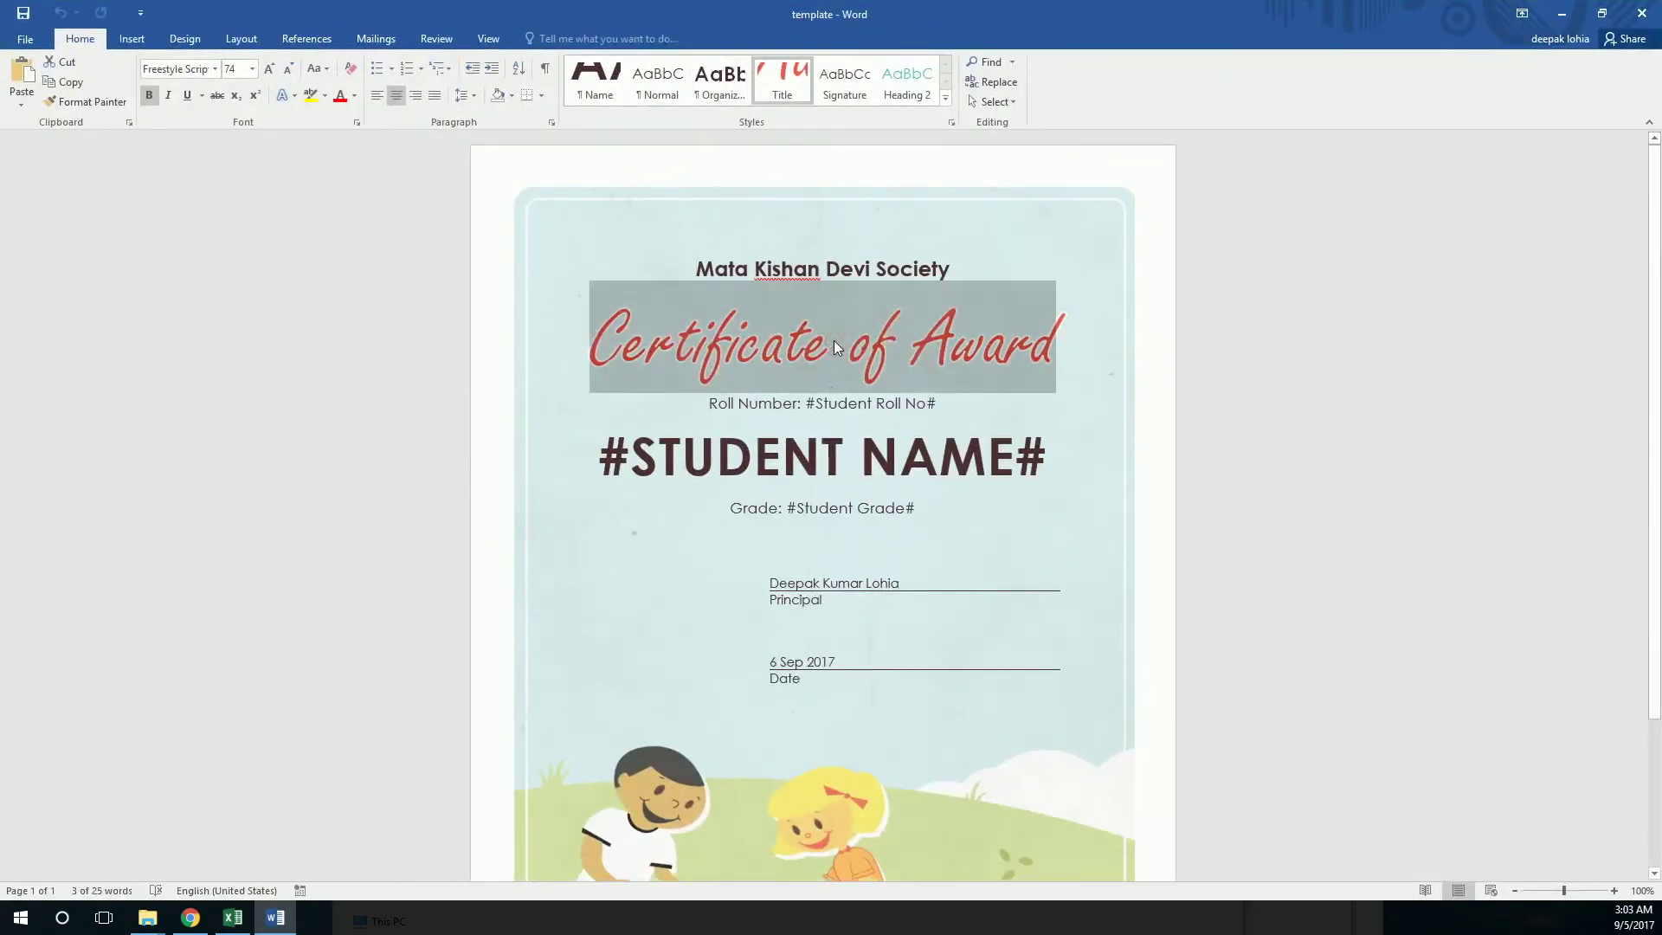
{"action": "type", "text": "JASDFHSADJ"}
{"action": "key", "text": "ctrl+z"}
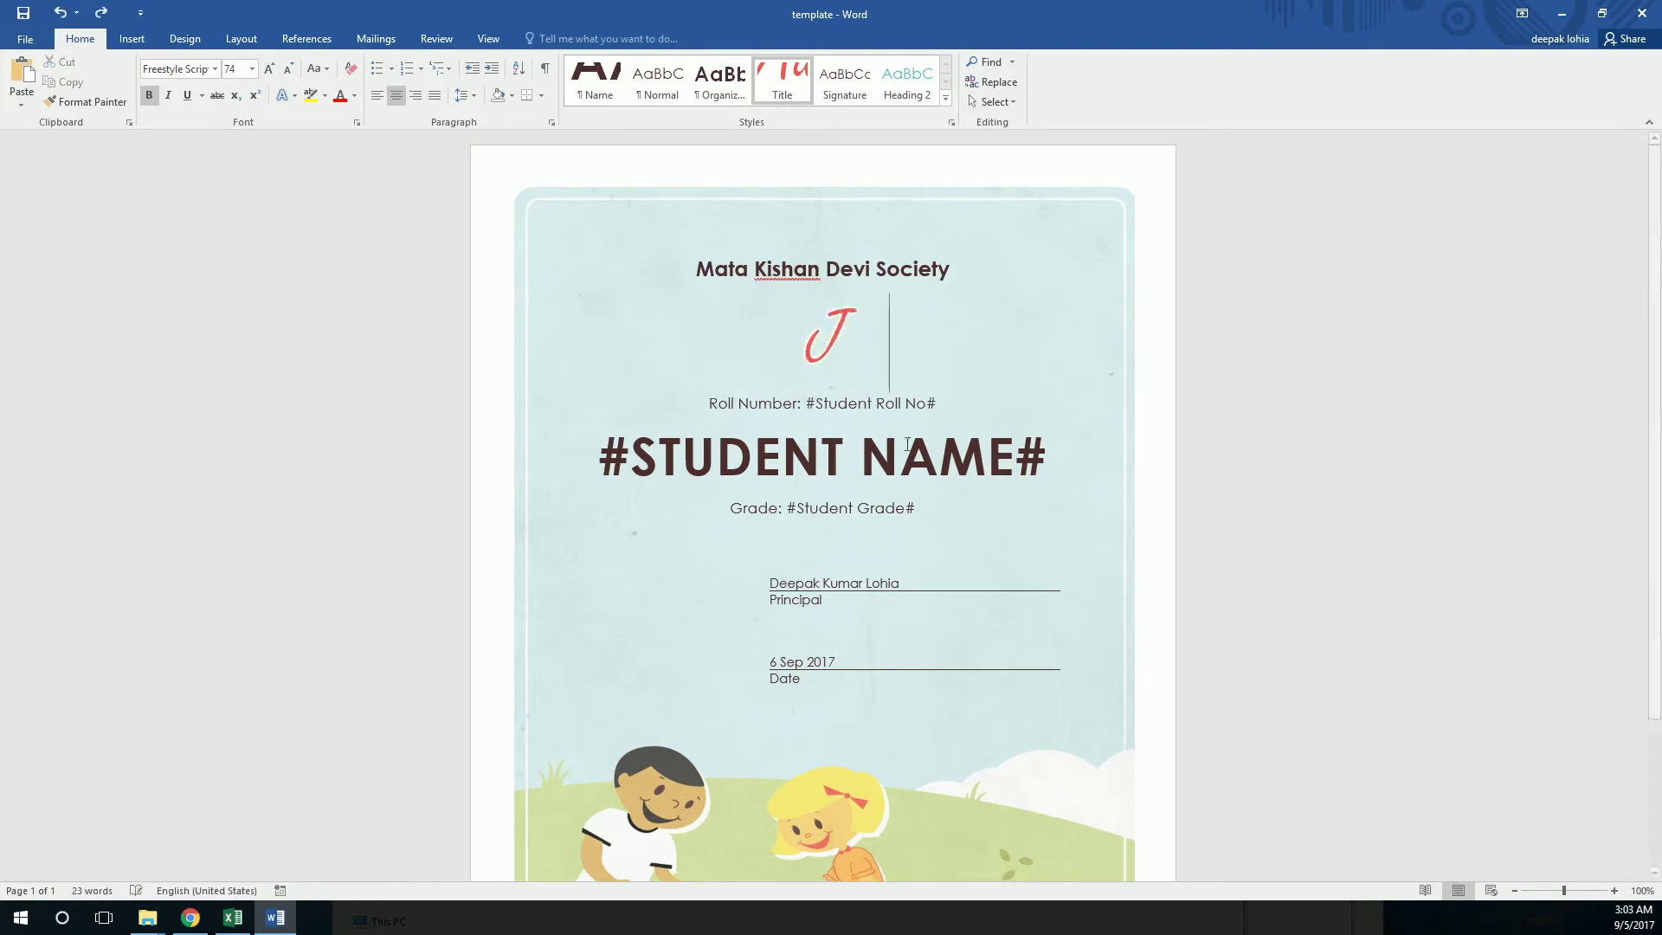
{"action": "key", "text": "ctrl+z"}
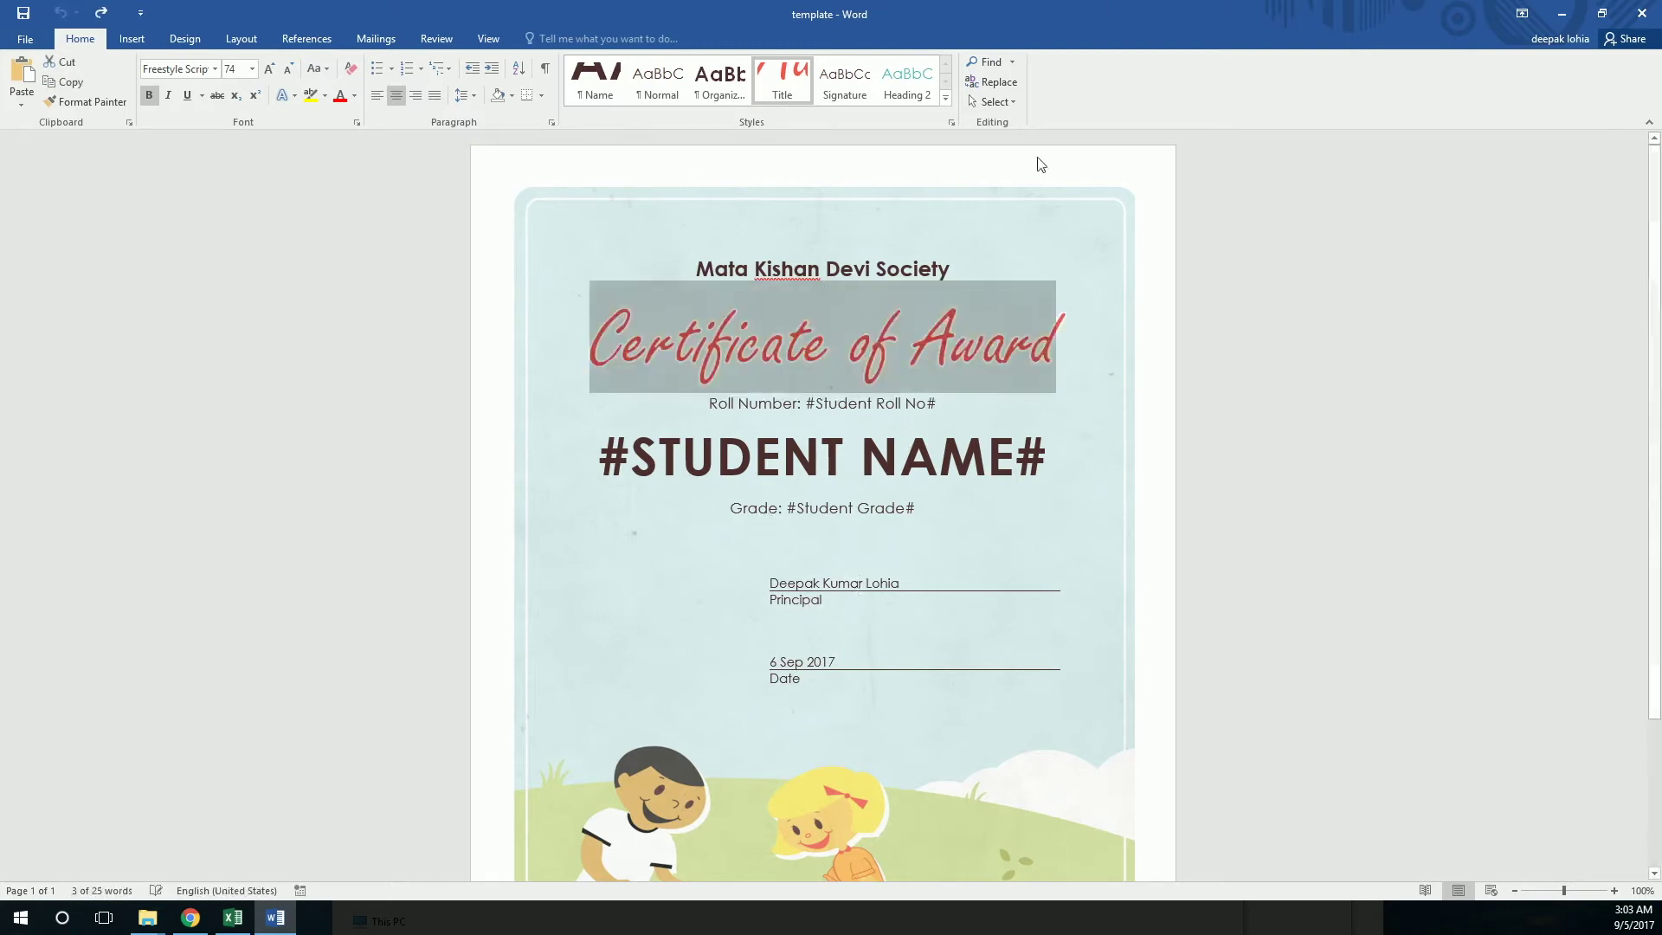
{"action": "left_click", "coordinate": [975, 503]}
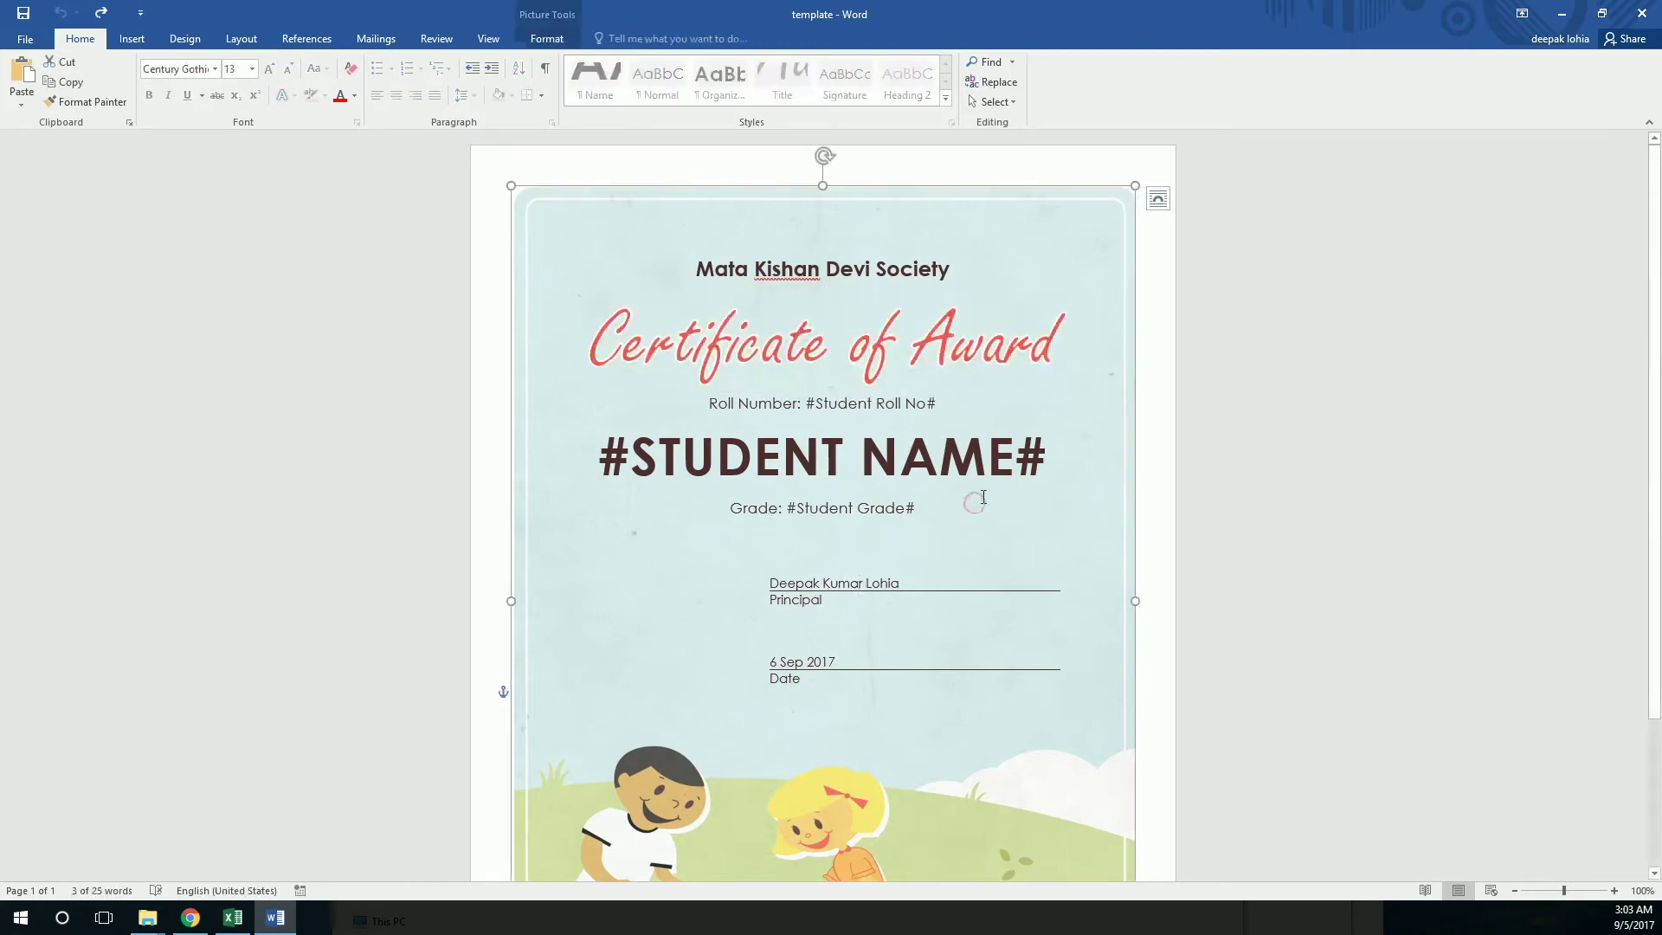
{"action": "left_click", "coordinate": [1641, 11]}
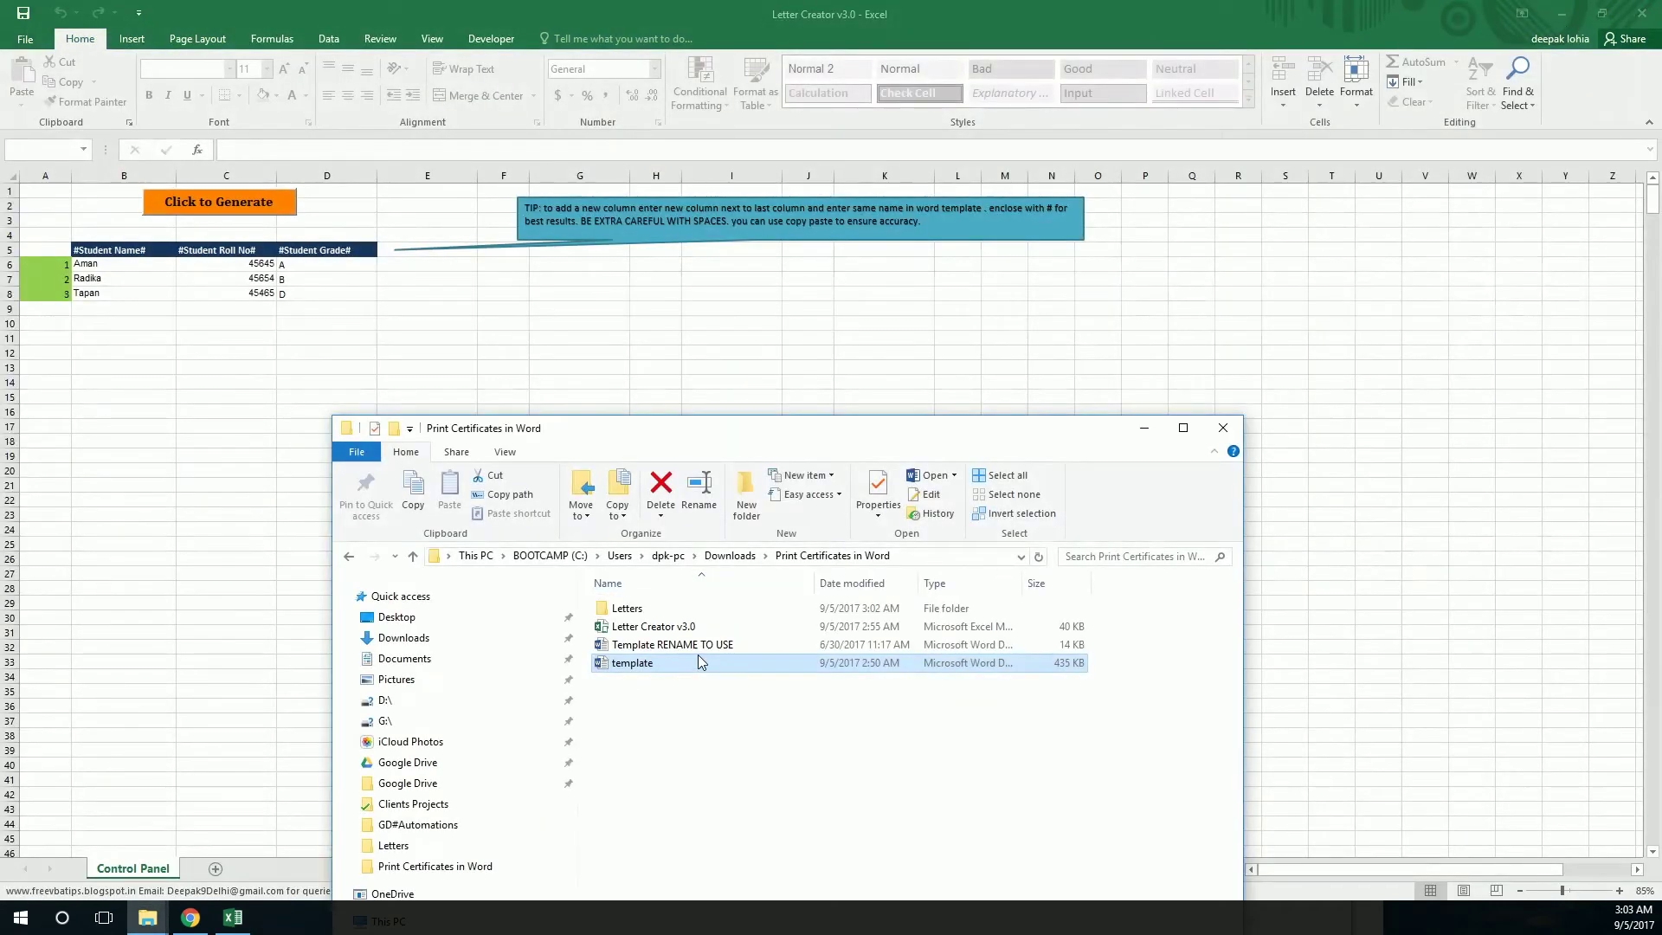
{"action": "left_click", "coordinate": [668, 645]}
{"action": "double_click", "coordinate": [729, 645]}
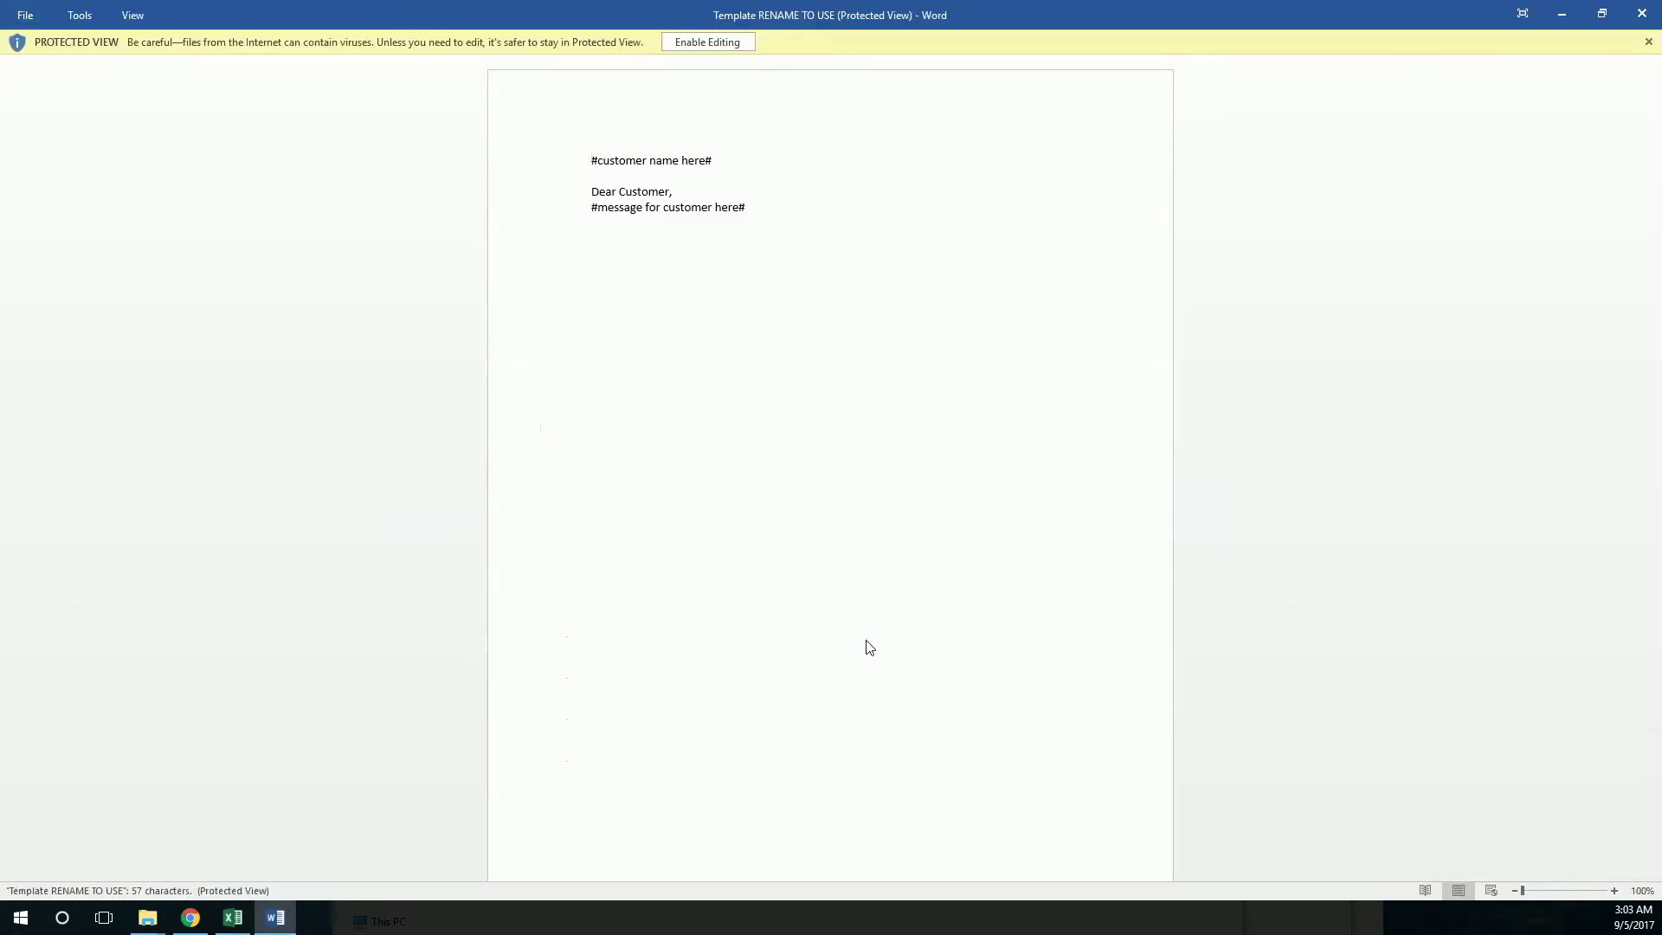
{"action": "left_click", "coordinate": [706, 43]}
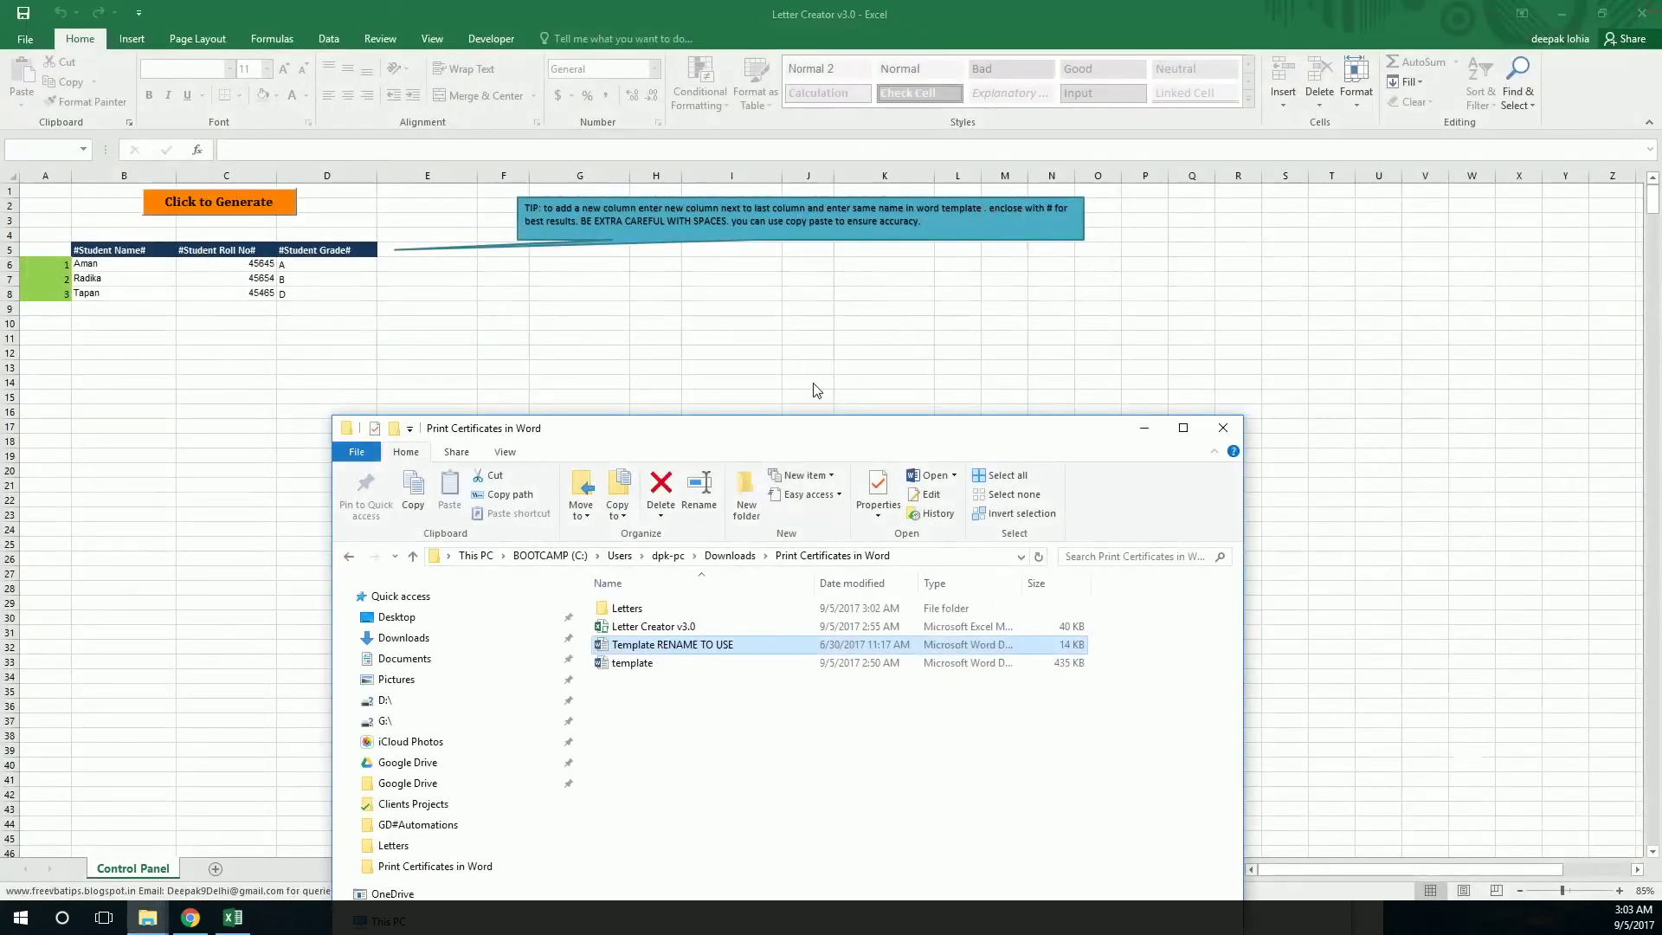
{"action": "left_click", "coordinate": [930, 556]}
{"action": "key", "text": "End"}
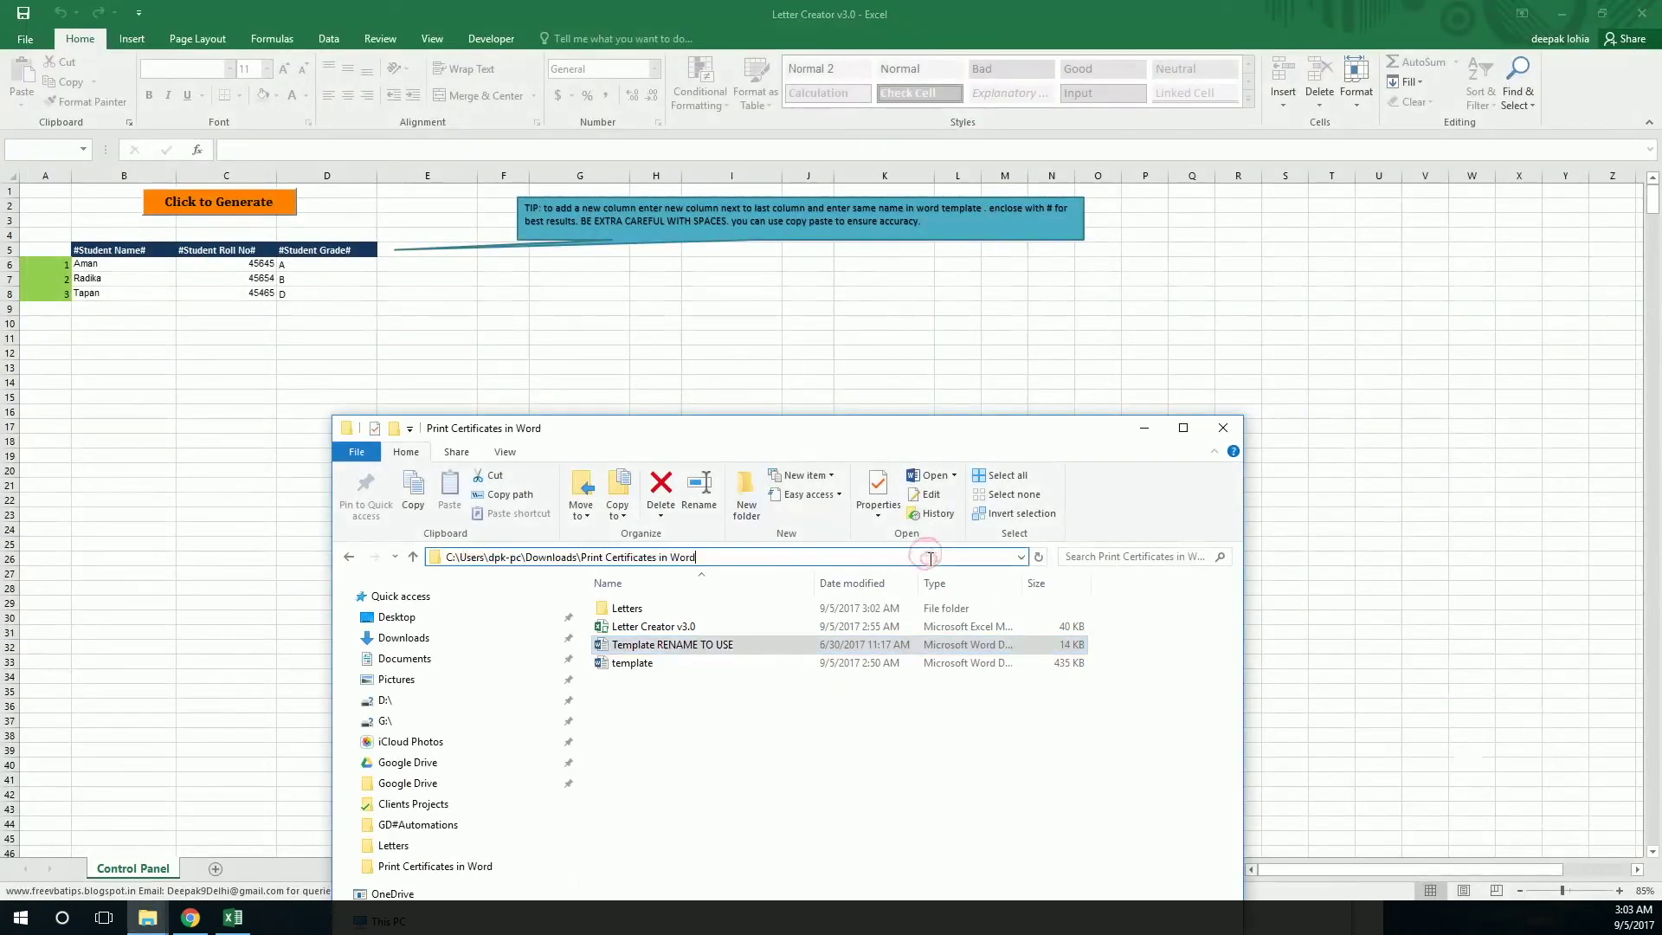
{"action": "type", "text": "\\TE"}
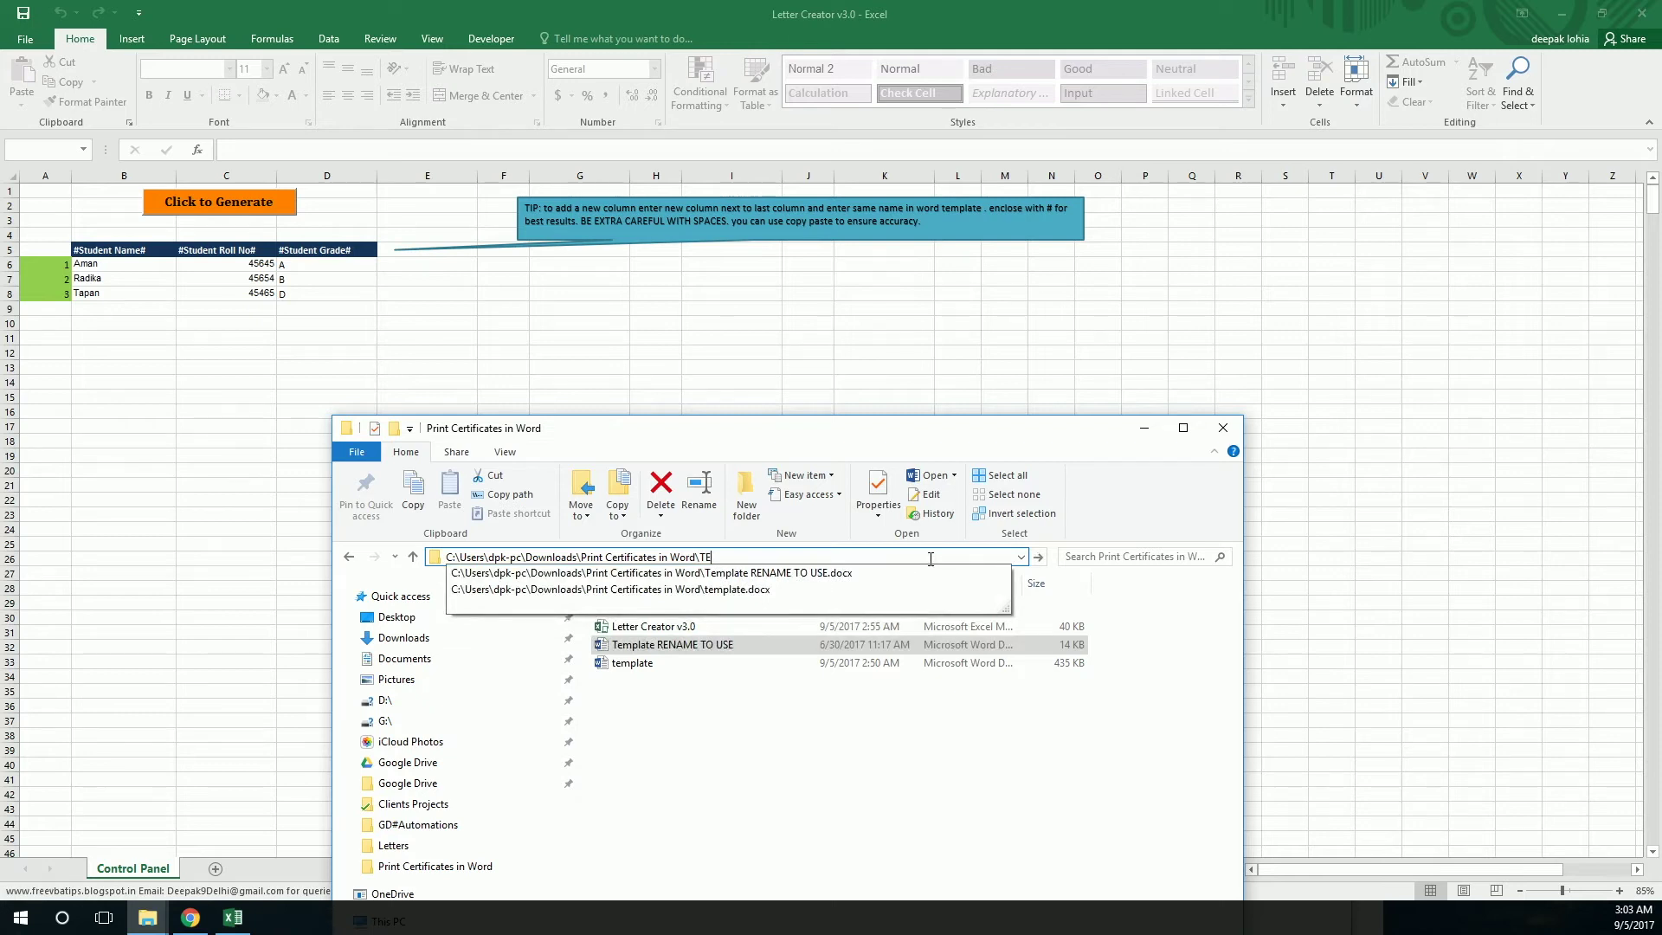
{"action": "key", "text": "Escape"}
{"action": "left_click", "coordinate": [816, 743]}
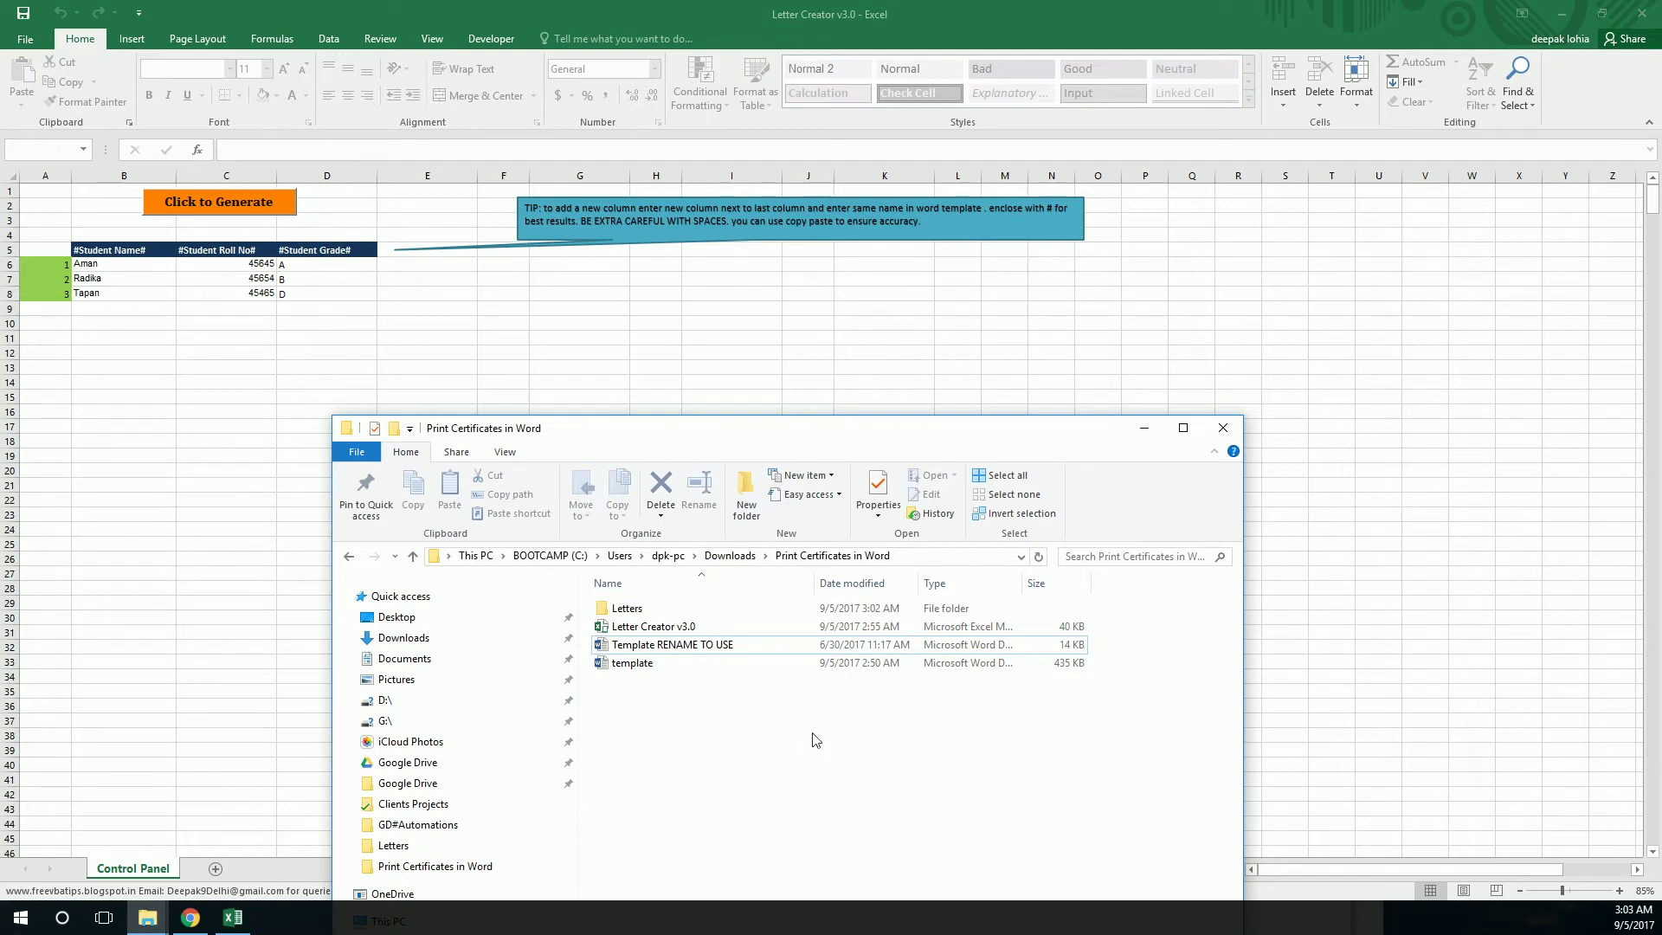
Step: Copy the #Student Grade# header from D5 into E5
{"action": "left_click", "coordinate": [421, 258]}
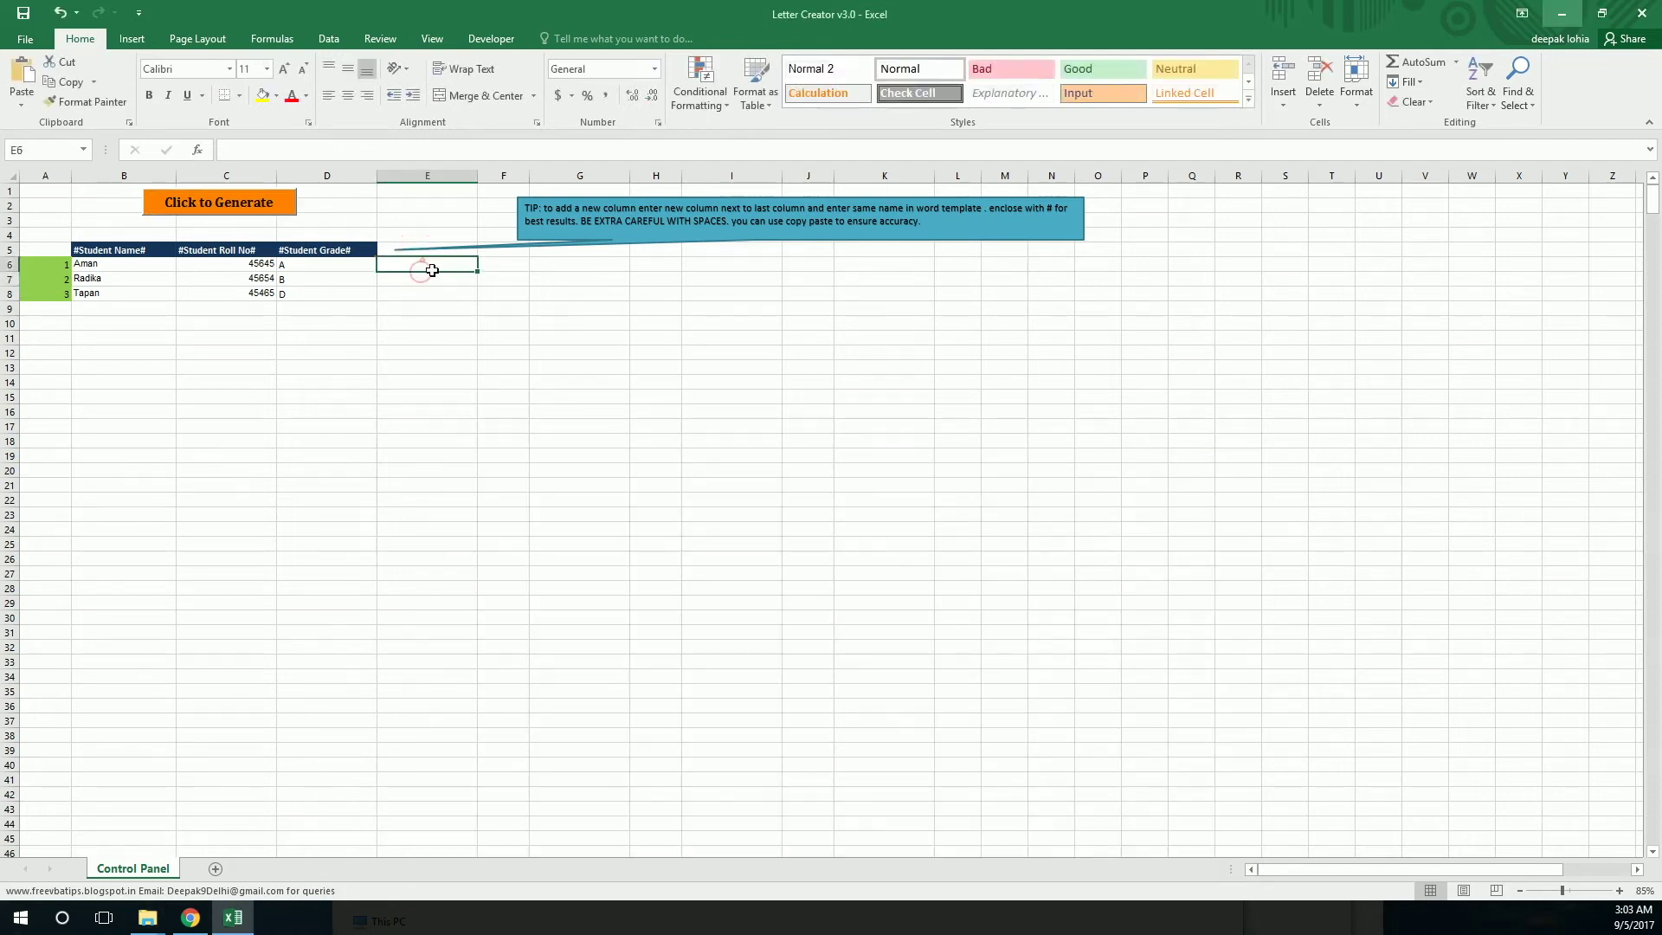
{"action": "key", "text": "Up"}
{"action": "key", "text": "Up"}
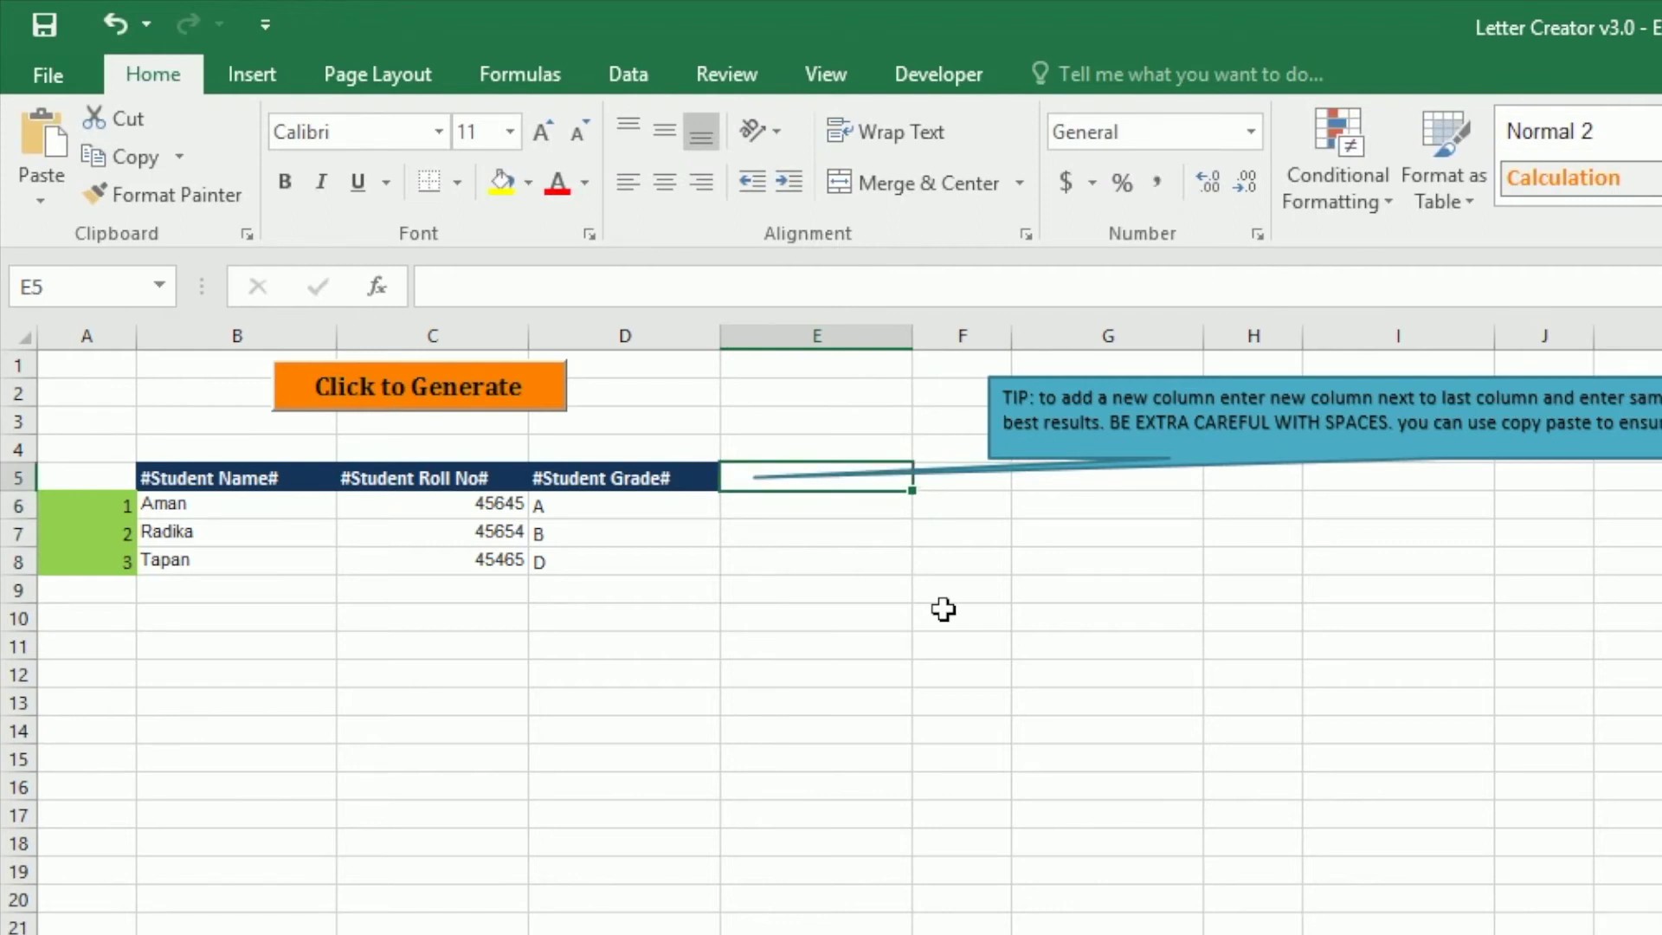
{"action": "key", "text": "Left"}
{"action": "key", "text": "Right"}
{"action": "key", "text": "Left"}
{"action": "key", "text": "ctrl+c"}
{"action": "key", "text": "Right"}
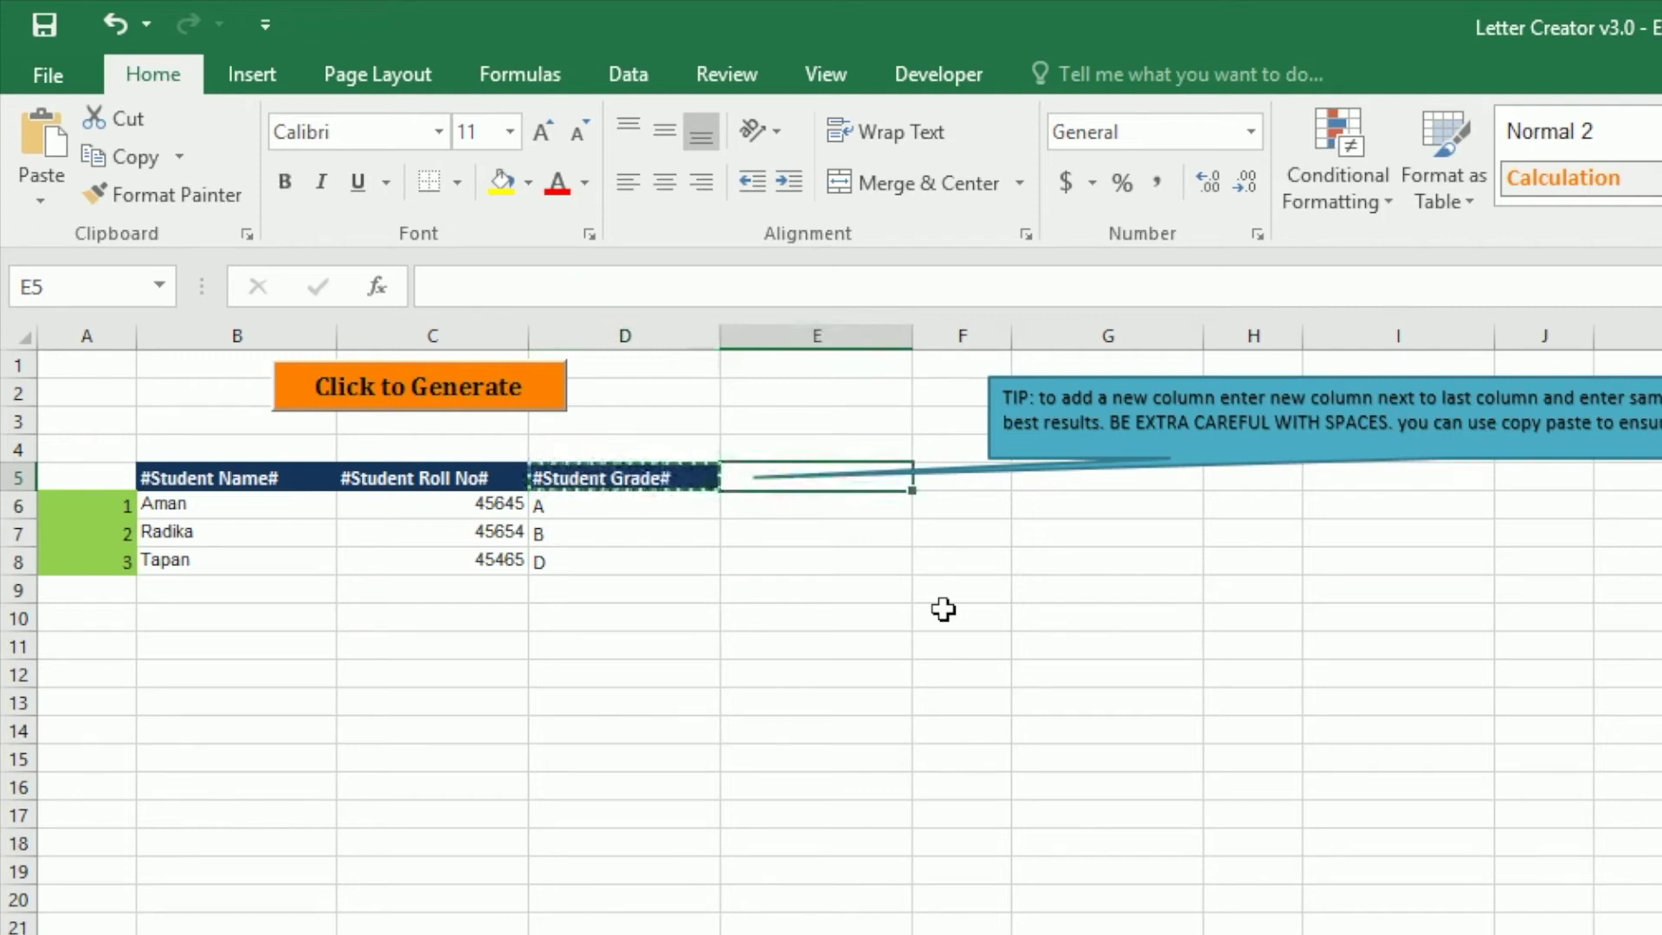
{"action": "key", "text": "ctrl+v"}
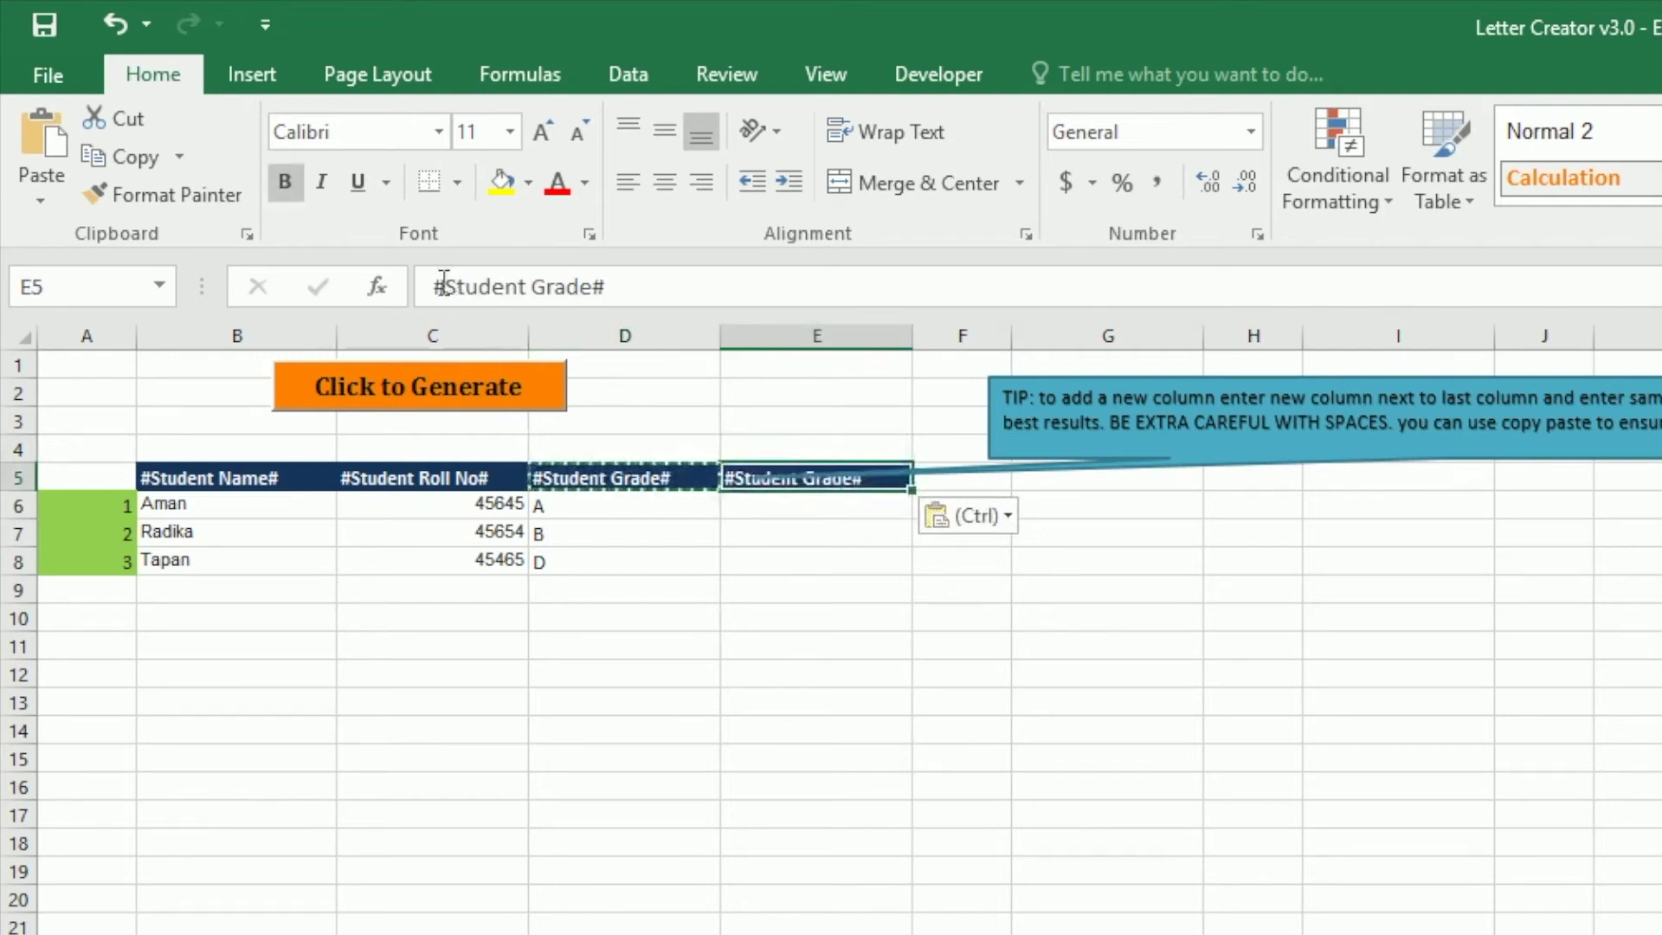
Step: Change the E5 copy to #Class Teacher# and move the tip callout off the table
{"action": "left_click_drag", "start_coordinate": [445, 287], "coordinate": [594, 287]}
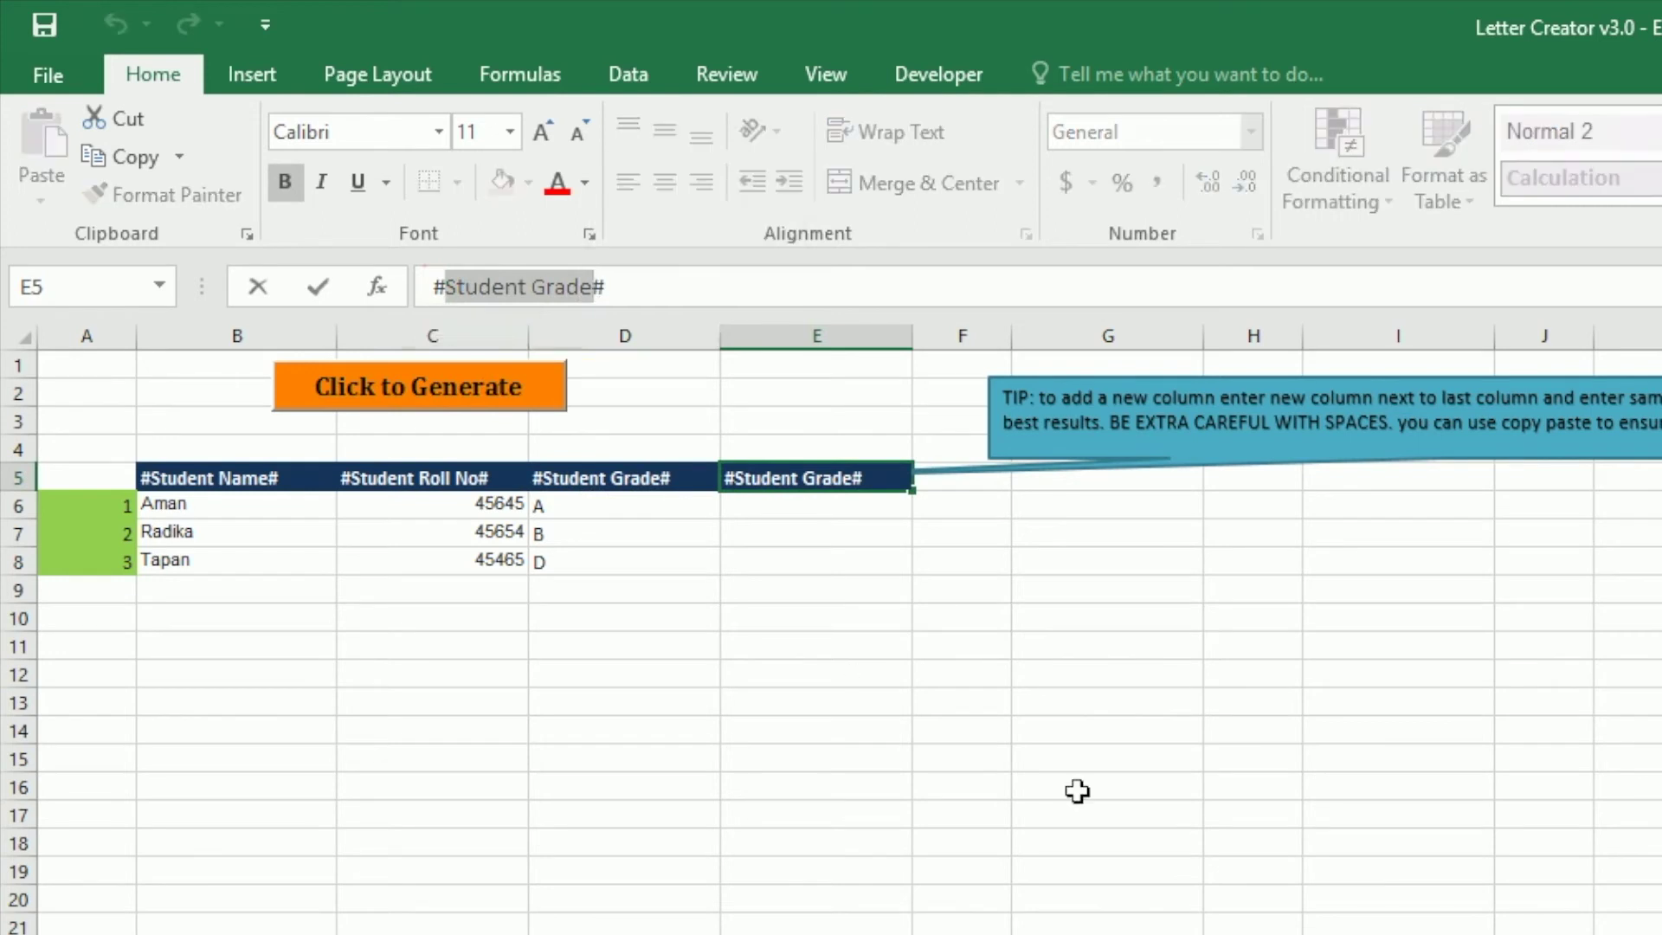
{"action": "key", "text": "BackSpace"}
{"action": "type", "text": "C"}
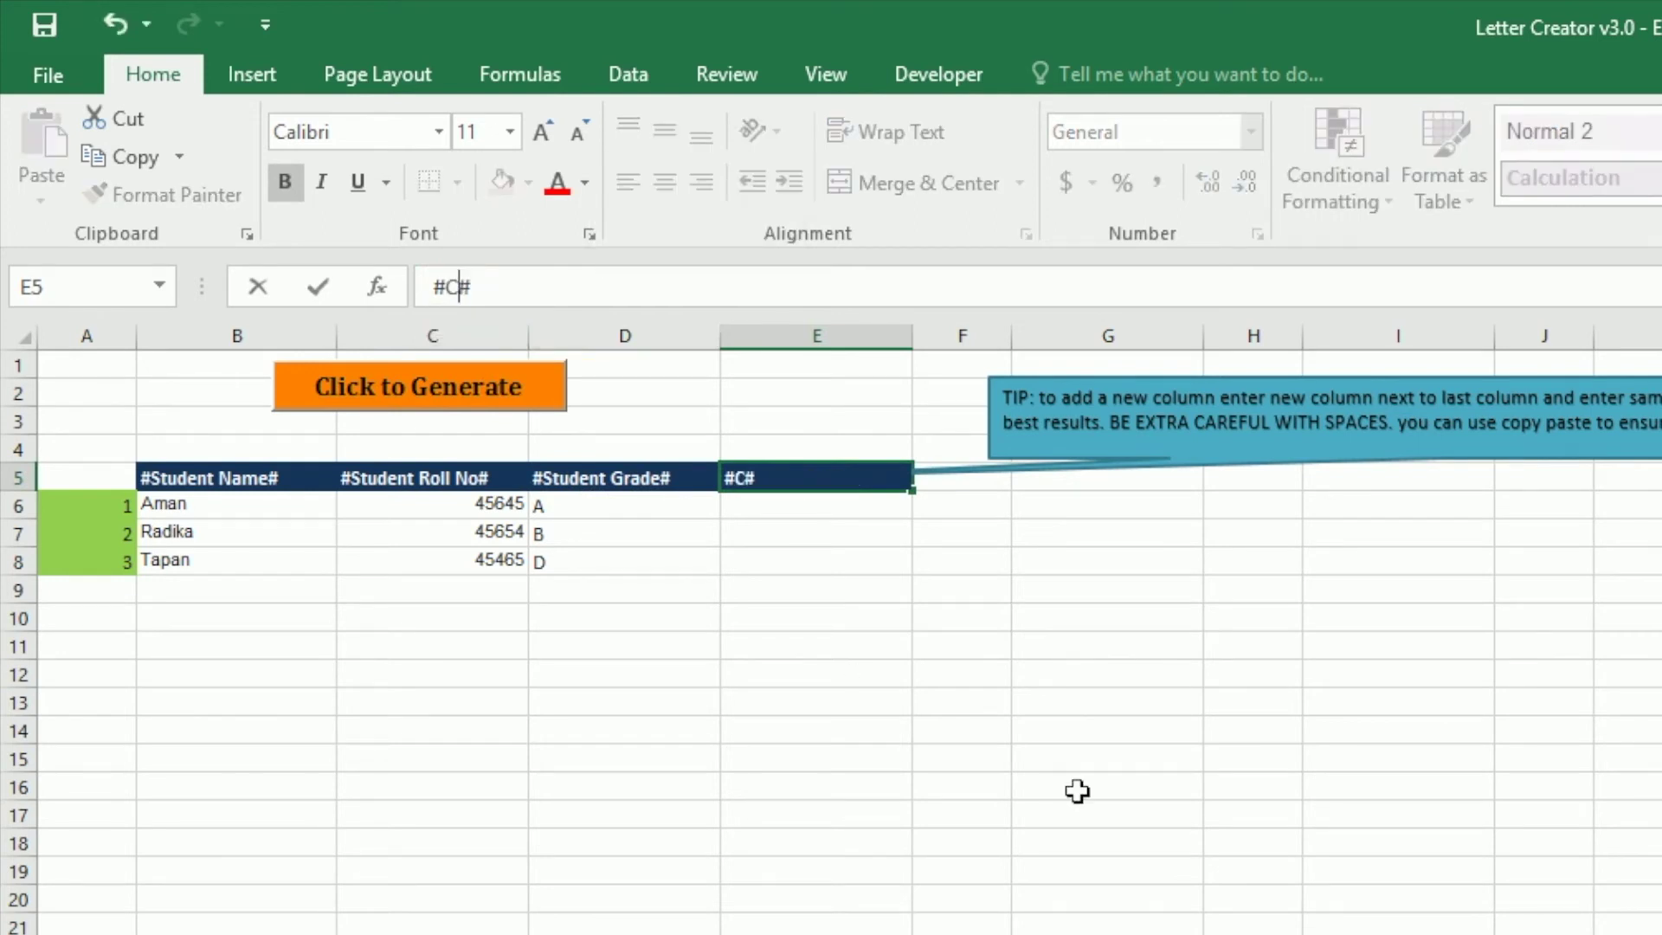
{"action": "type", "text": "lass Tea"}
{"action": "type", "text": "cher"}
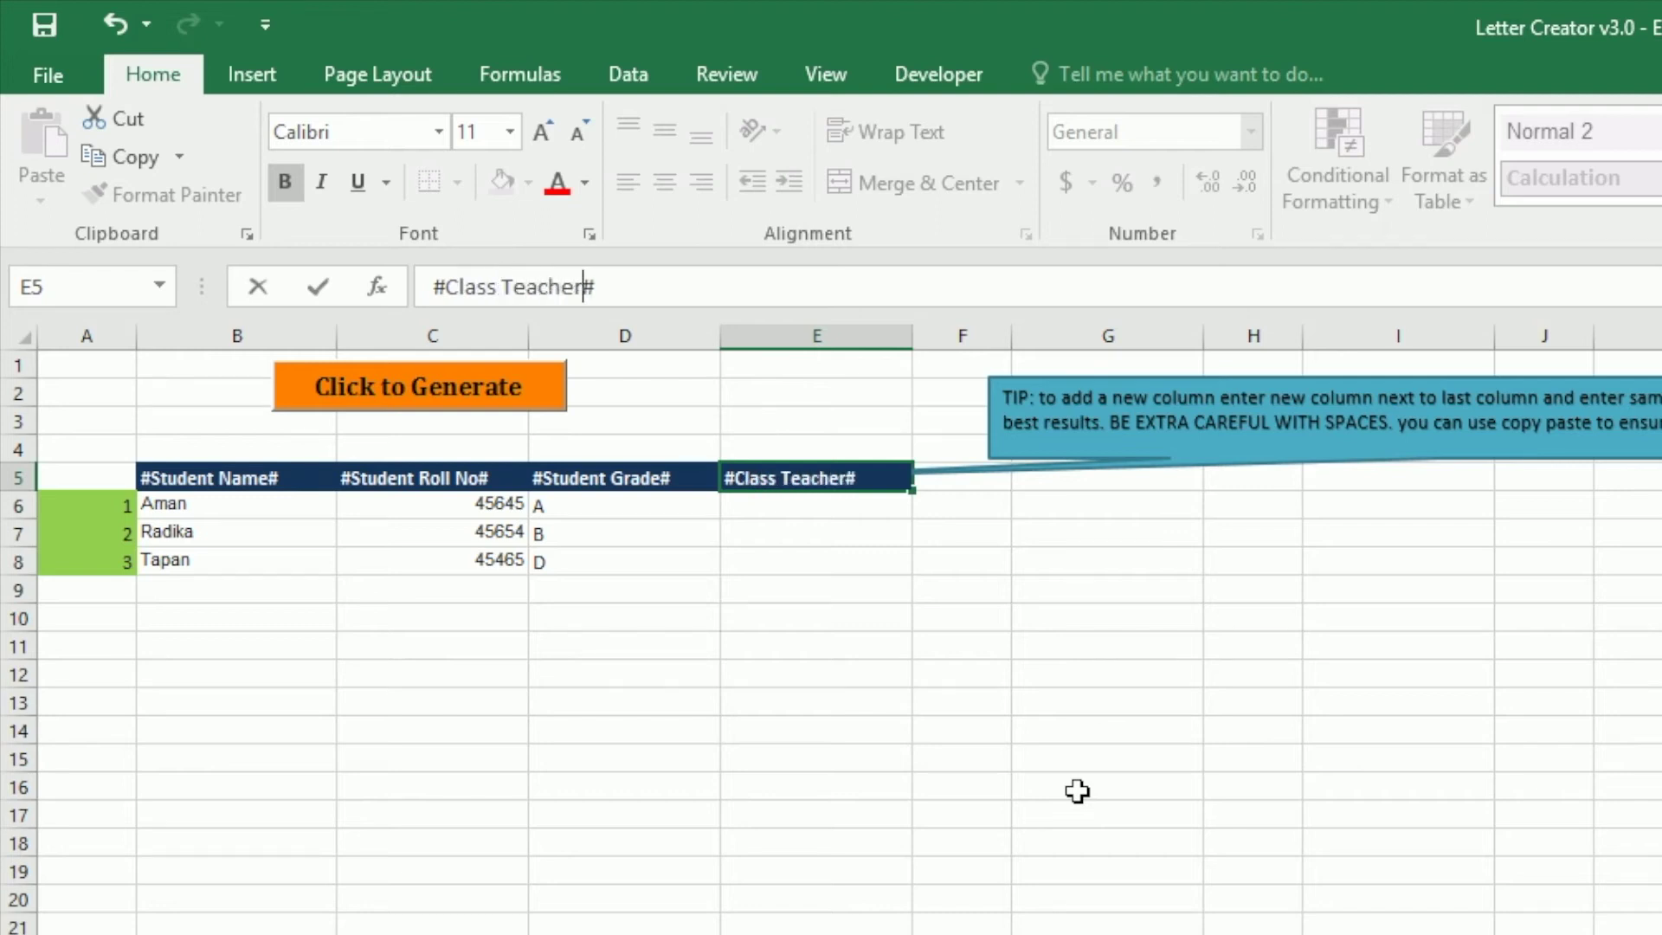
{"action": "key", "text": "Return"}
{"action": "key", "text": "Up"}
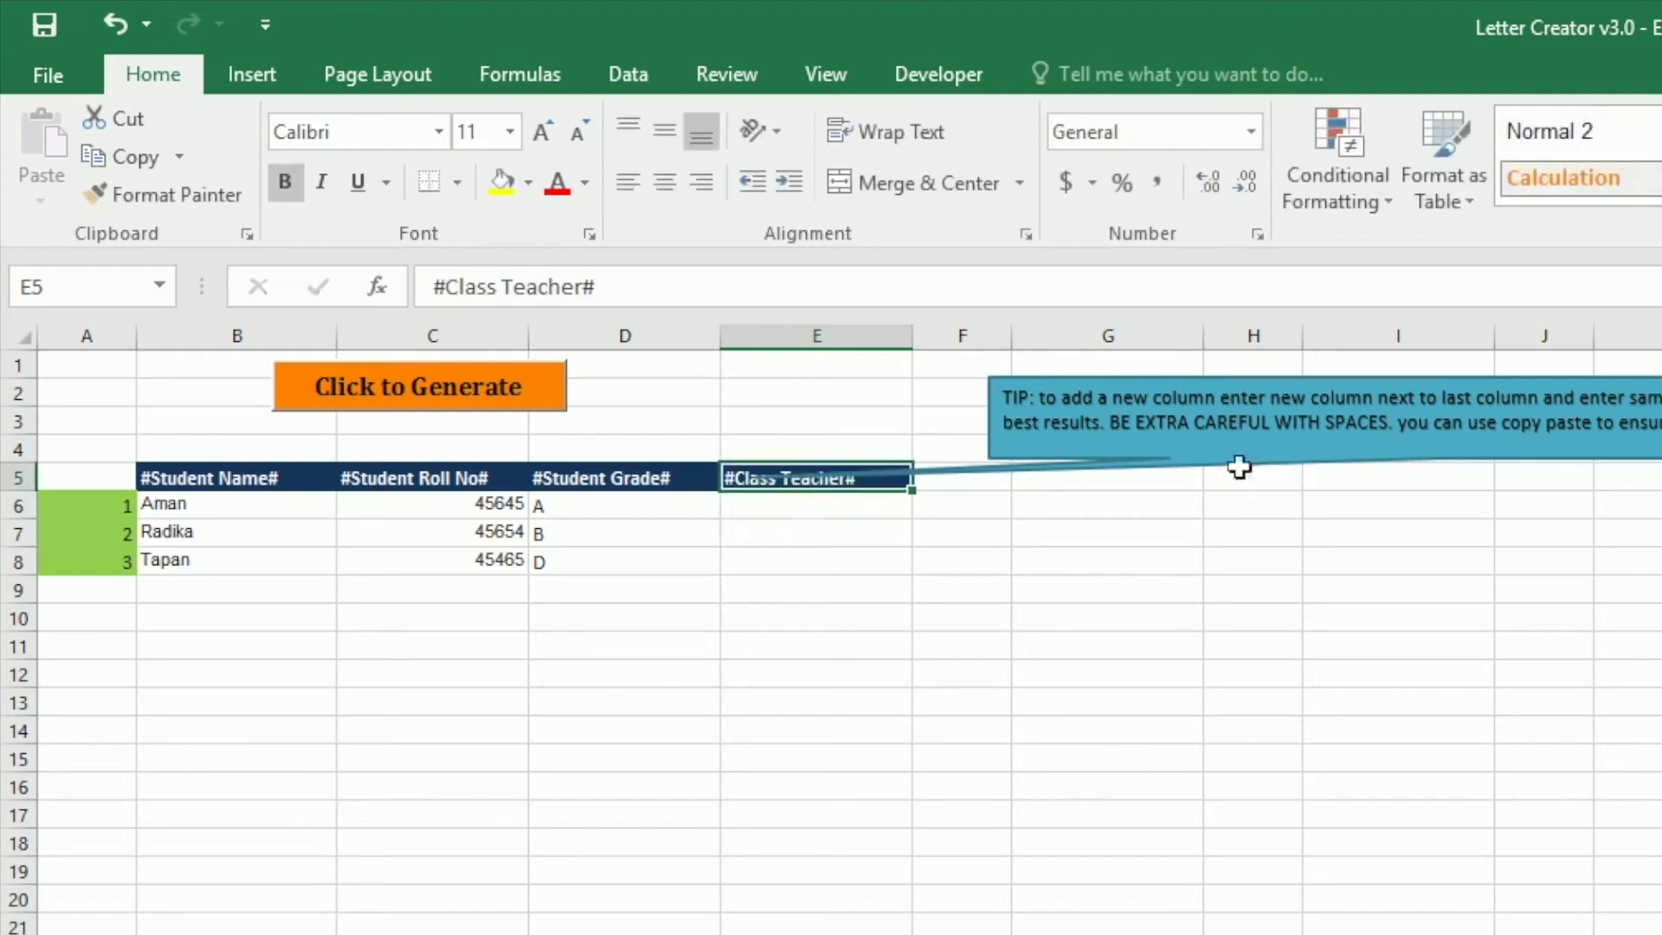
{"action": "left_click_drag", "start_coordinate": [1279, 468], "coordinate": [1559, 429]}
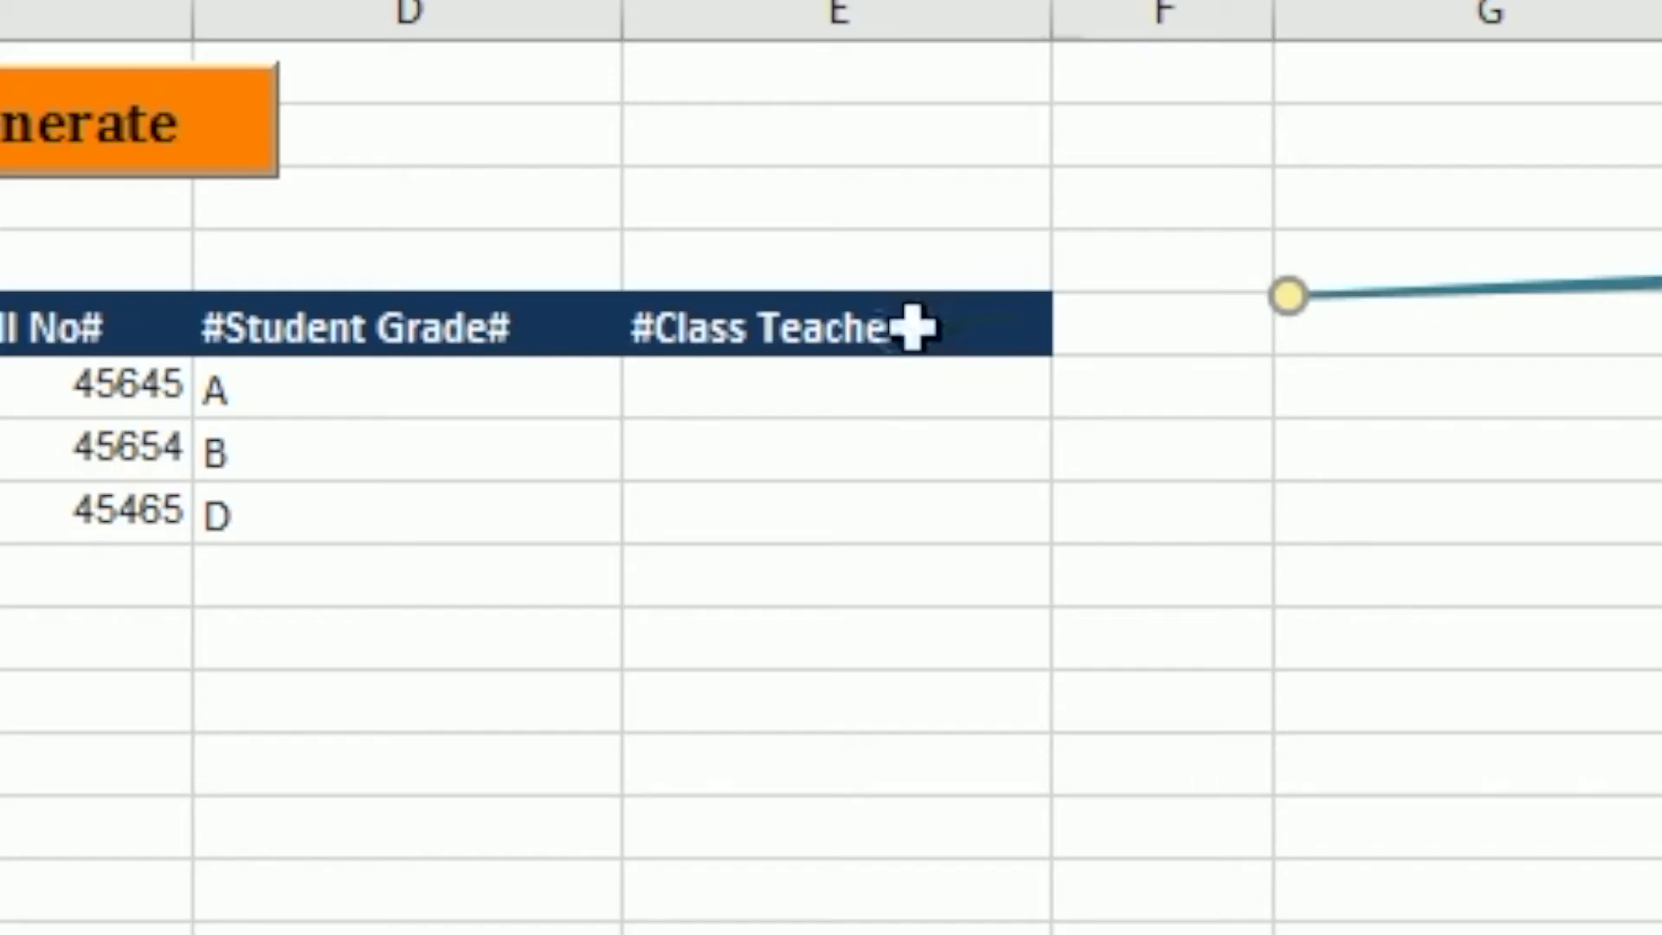
{"action": "left_click", "coordinate": [818, 479]}
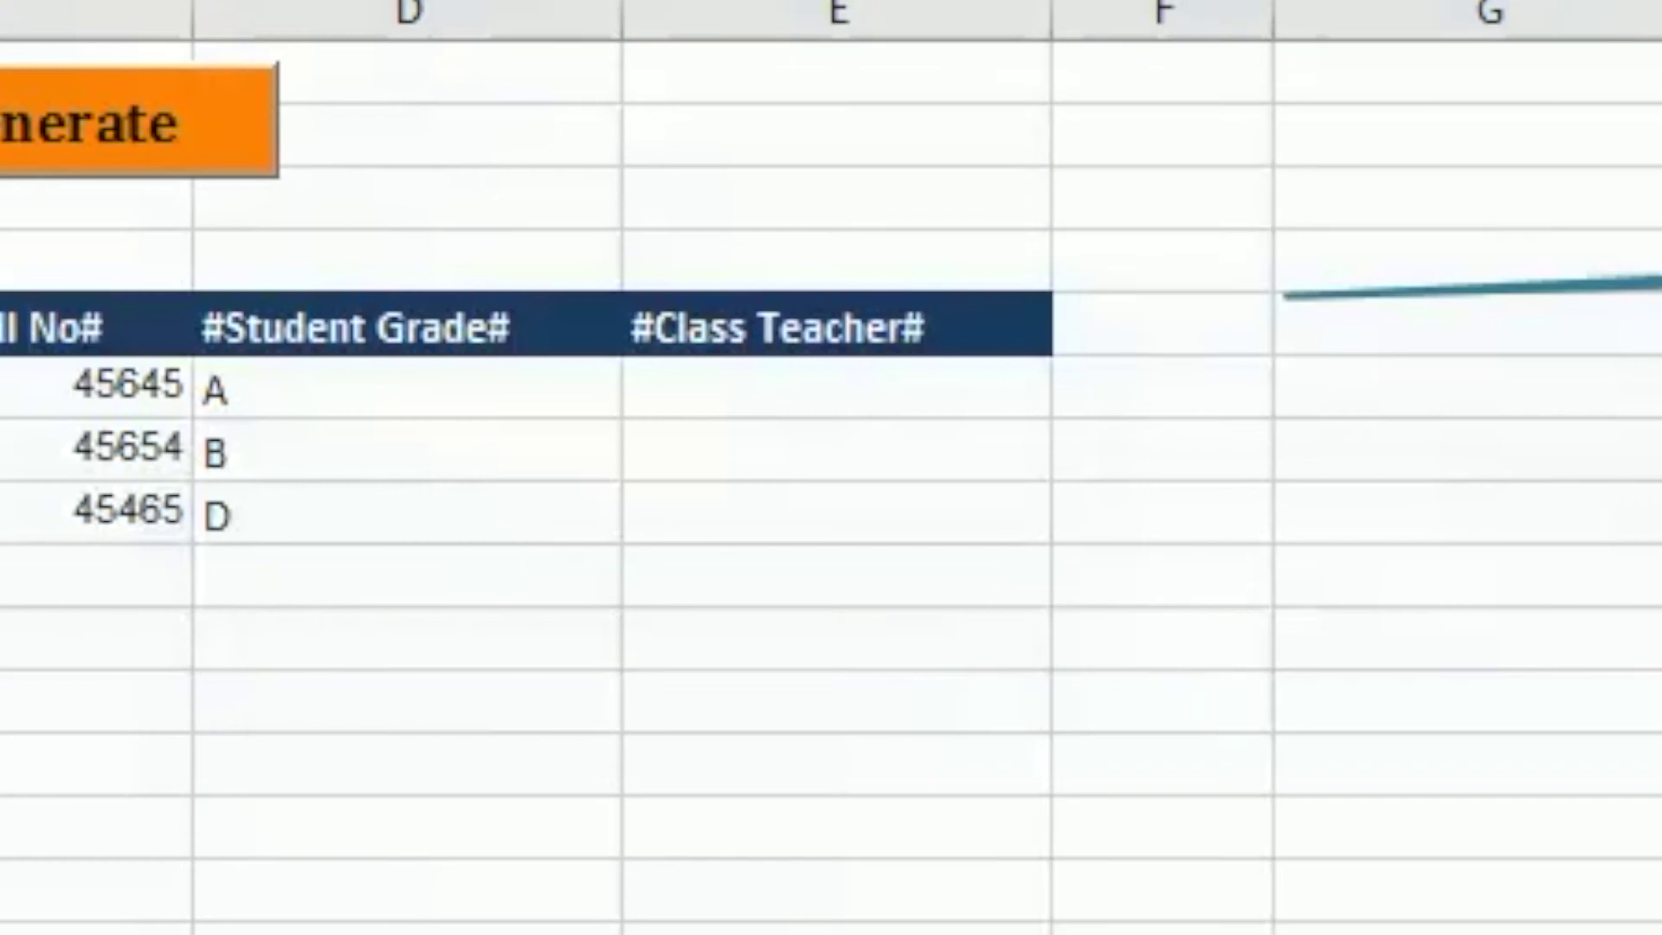
Step: Reopen the certificate template in Word, sized alongside the spreadsheet
{"action": "left_click", "coordinate": [146, 918]}
{"action": "left_click", "coordinate": [173, 831]}
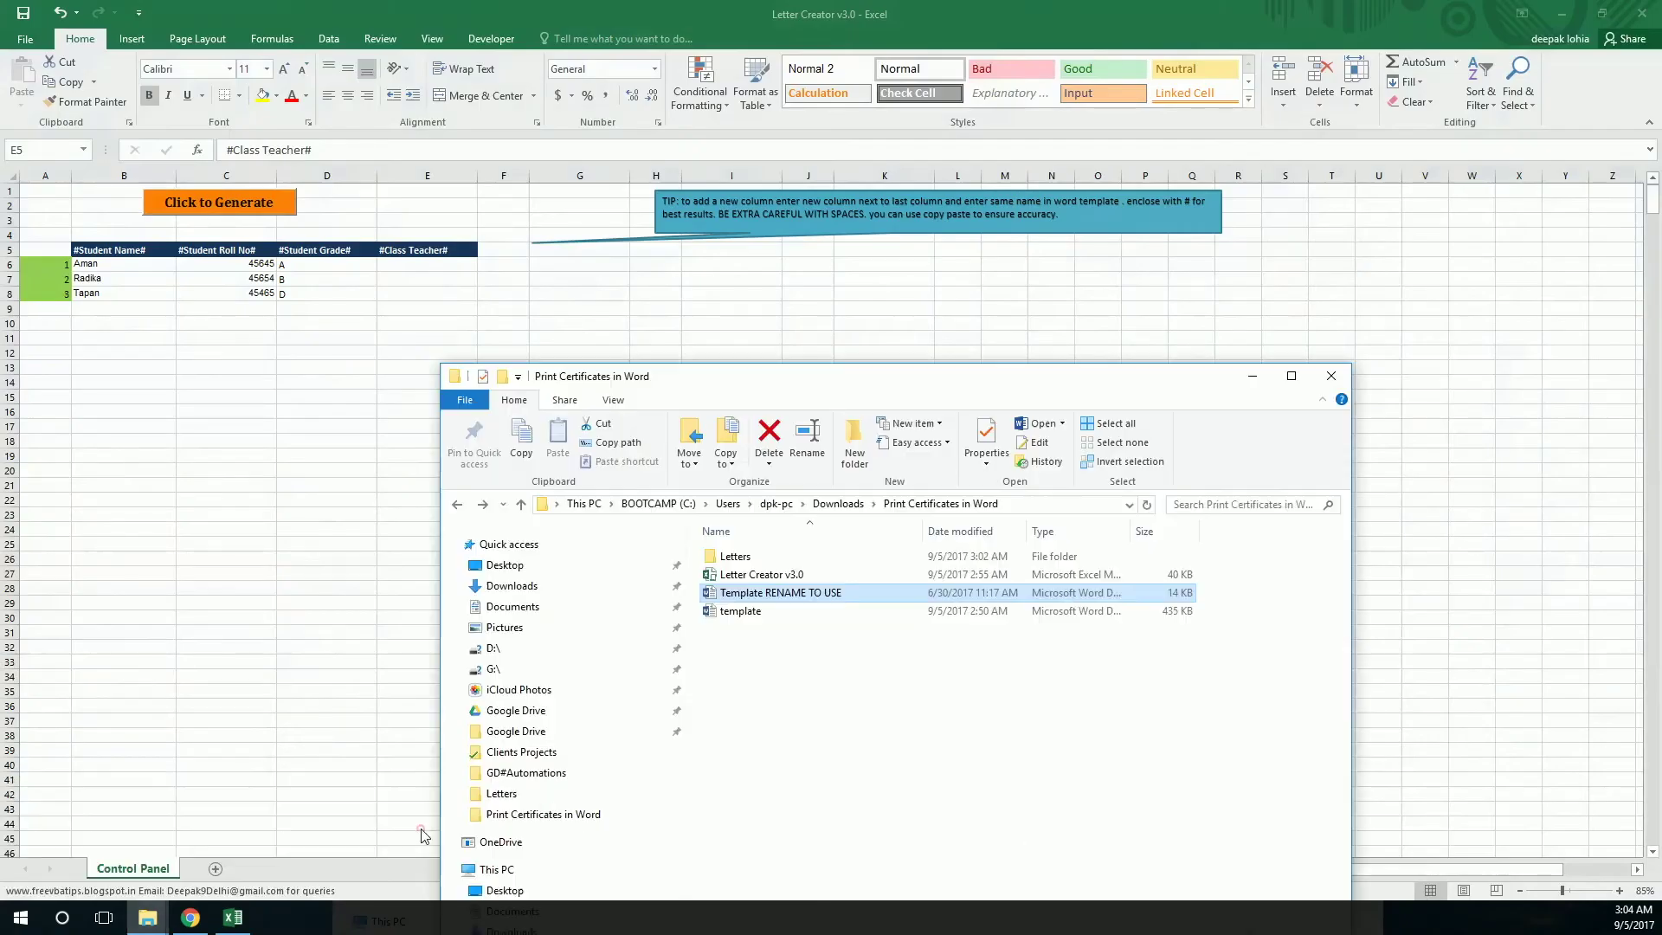
{"action": "left_click", "coordinate": [741, 611]}
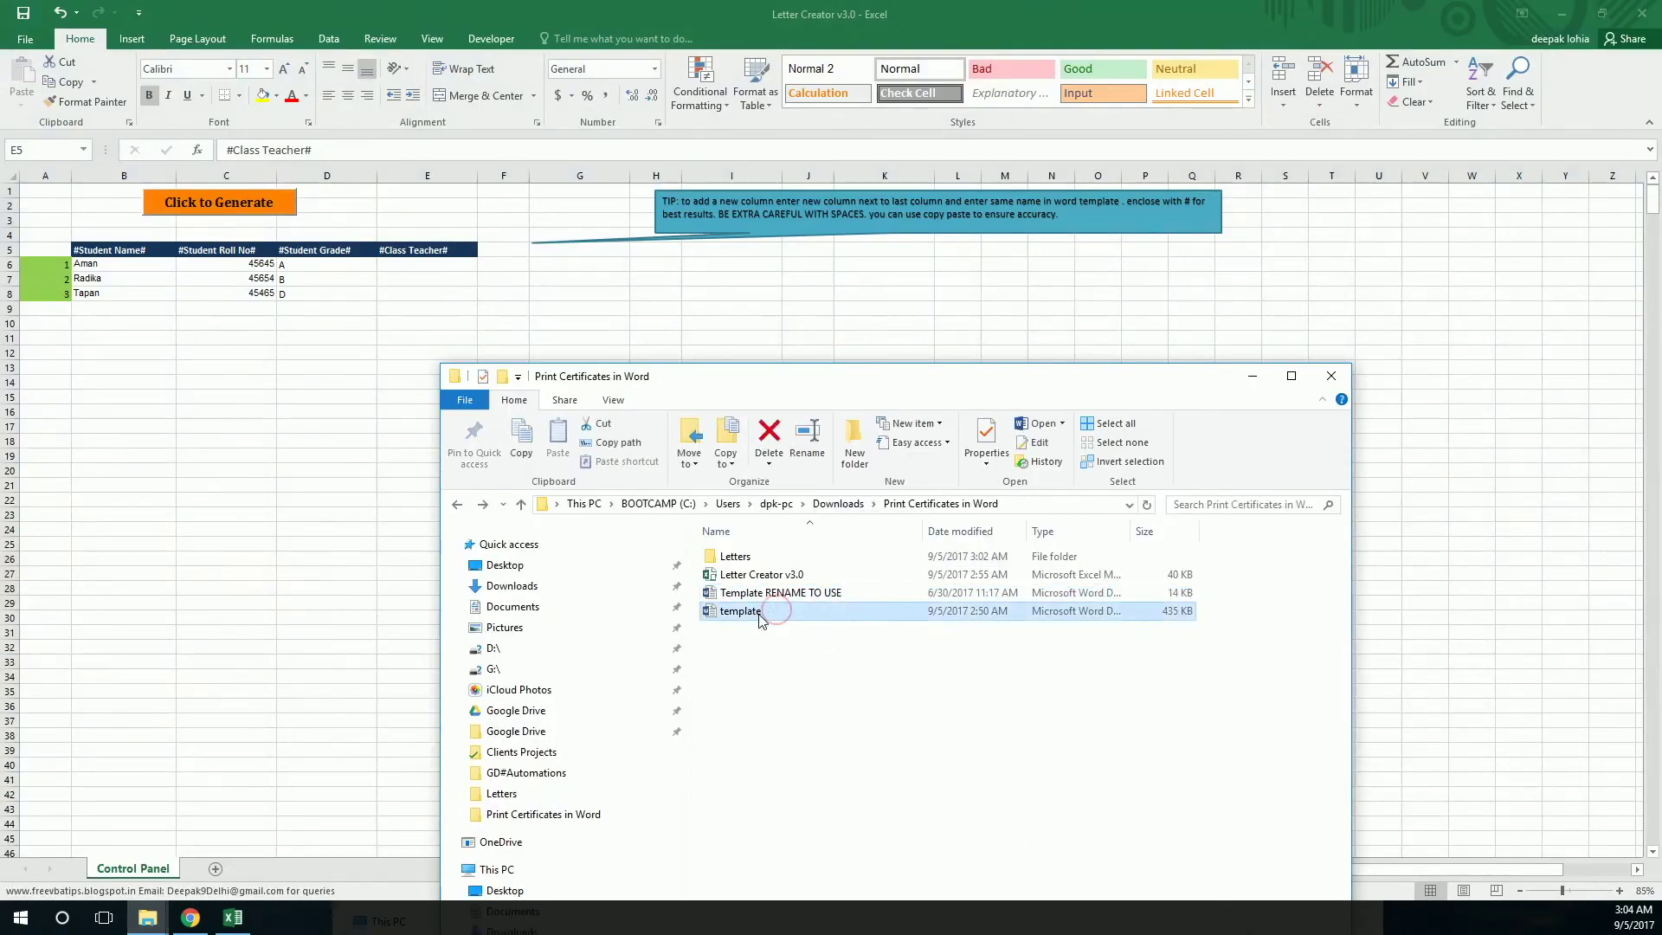
{"action": "double_click", "coordinate": [740, 610]}
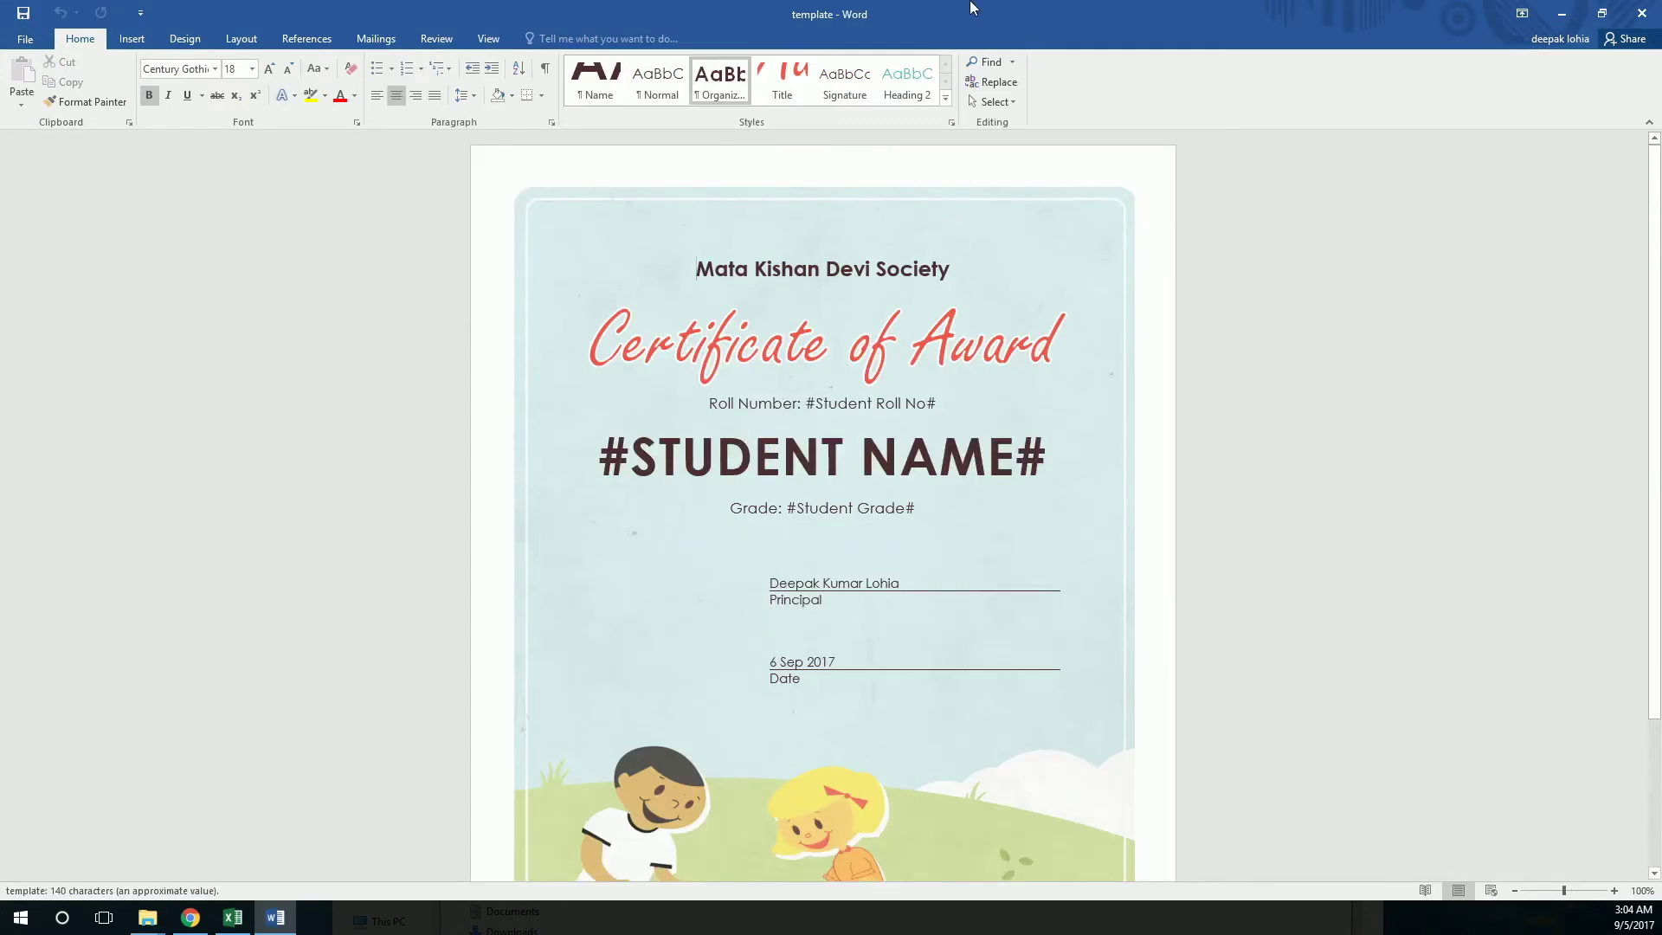
{"action": "left_click", "coordinate": [1508, 21]}
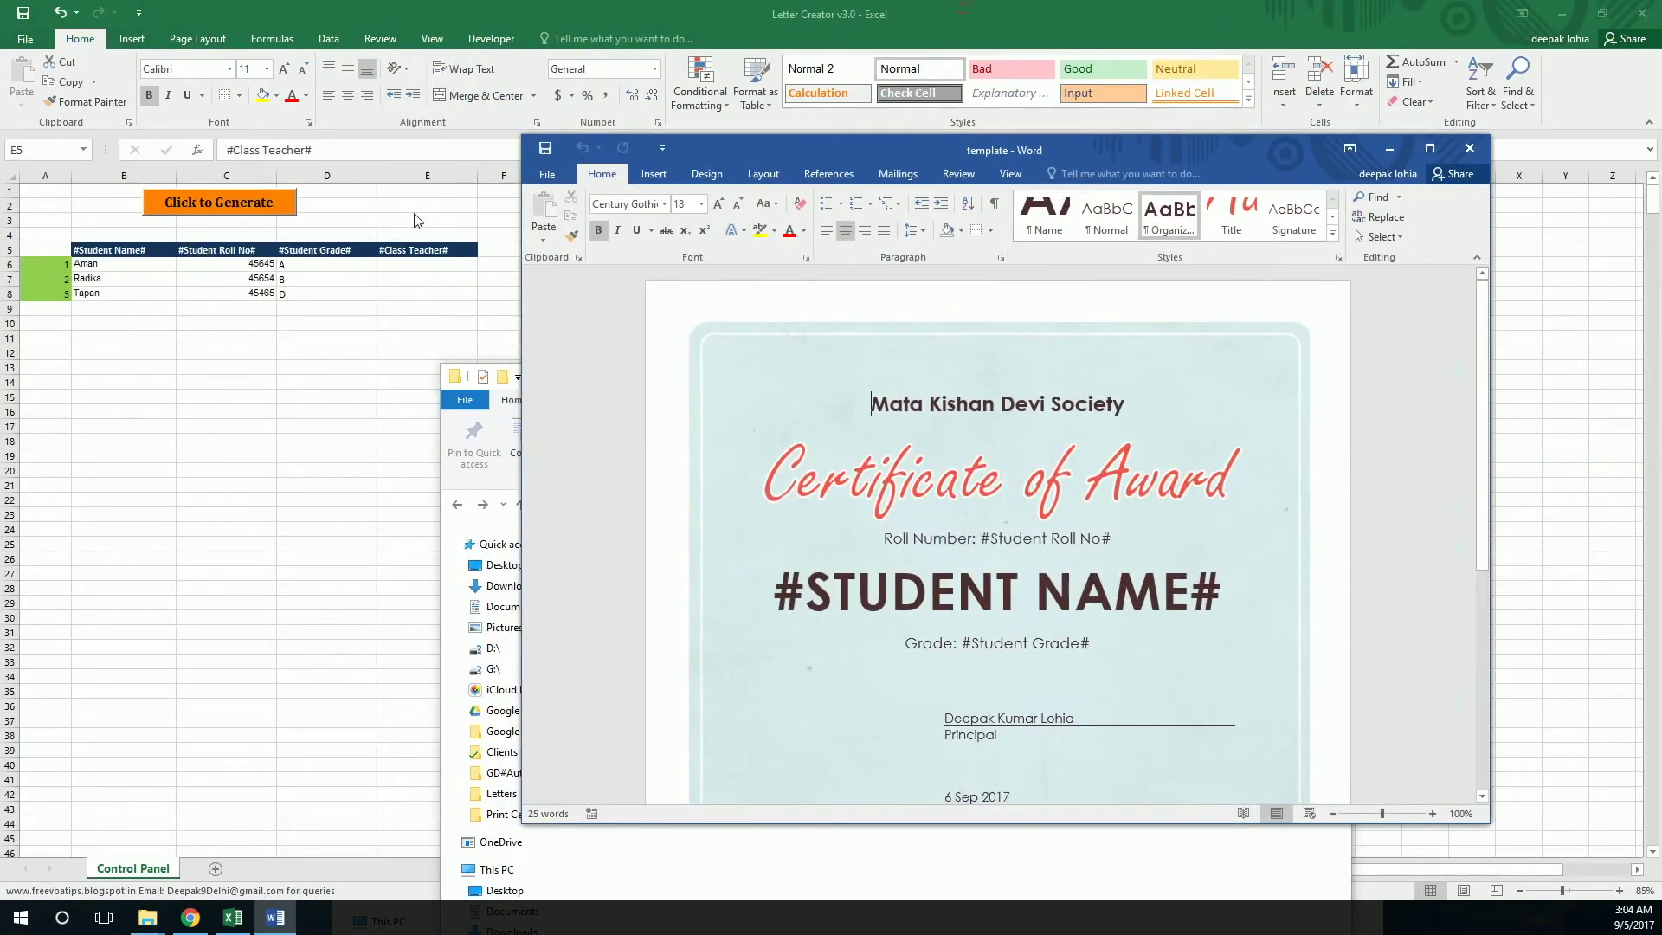
Step: Paste the #Class Teacher# header text as plain text over the principal's name
{"action": "left_click", "coordinate": [429, 250]}
{"action": "key", "text": "ctrl+c"}
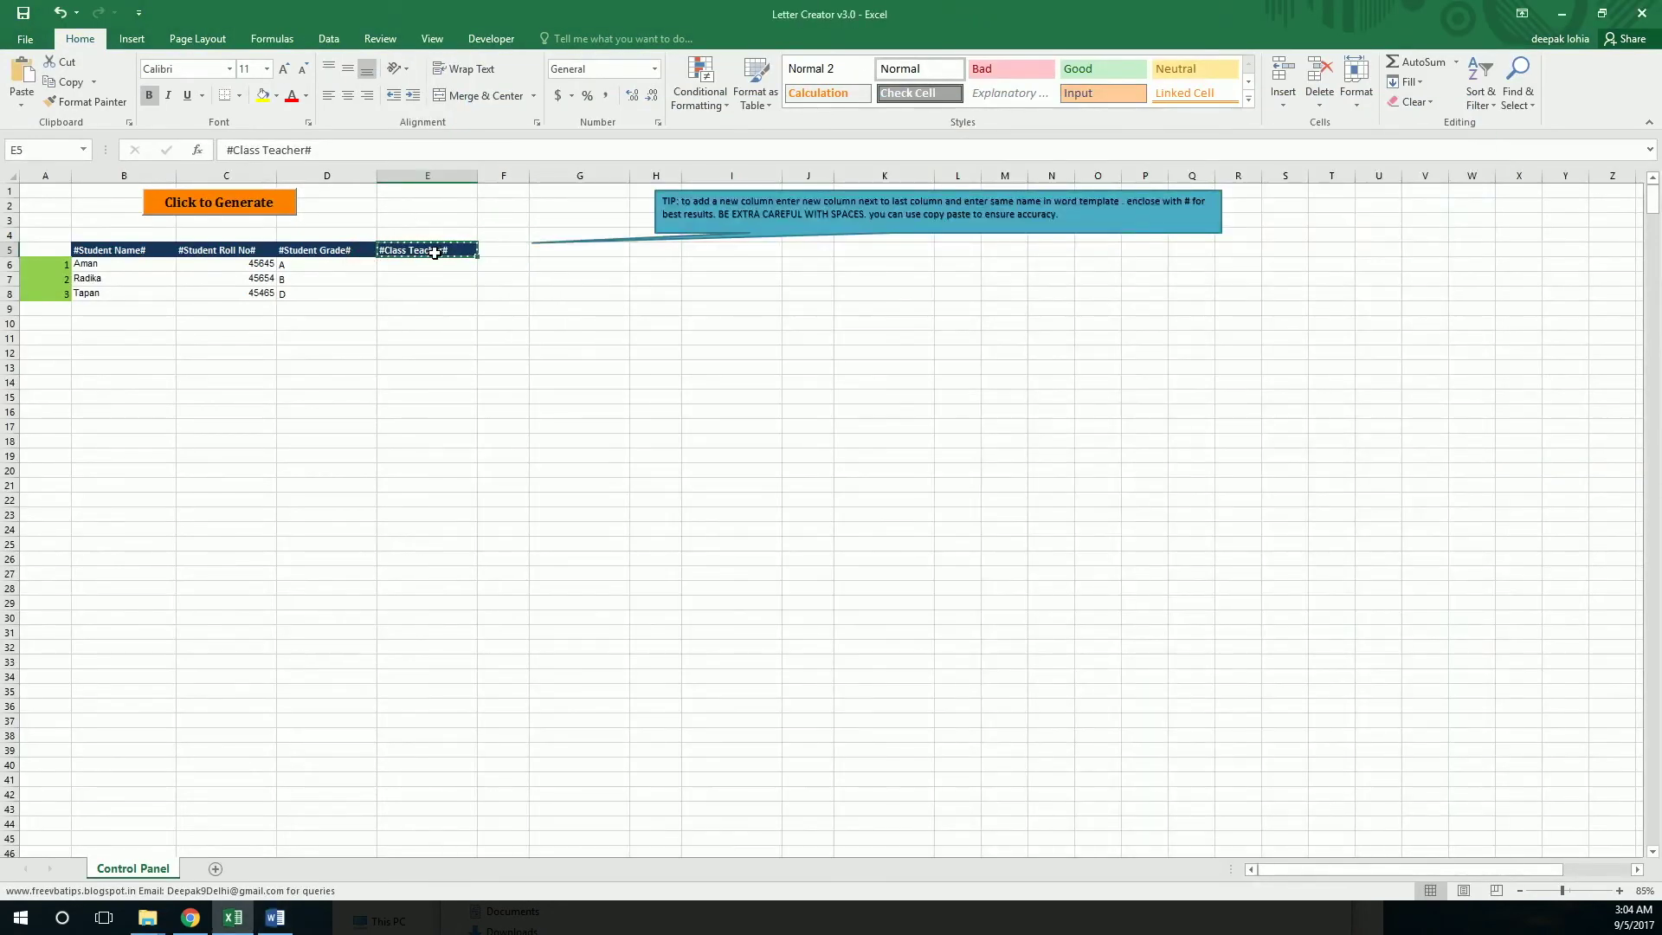
{"action": "left_click", "coordinate": [275, 920]}
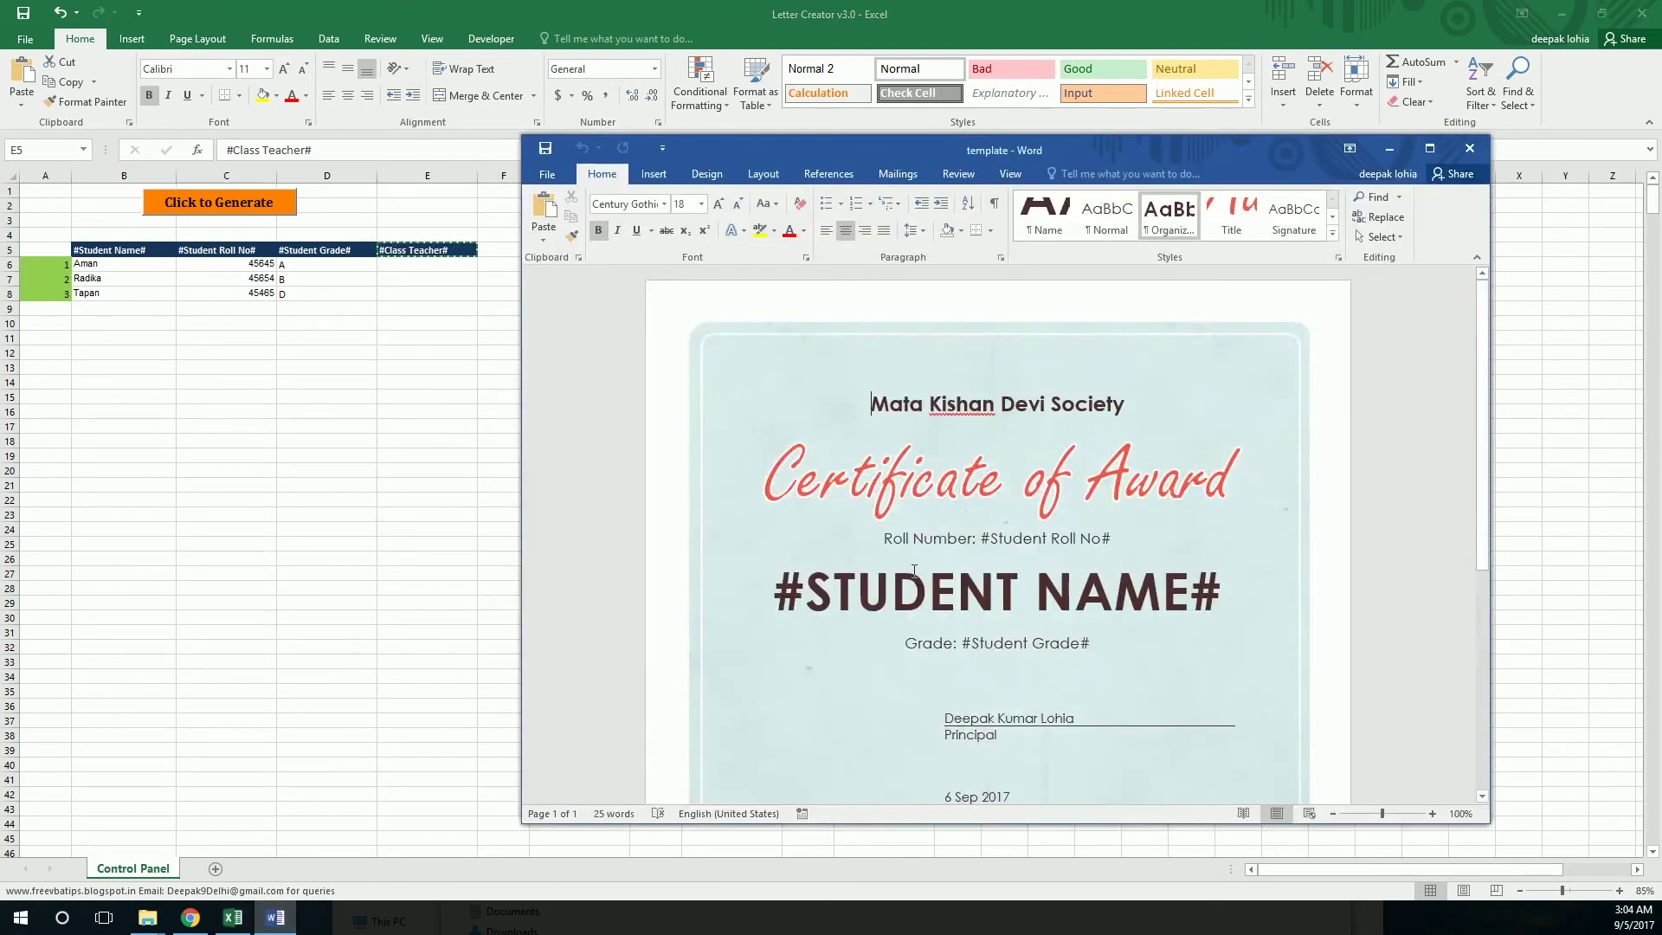
{"action": "scroll", "coordinate": [1040, 545], "scroll_direction": "down", "scroll_amount": 3}
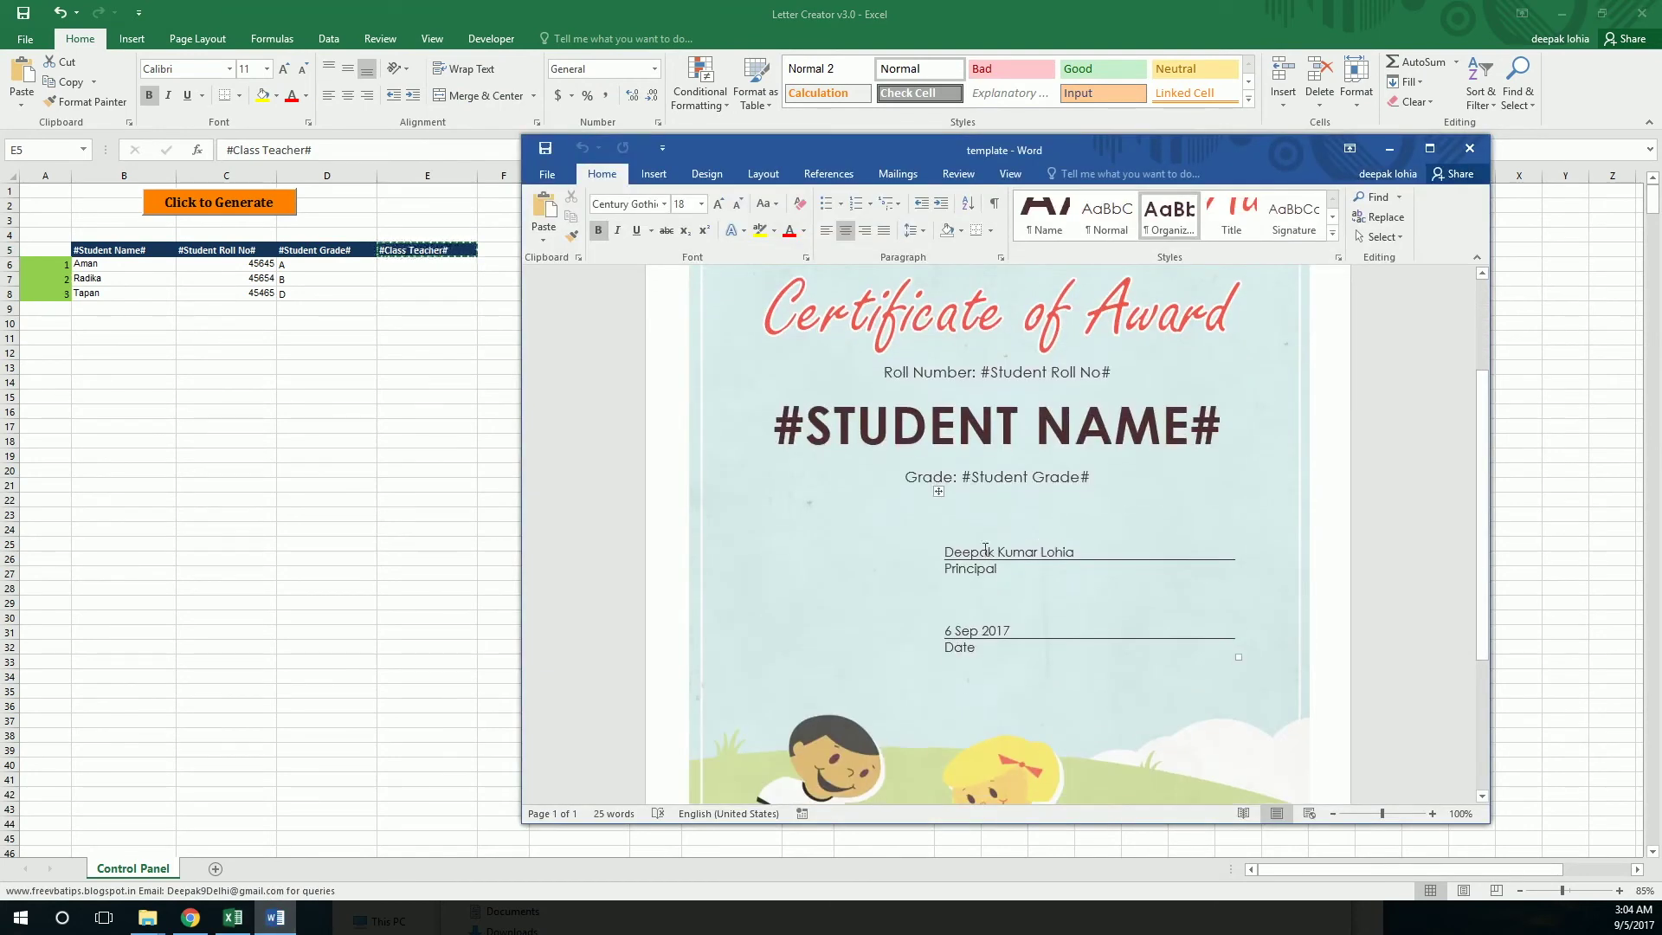
{"action": "left_click", "coordinate": [968, 553]}
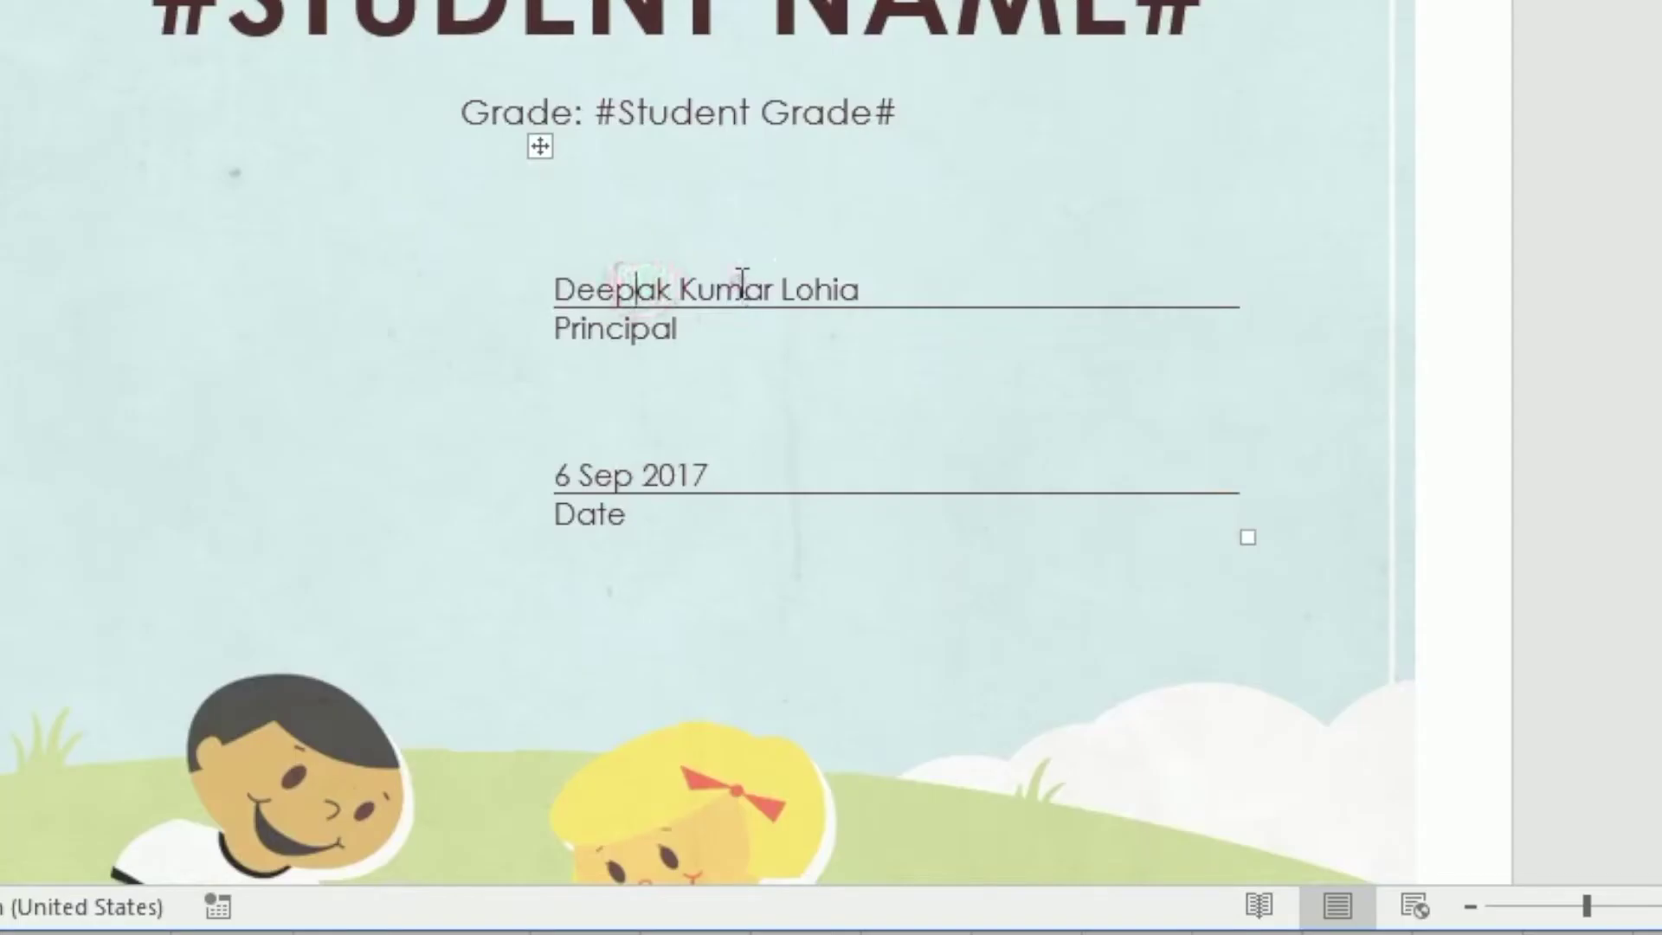
{"action": "triple_click", "coordinate": [741, 286]}
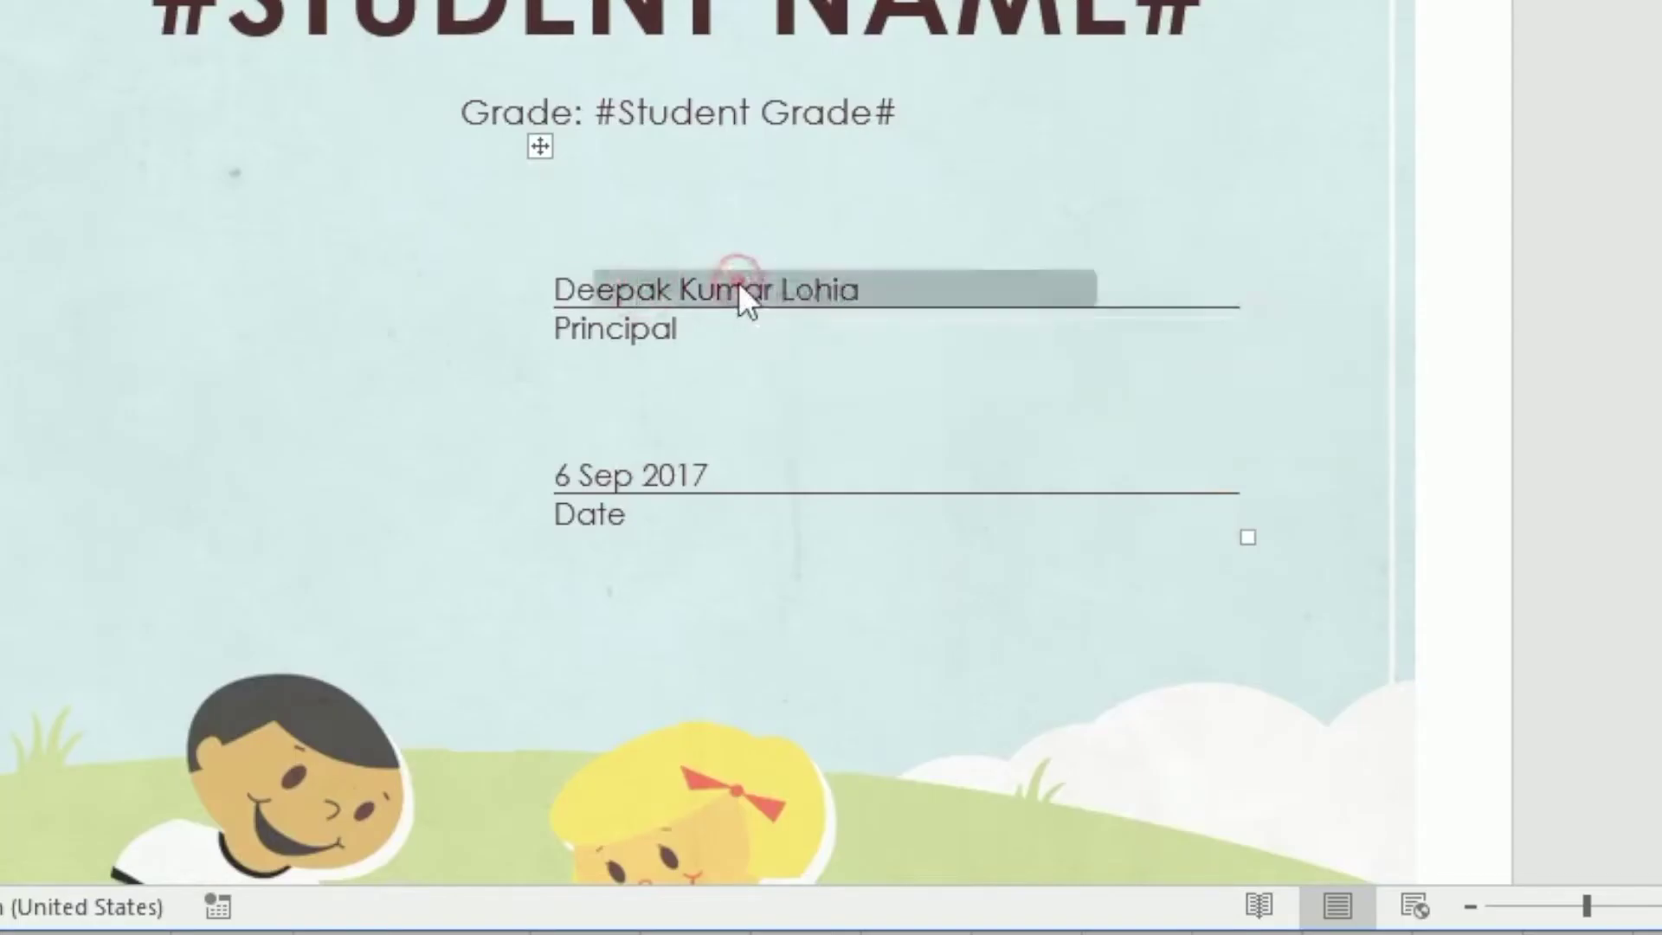
{"action": "key", "text": "ctrl+v"}
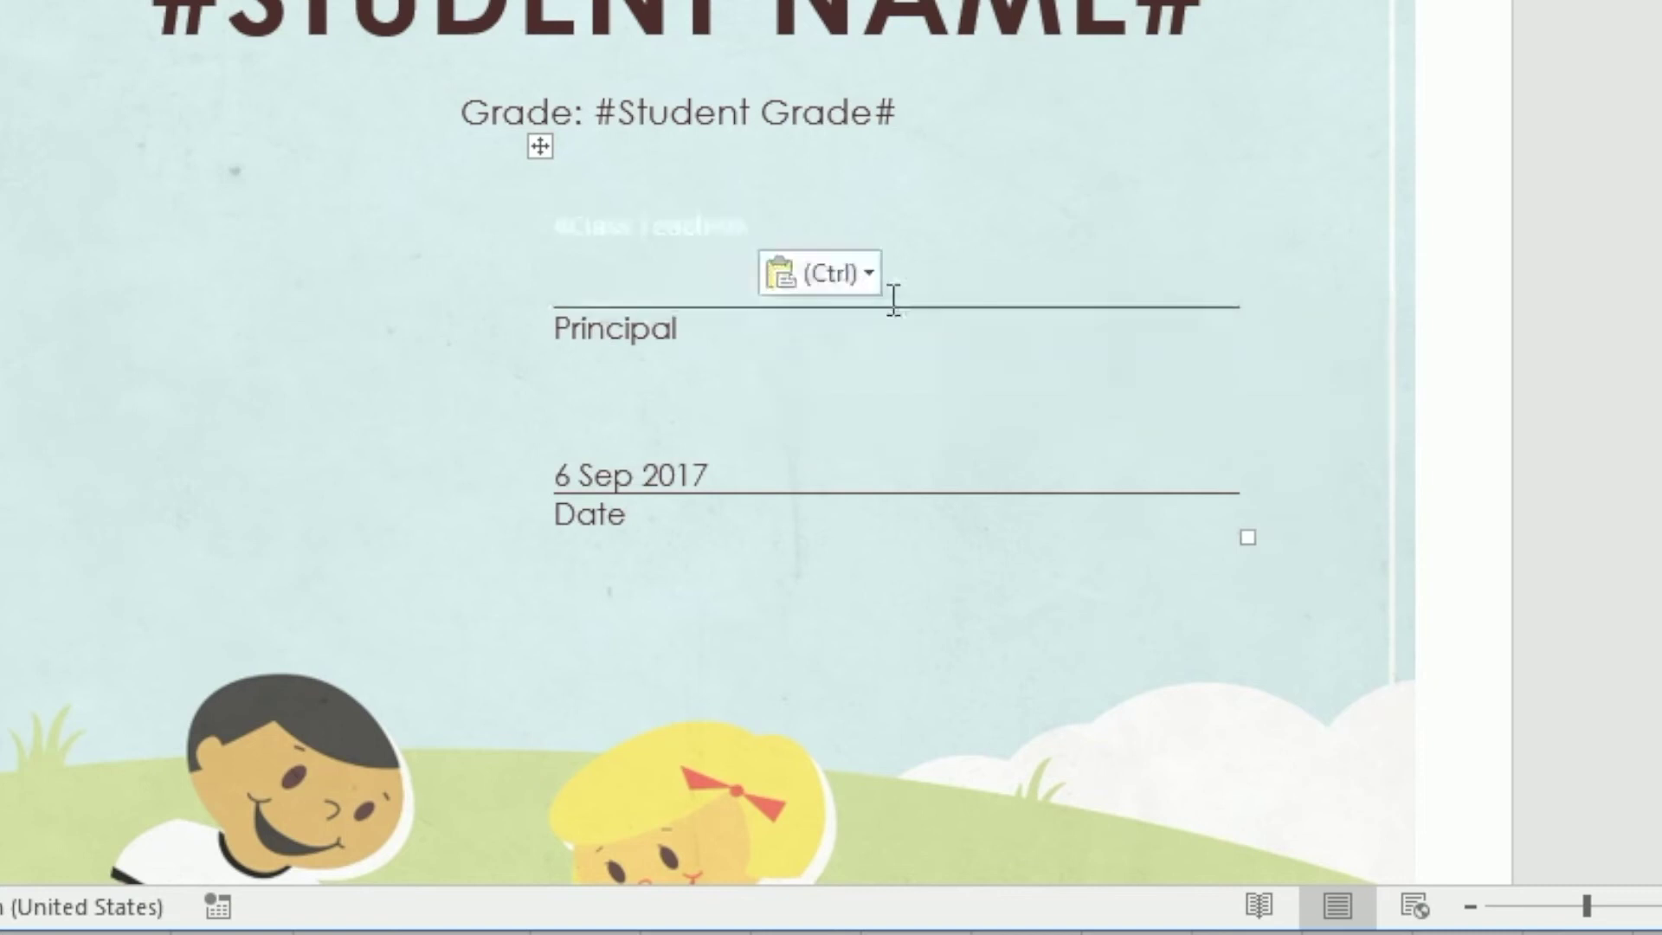
{"action": "left_click", "coordinate": [851, 271]}
{"action": "left_click", "coordinate": [1102, 378]}
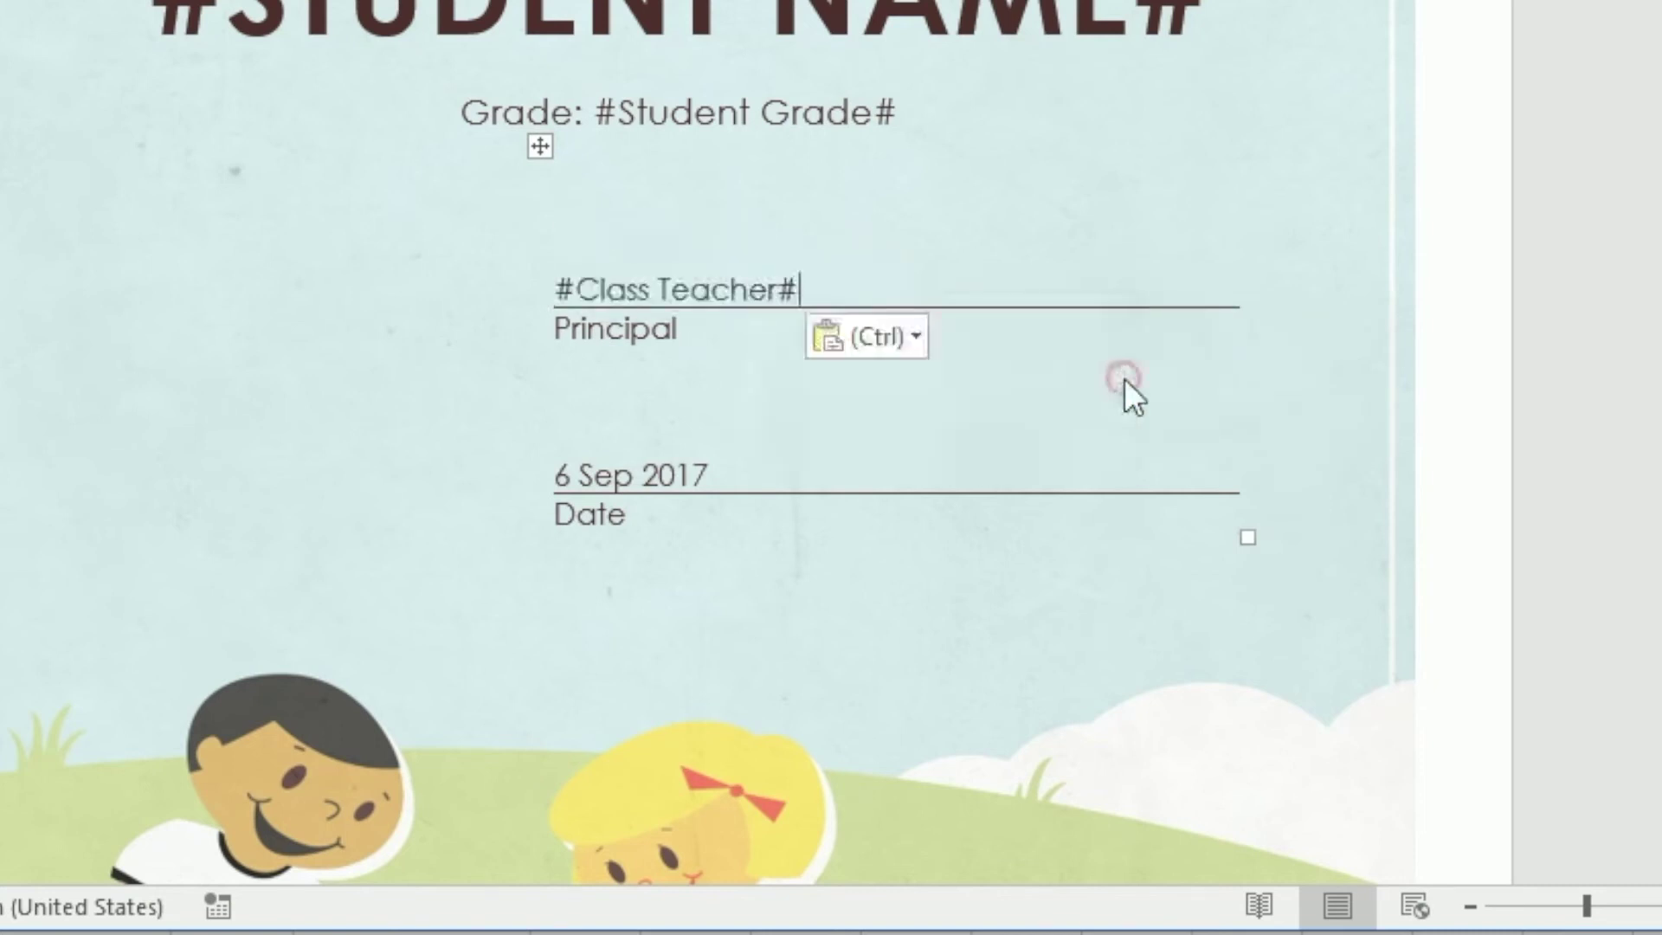
Step: Relabel Principal as Class Teacher, save the template, and check the label and placeholder
{"action": "left_click", "coordinate": [633, 341]}
{"action": "double_click", "coordinate": [634, 340]}
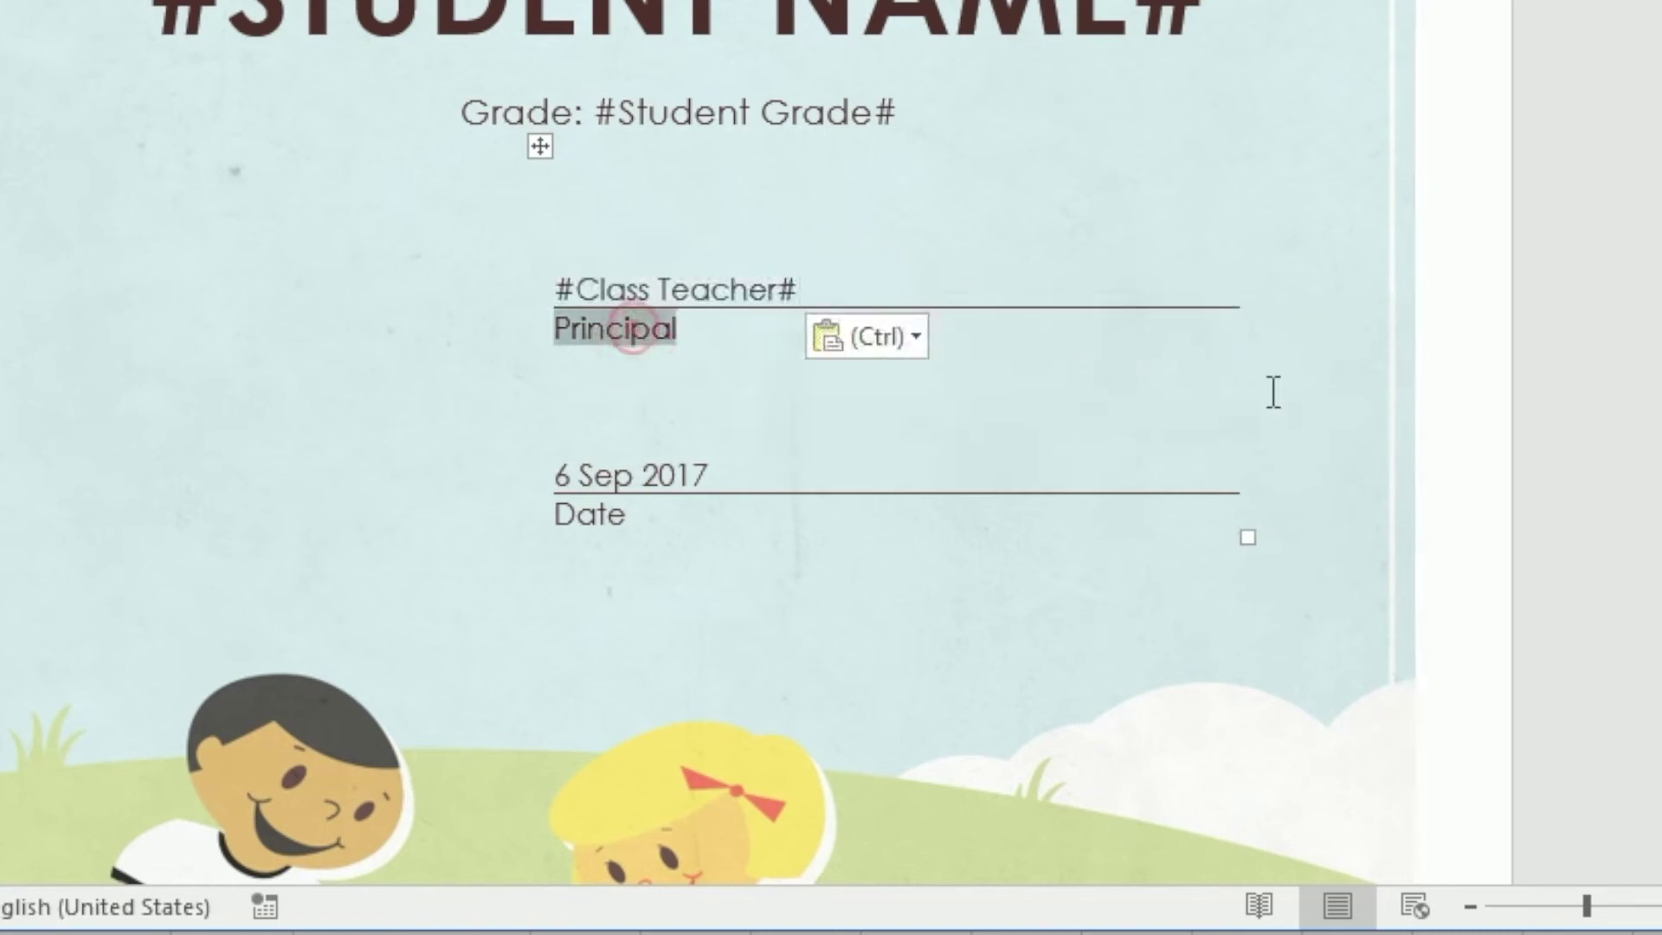
{"action": "type", "text": "Class T"}
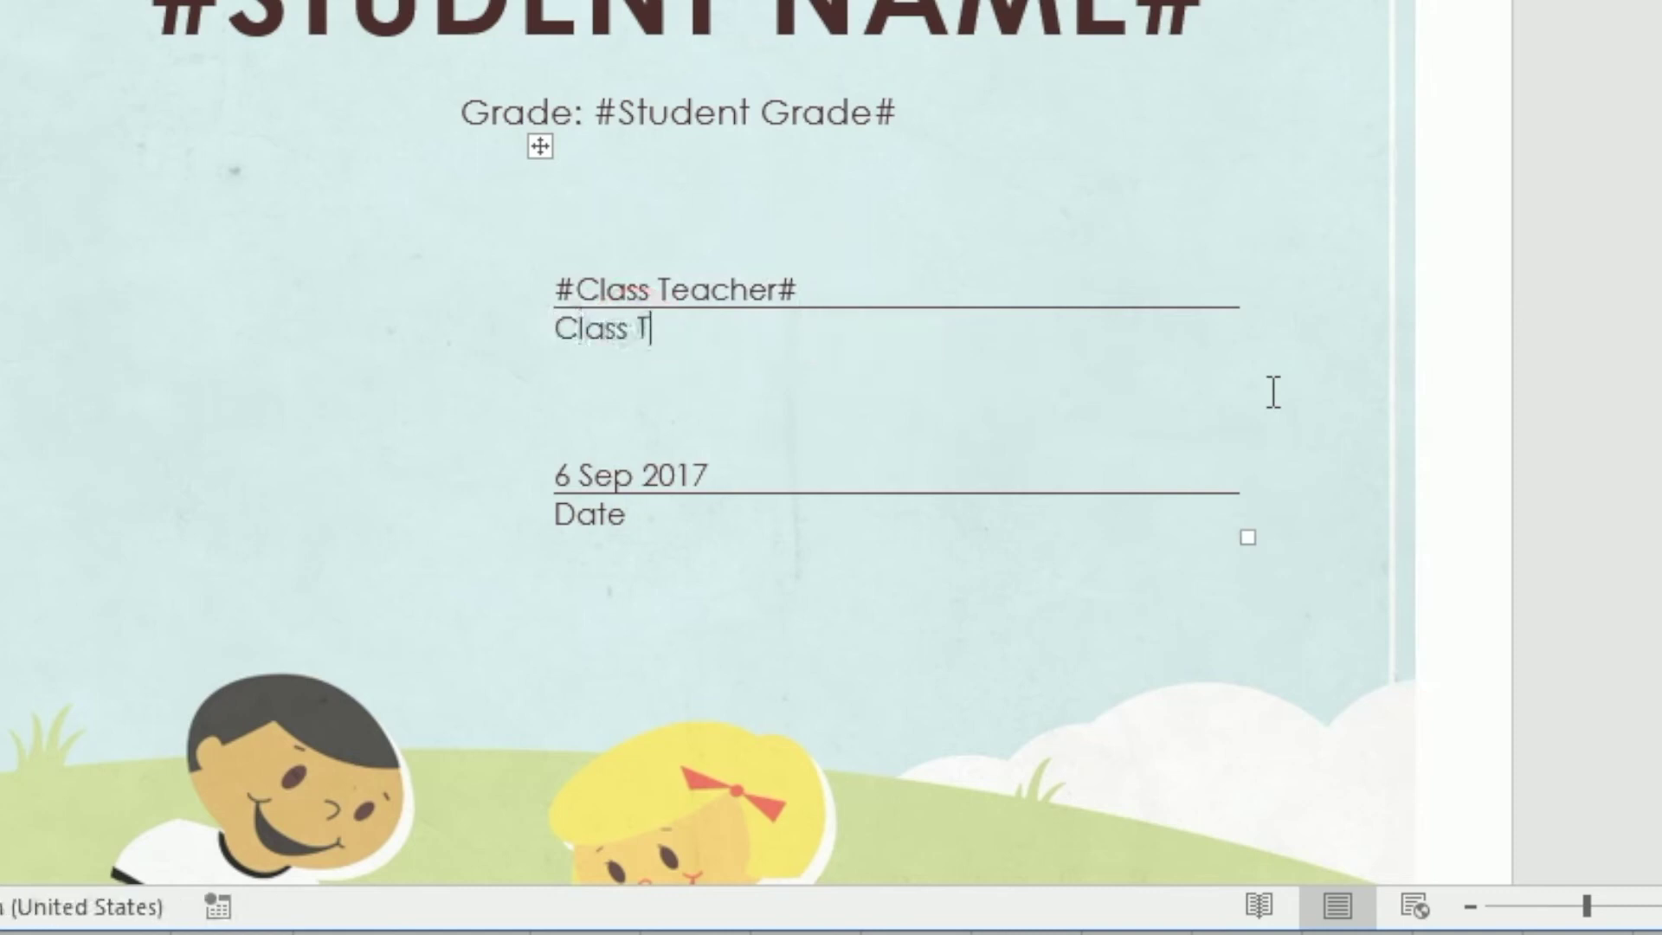
{"action": "type", "text": "eacher"}
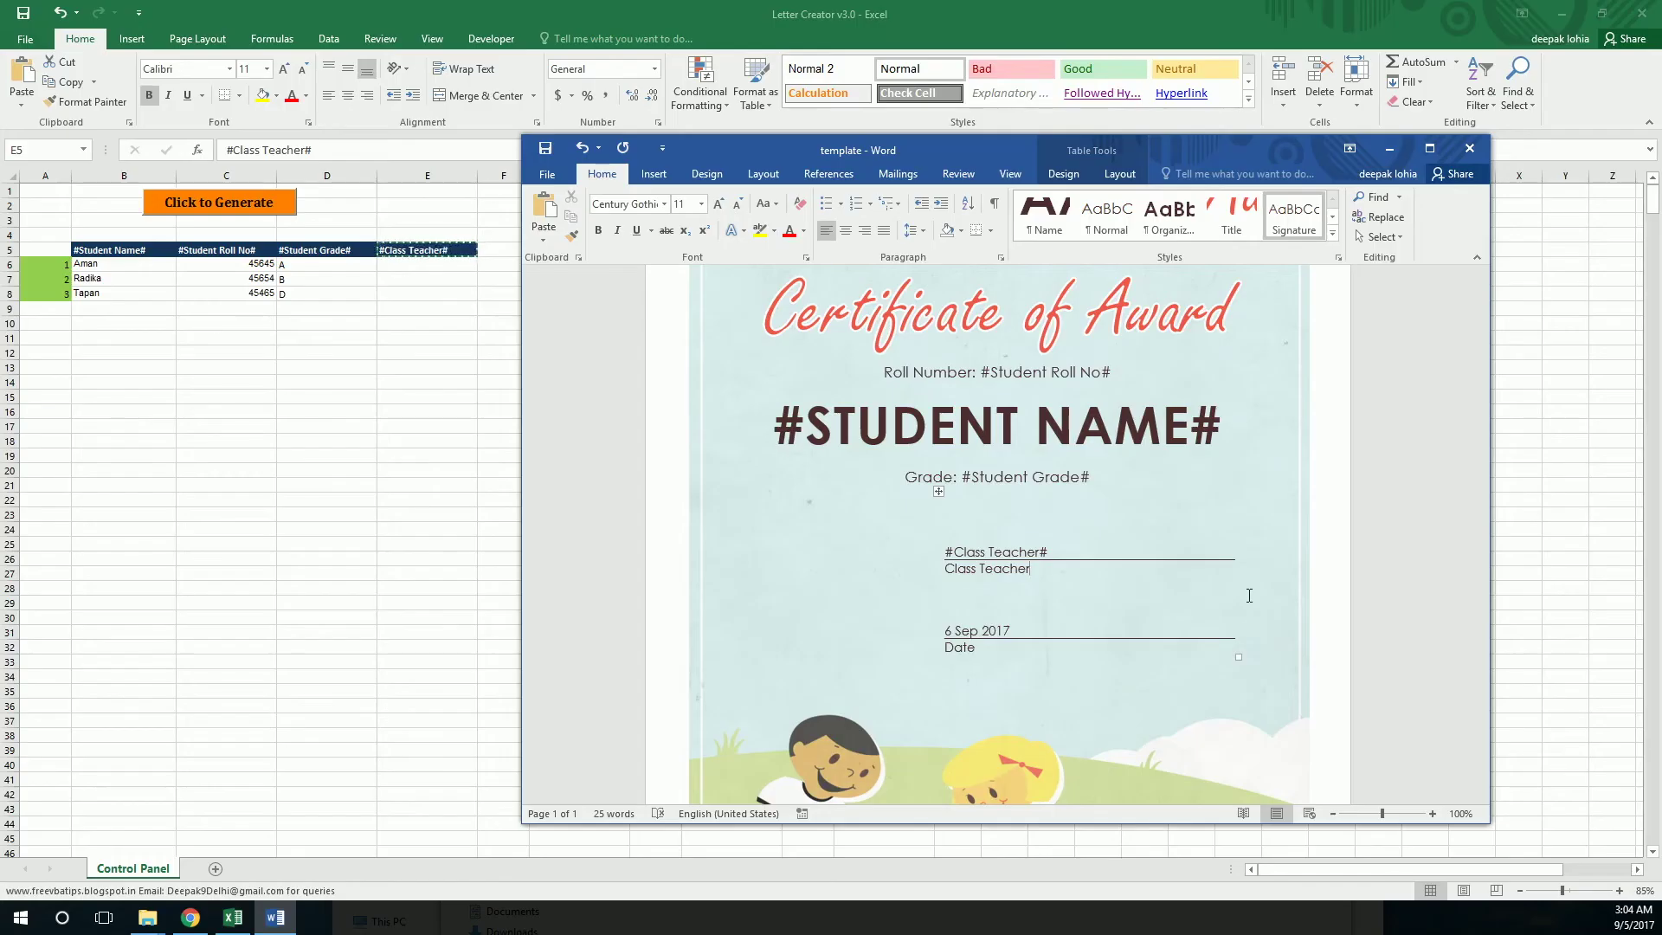
{"action": "key", "text": "ctrl+s"}
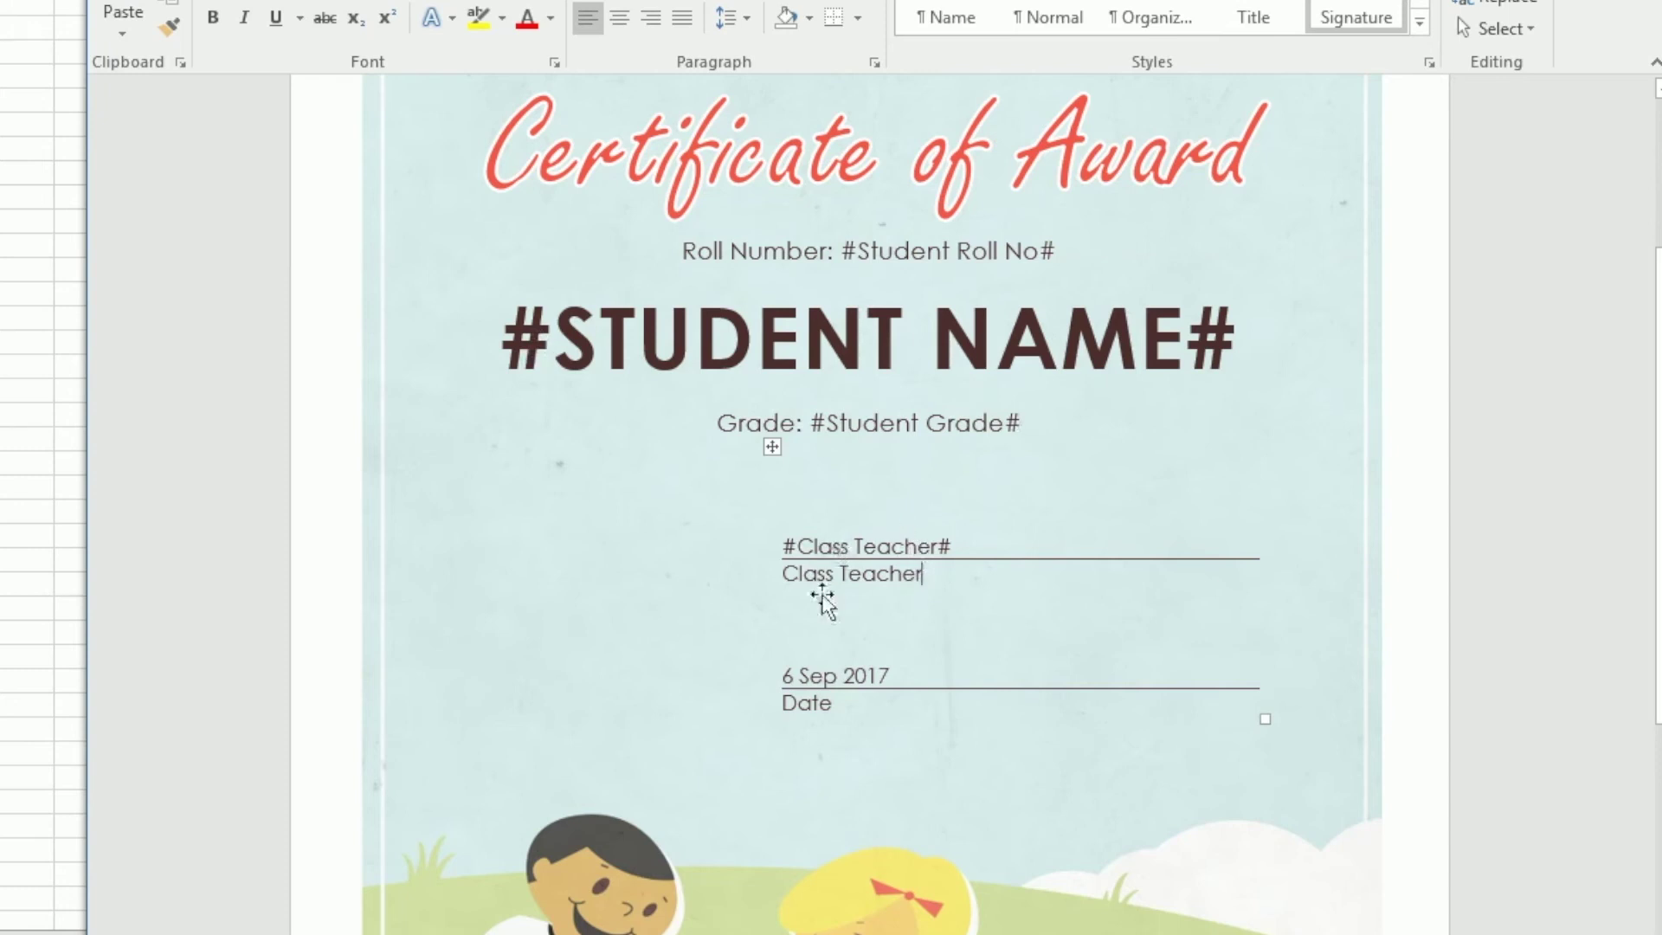
{"action": "left_click", "coordinate": [787, 574]}
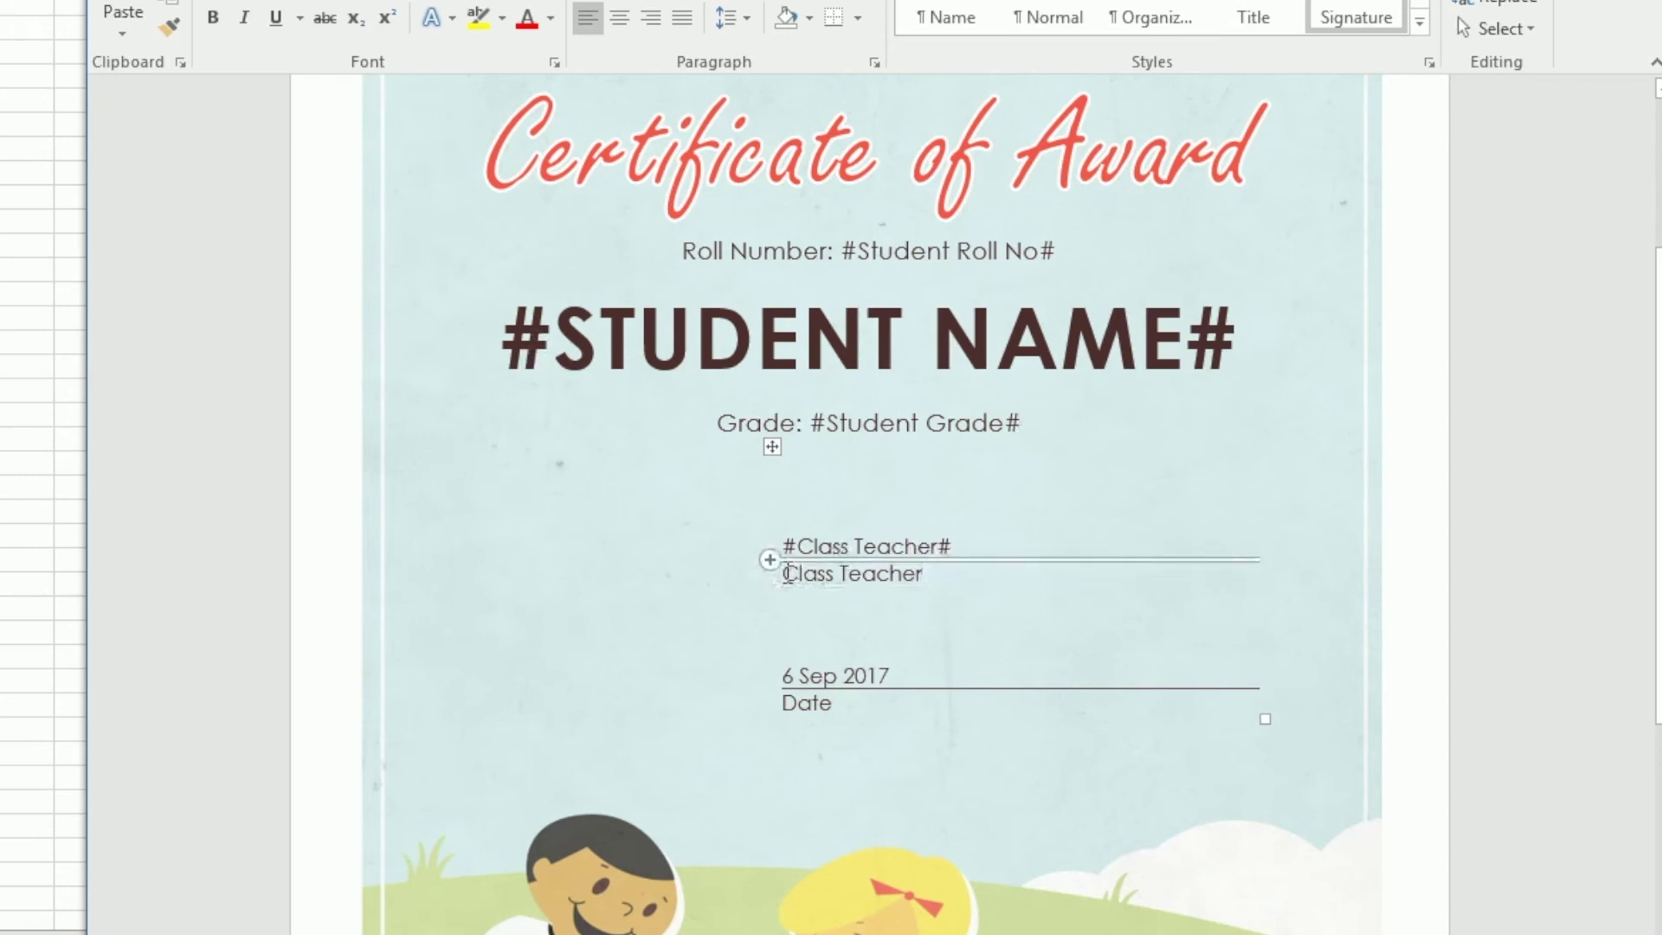
{"action": "left_click_drag", "start_coordinate": [787, 575], "coordinate": [951, 578]}
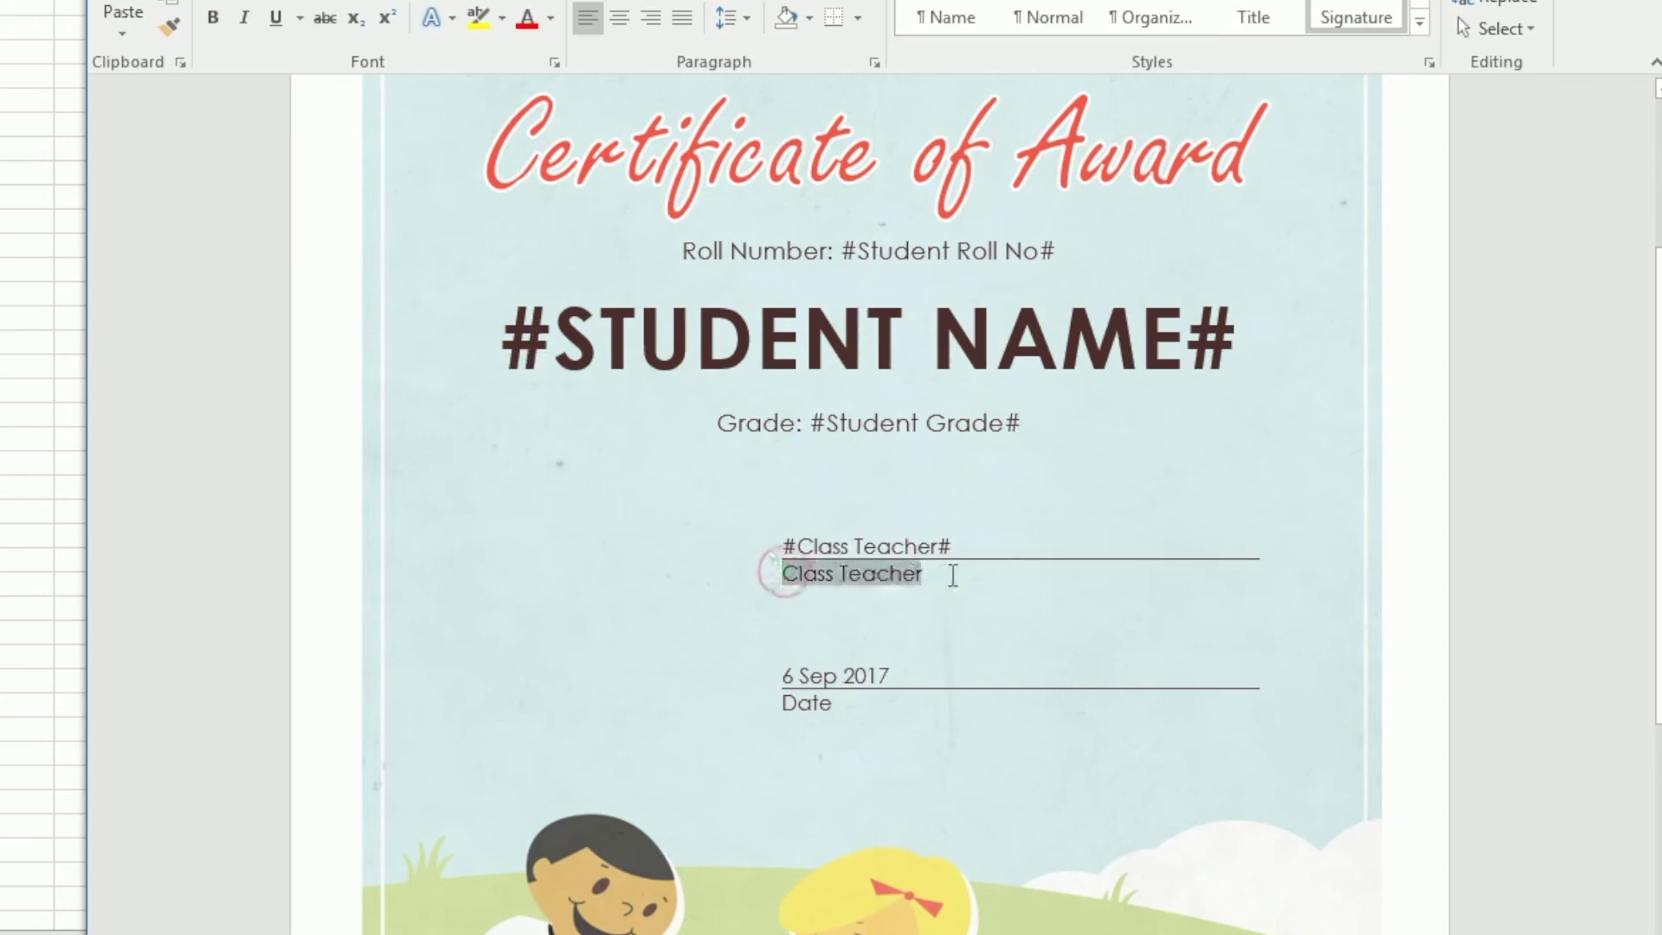
{"action": "left_click", "coordinate": [841, 546]}
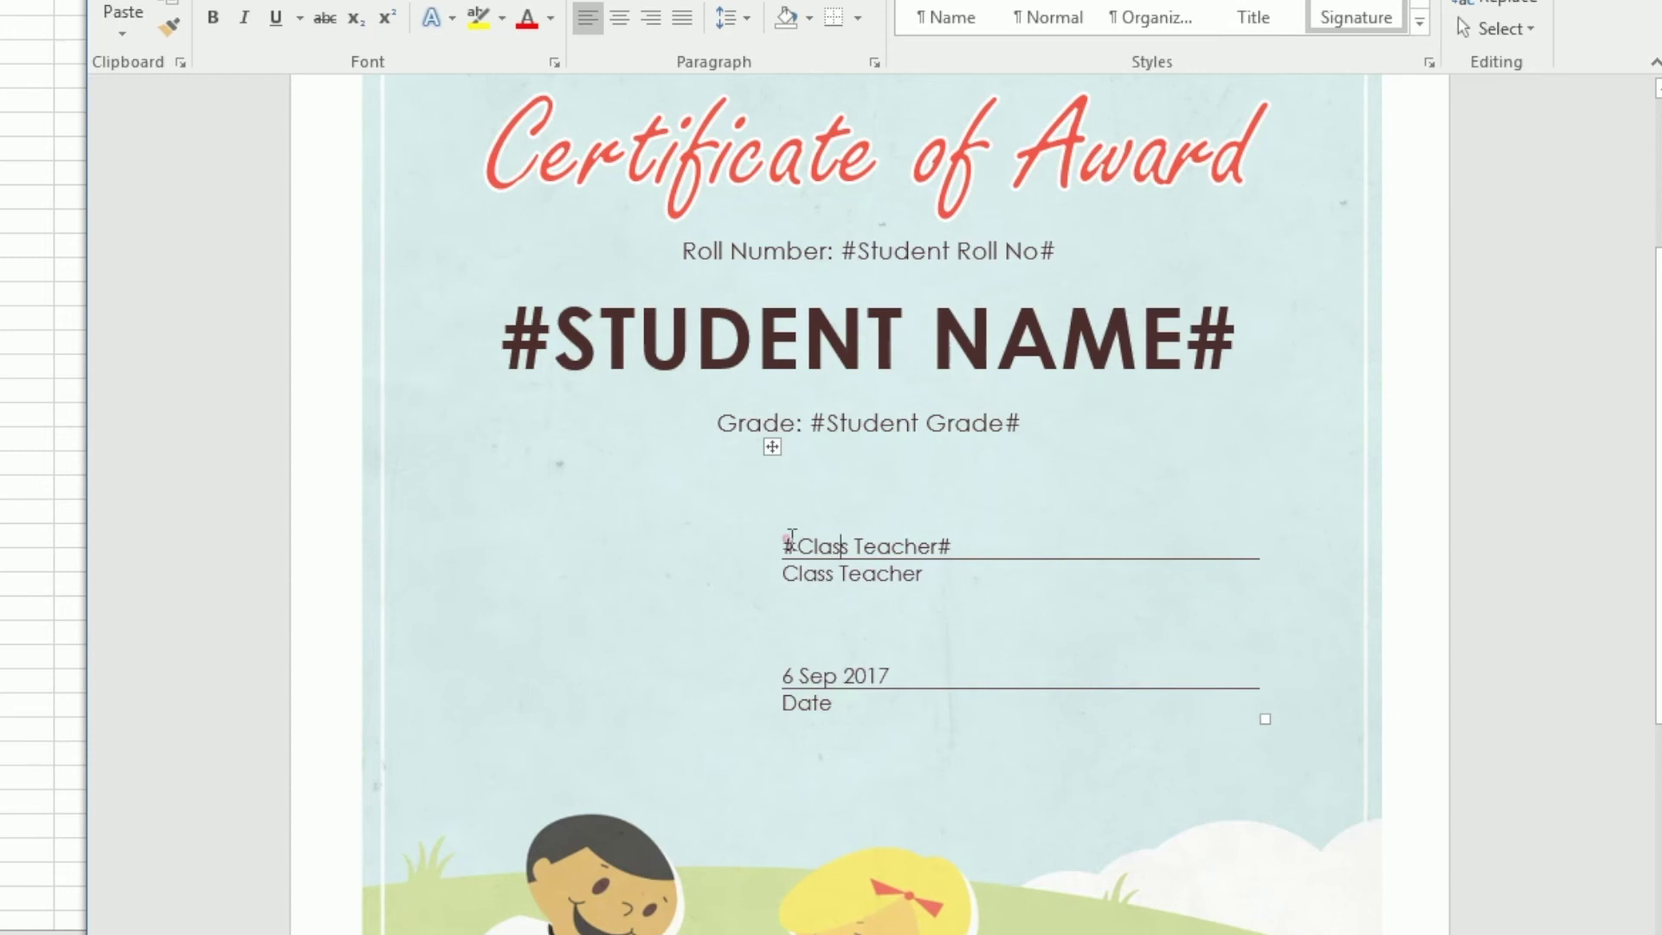
{"action": "double_click", "coordinate": [791, 543]}
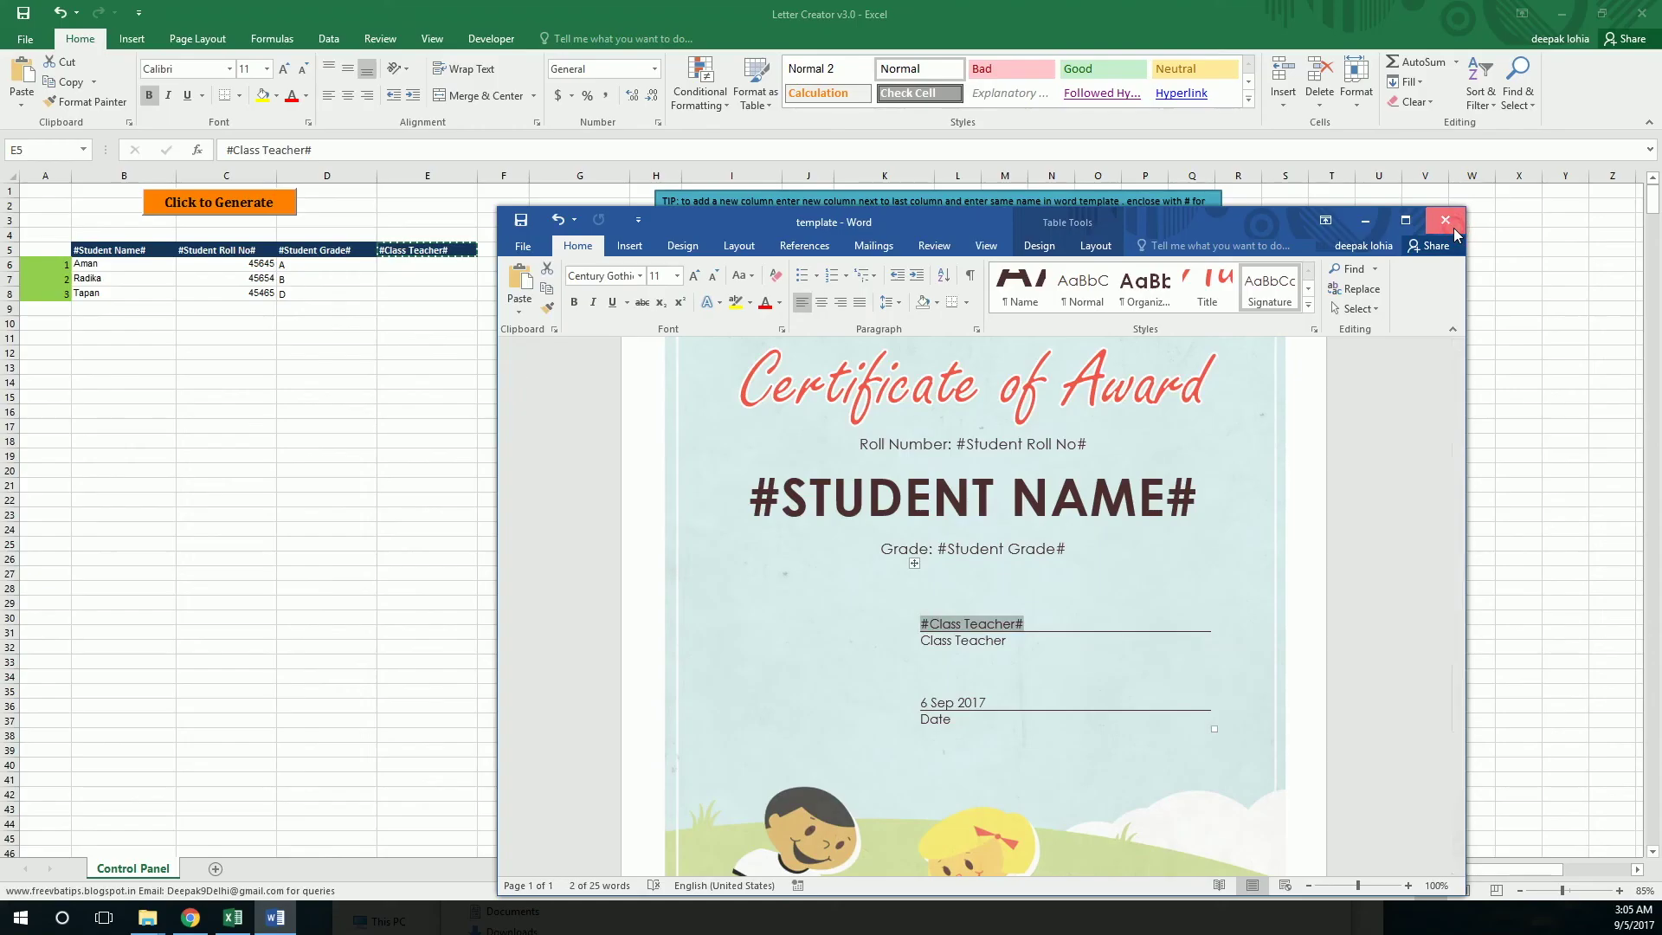
Step: Close the Word template and enter Paul, John and Amenda down column E from E6
{"action": "left_click", "coordinate": [1447, 222]}
{"action": "left_click", "coordinate": [552, 442]}
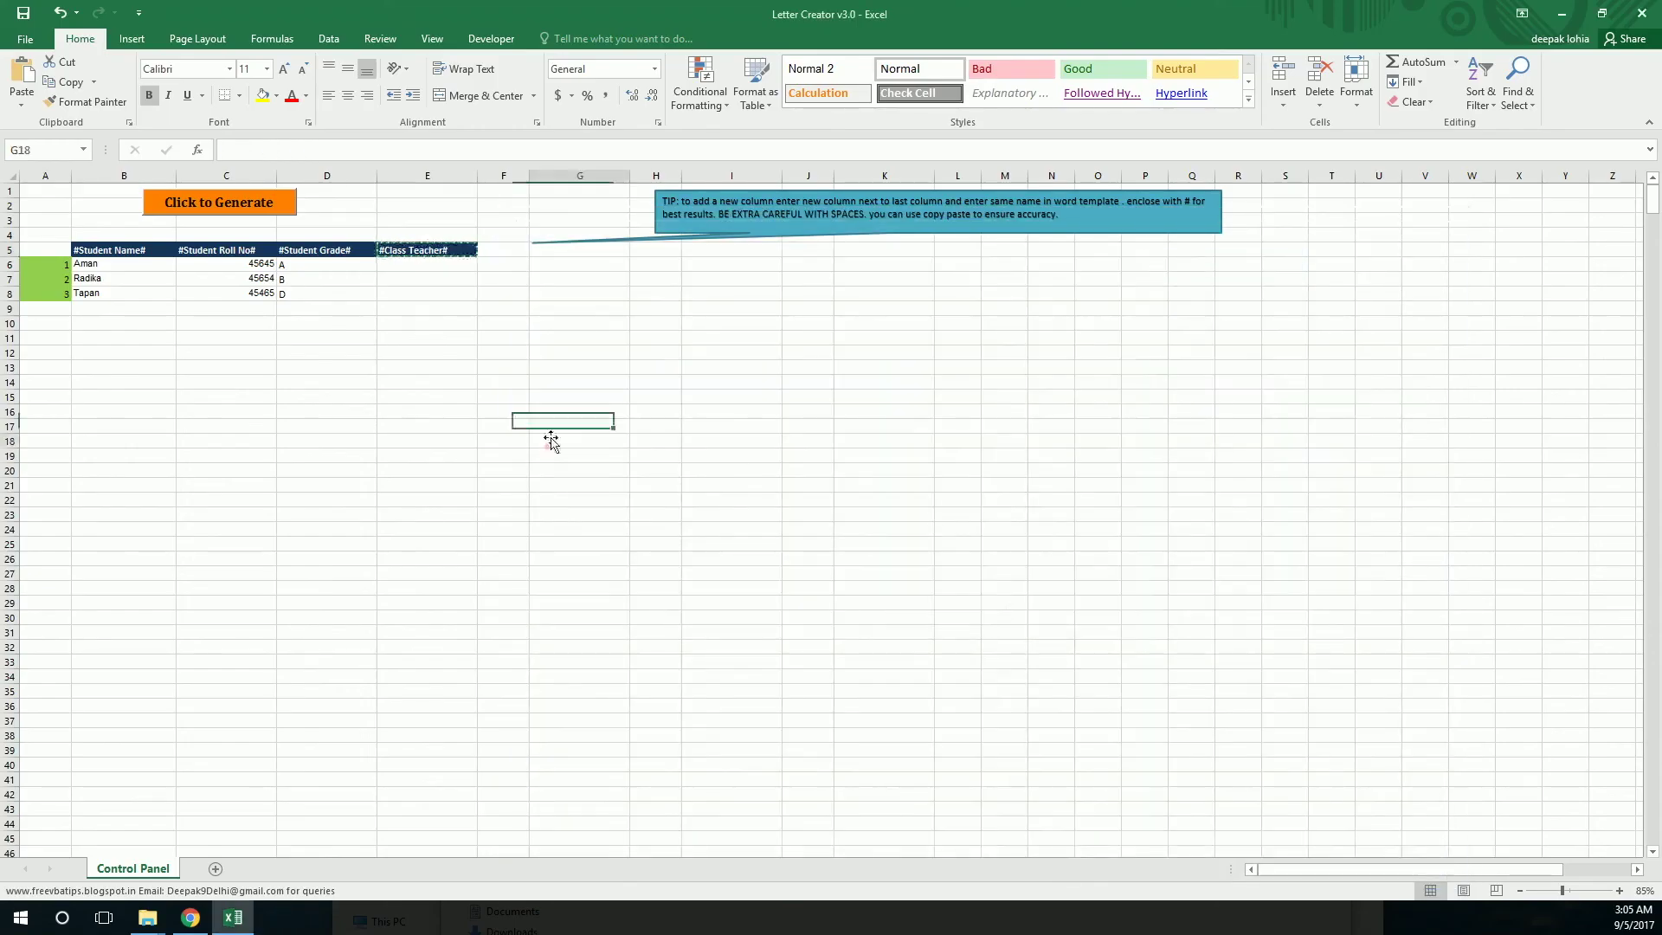
{"action": "left_click", "coordinate": [414, 264]}
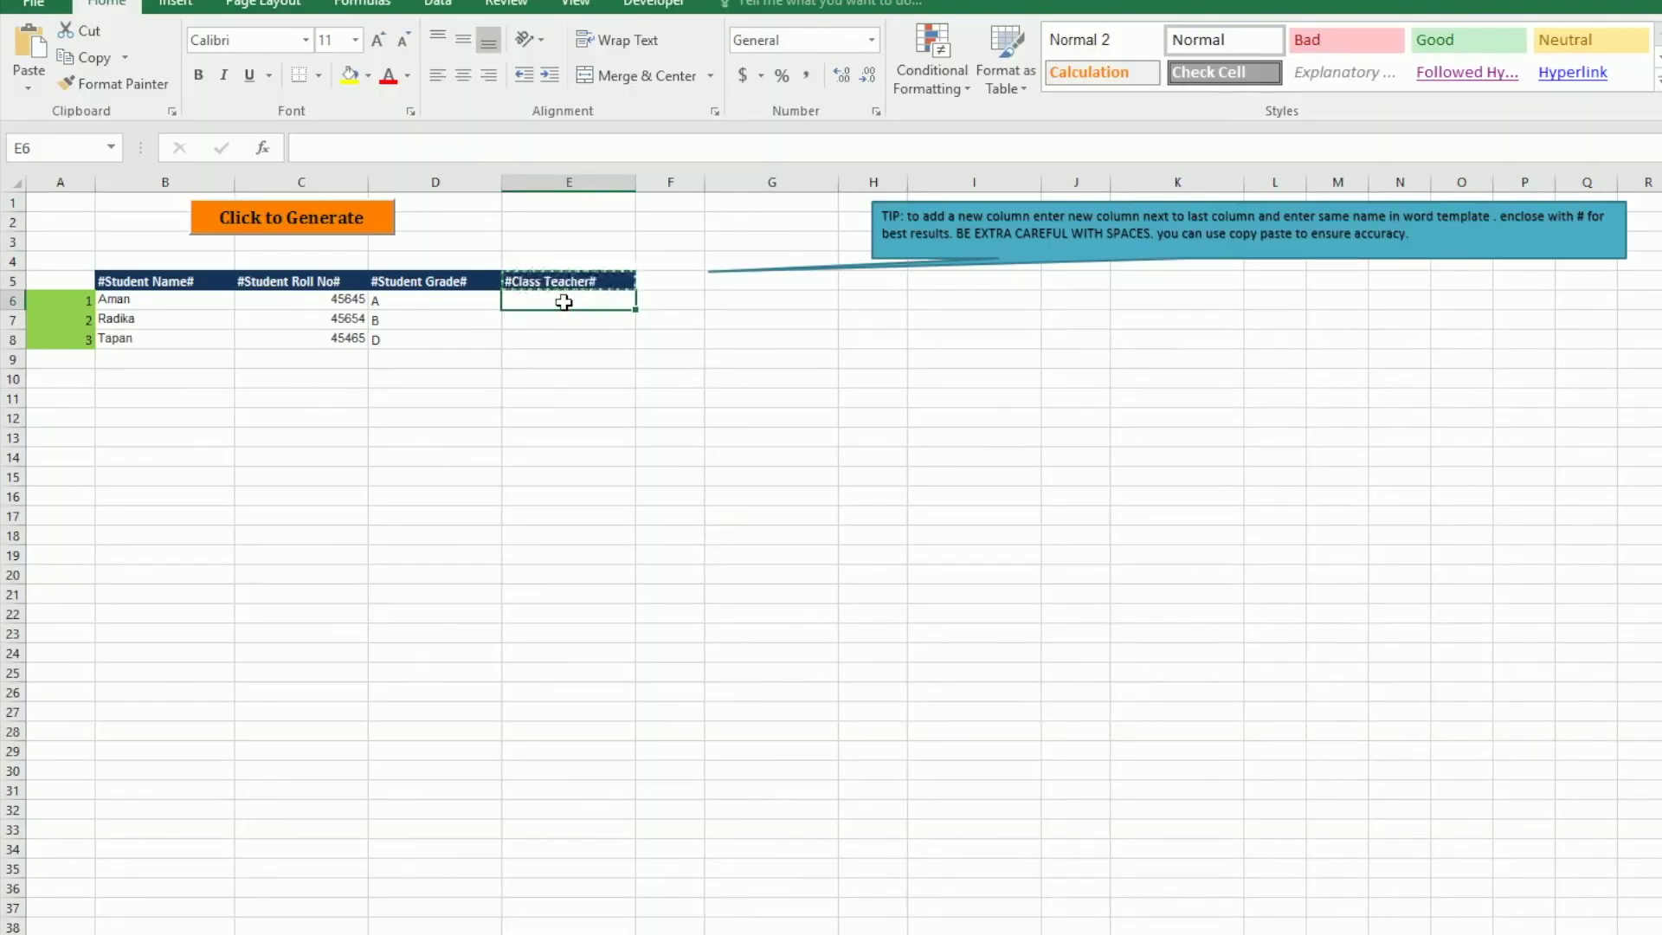
{"action": "type", "text": "Paul"}
{"action": "key", "text": "Return"}
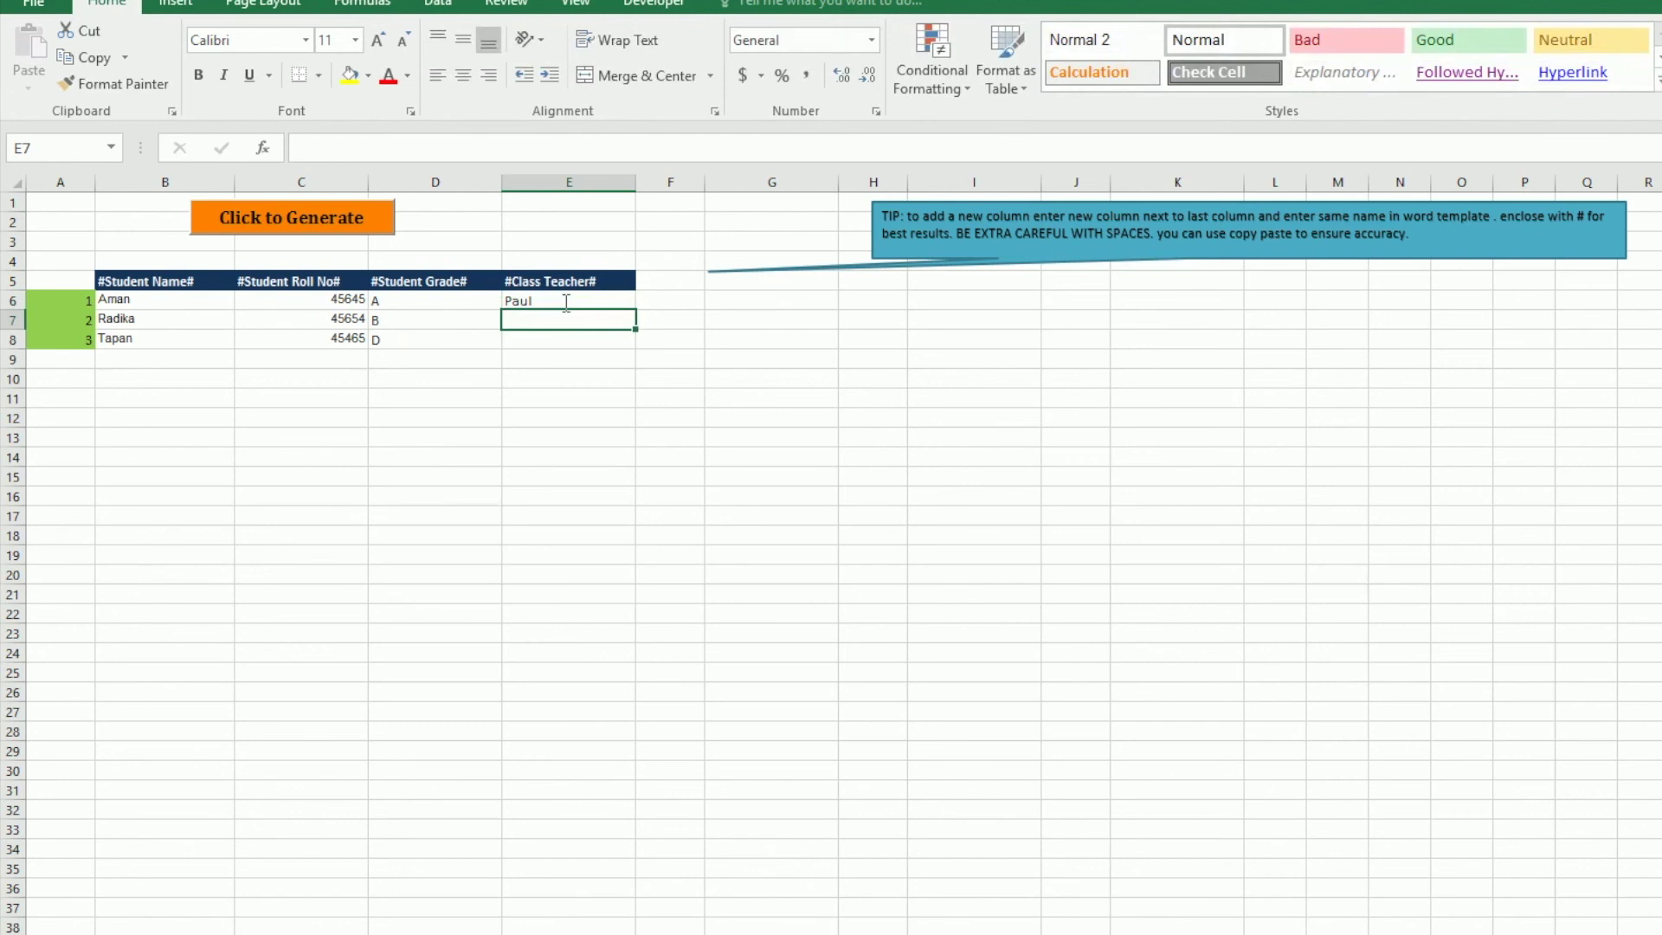
{"action": "type", "text": "John"}
{"action": "key", "text": "Return"}
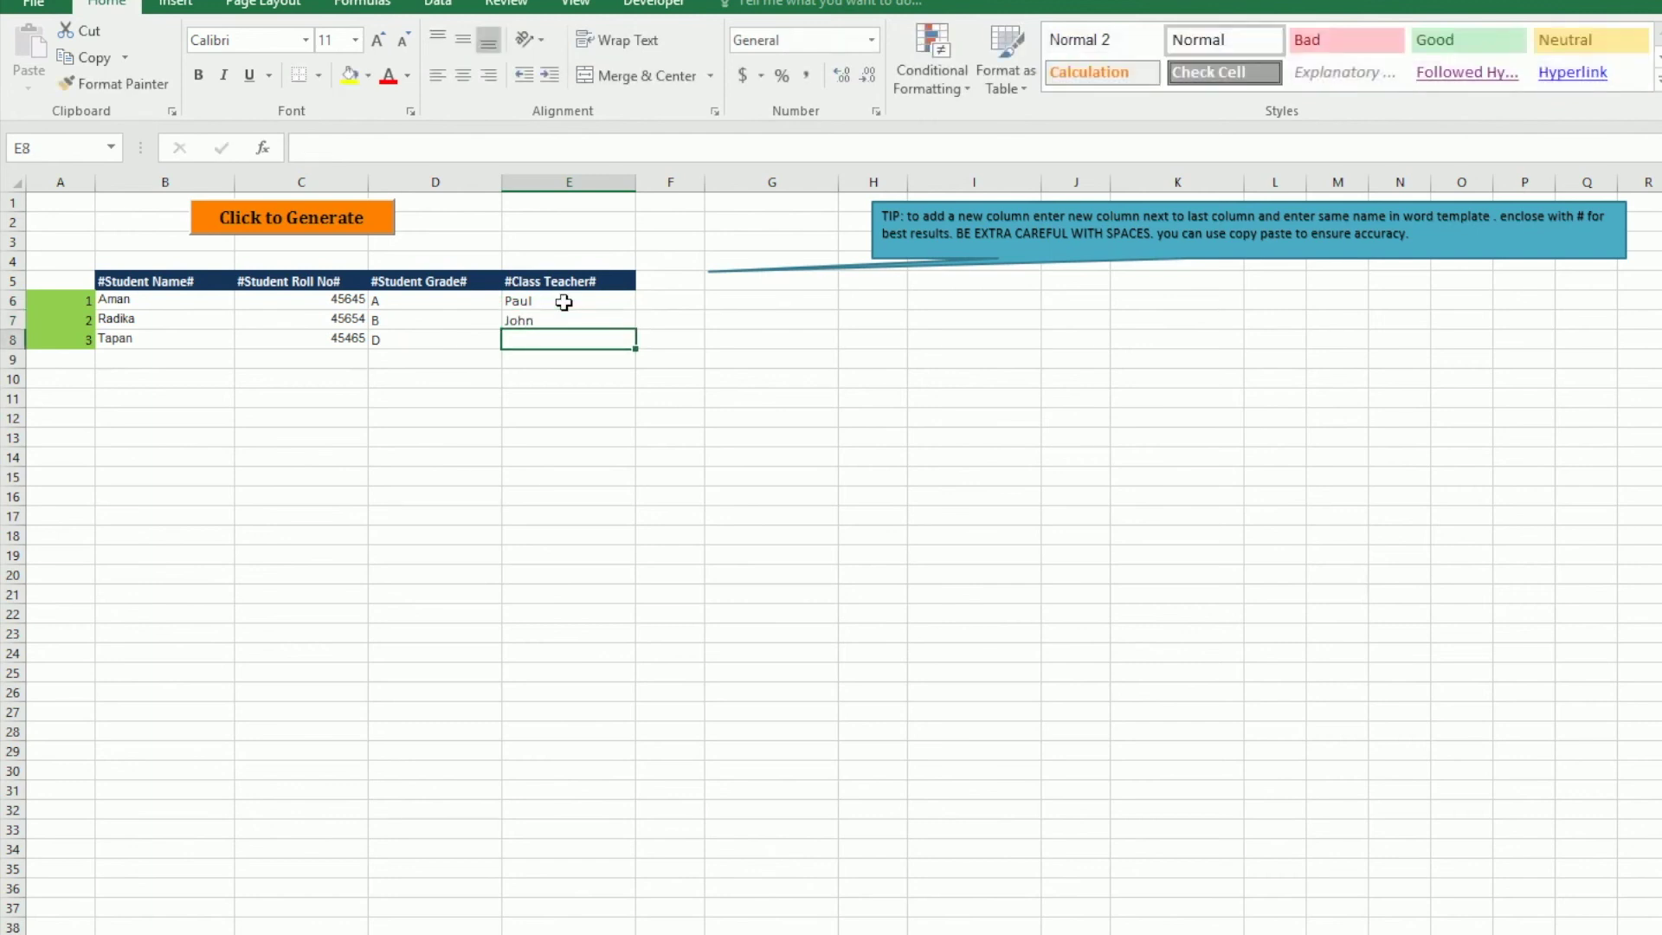
{"action": "type", "text": "Amenda"}
{"action": "key", "text": "Return"}
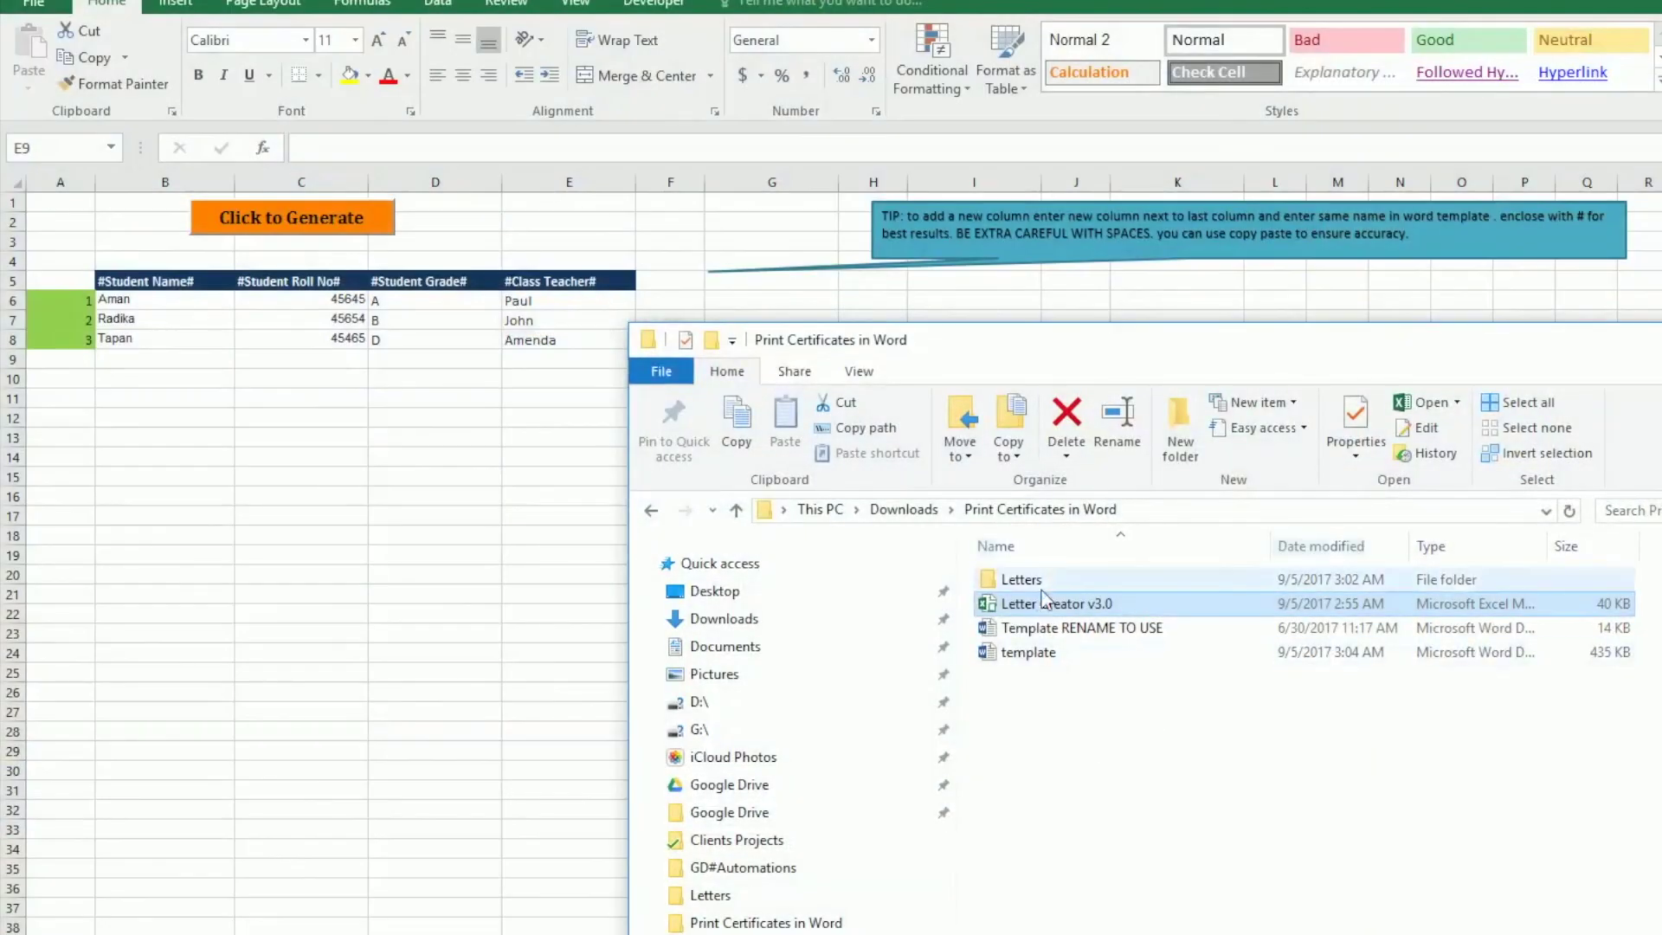
Step: Delete the three old letters, regenerate certificates from Excel, and recentre the Letters window
{"action": "double_click", "coordinate": [1038, 580]}
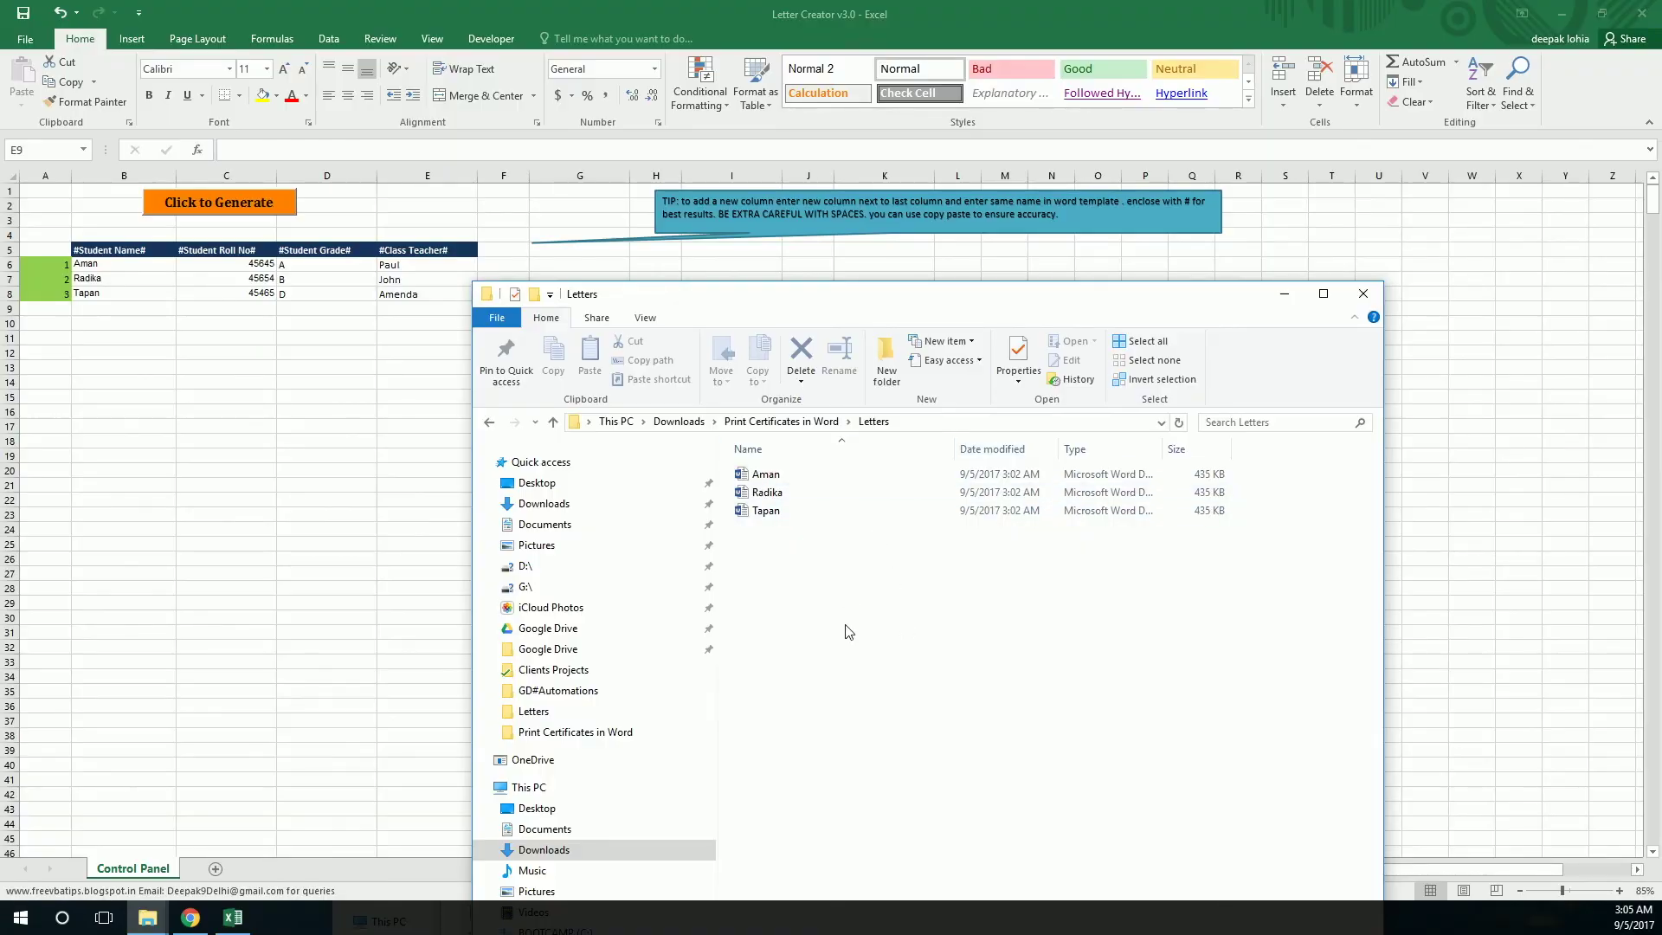
{"action": "left_click_drag", "start_coordinate": [852, 620], "coordinate": [740, 465]}
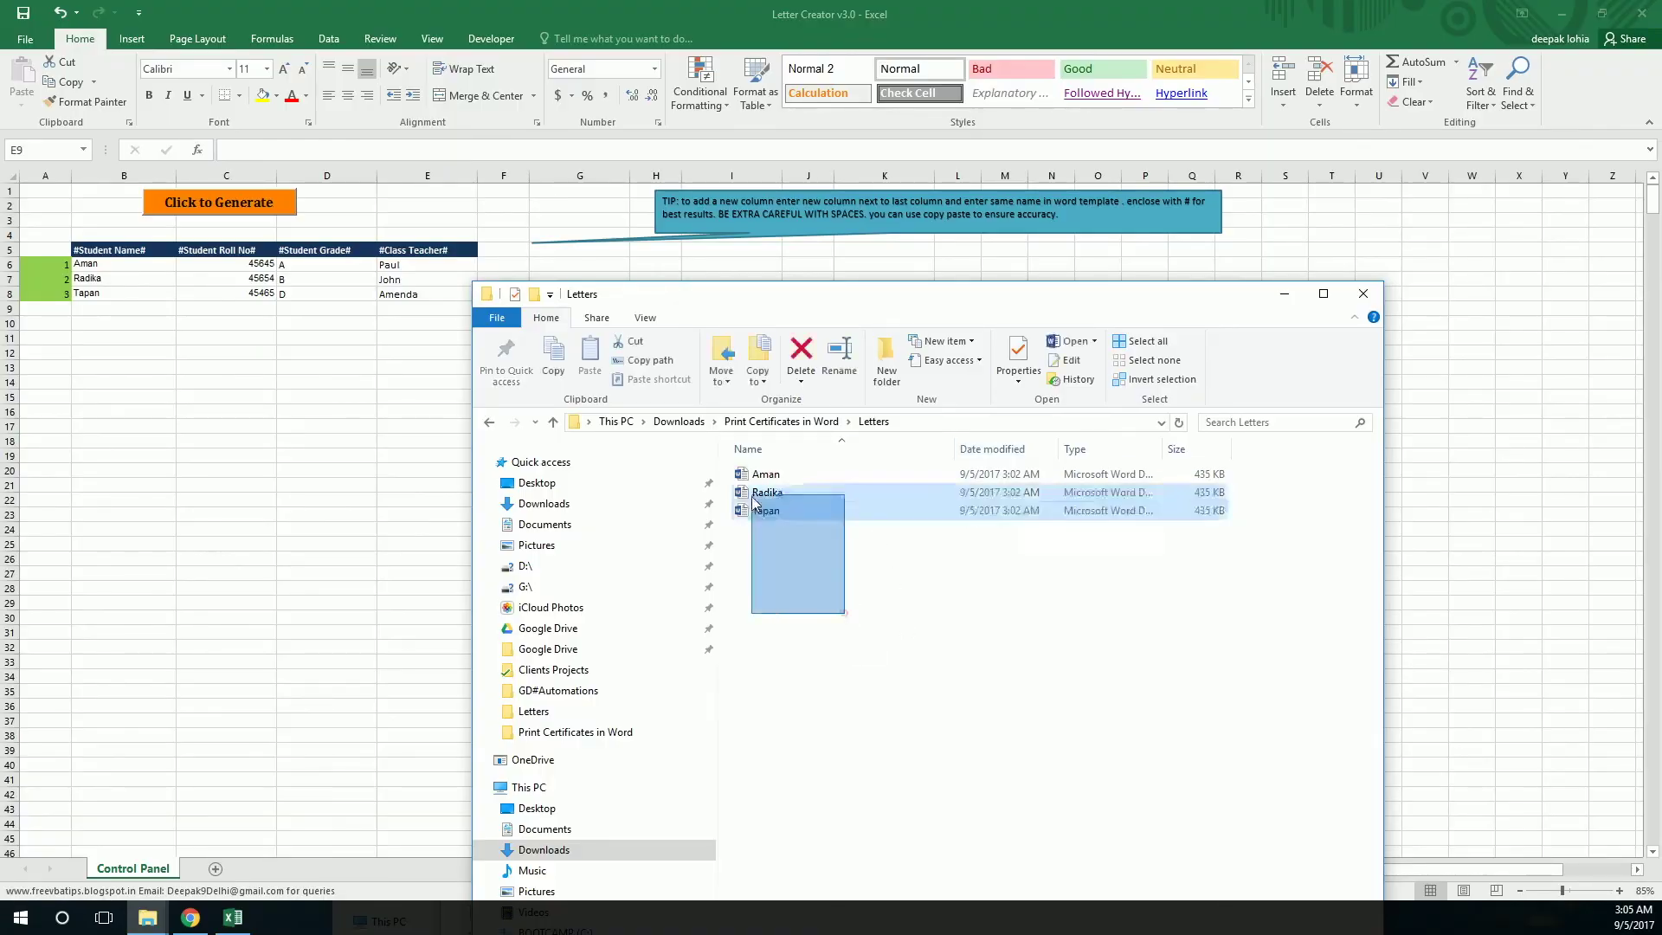
{"action": "key", "text": "Delete"}
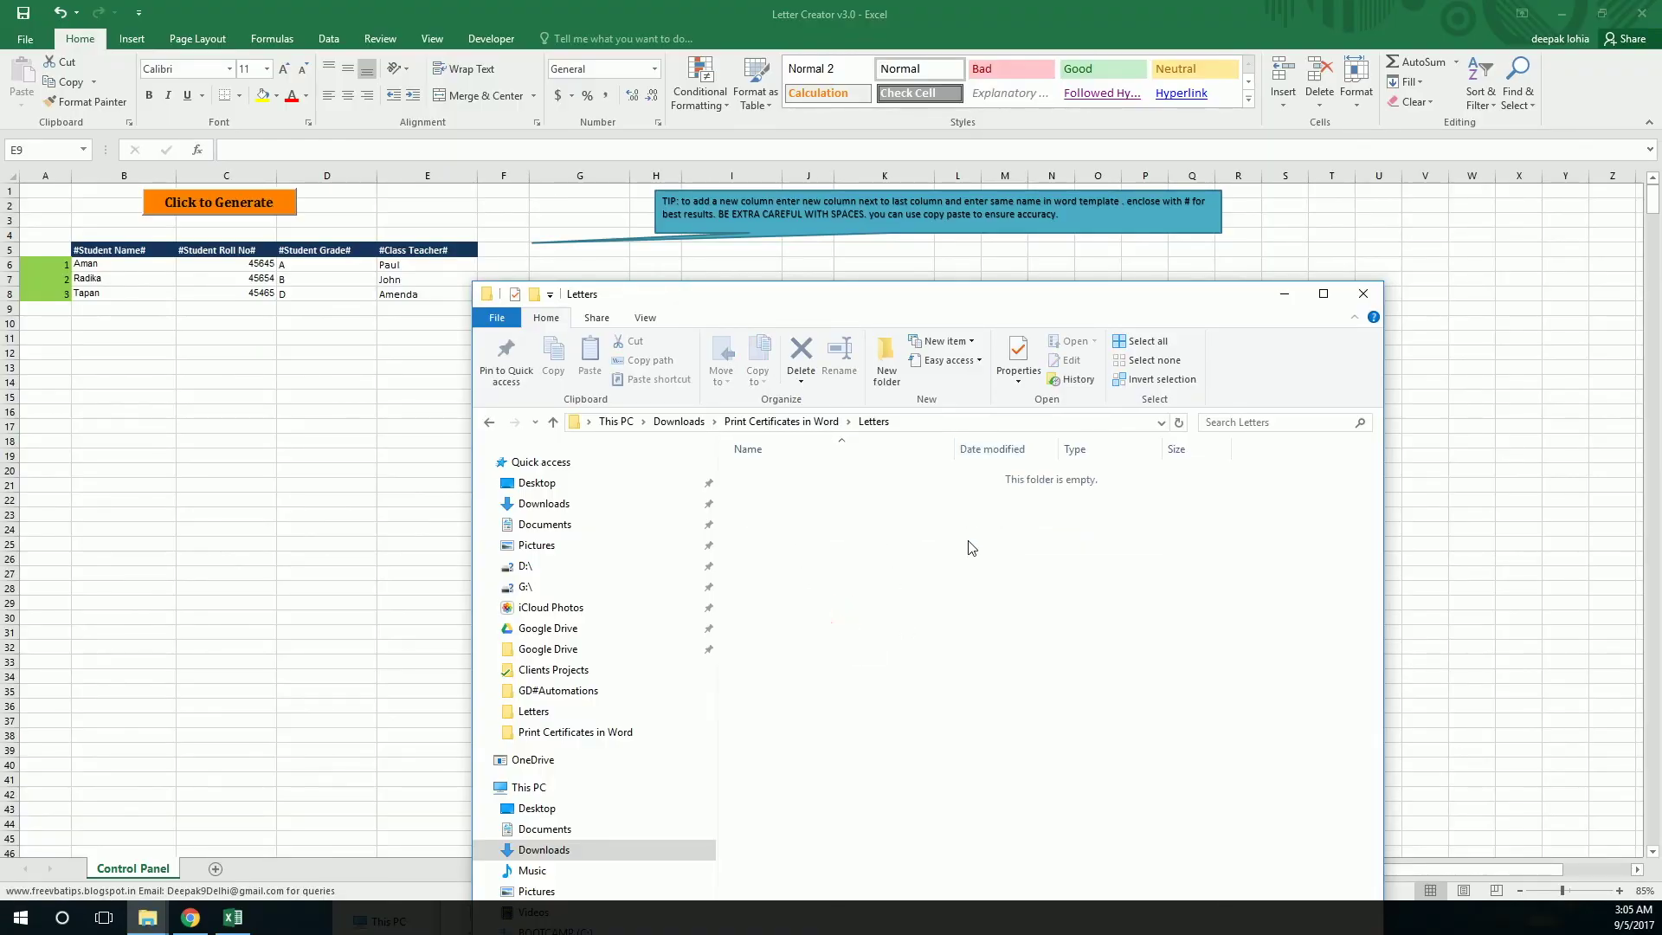
{"action": "left_click", "coordinate": [385, 376]}
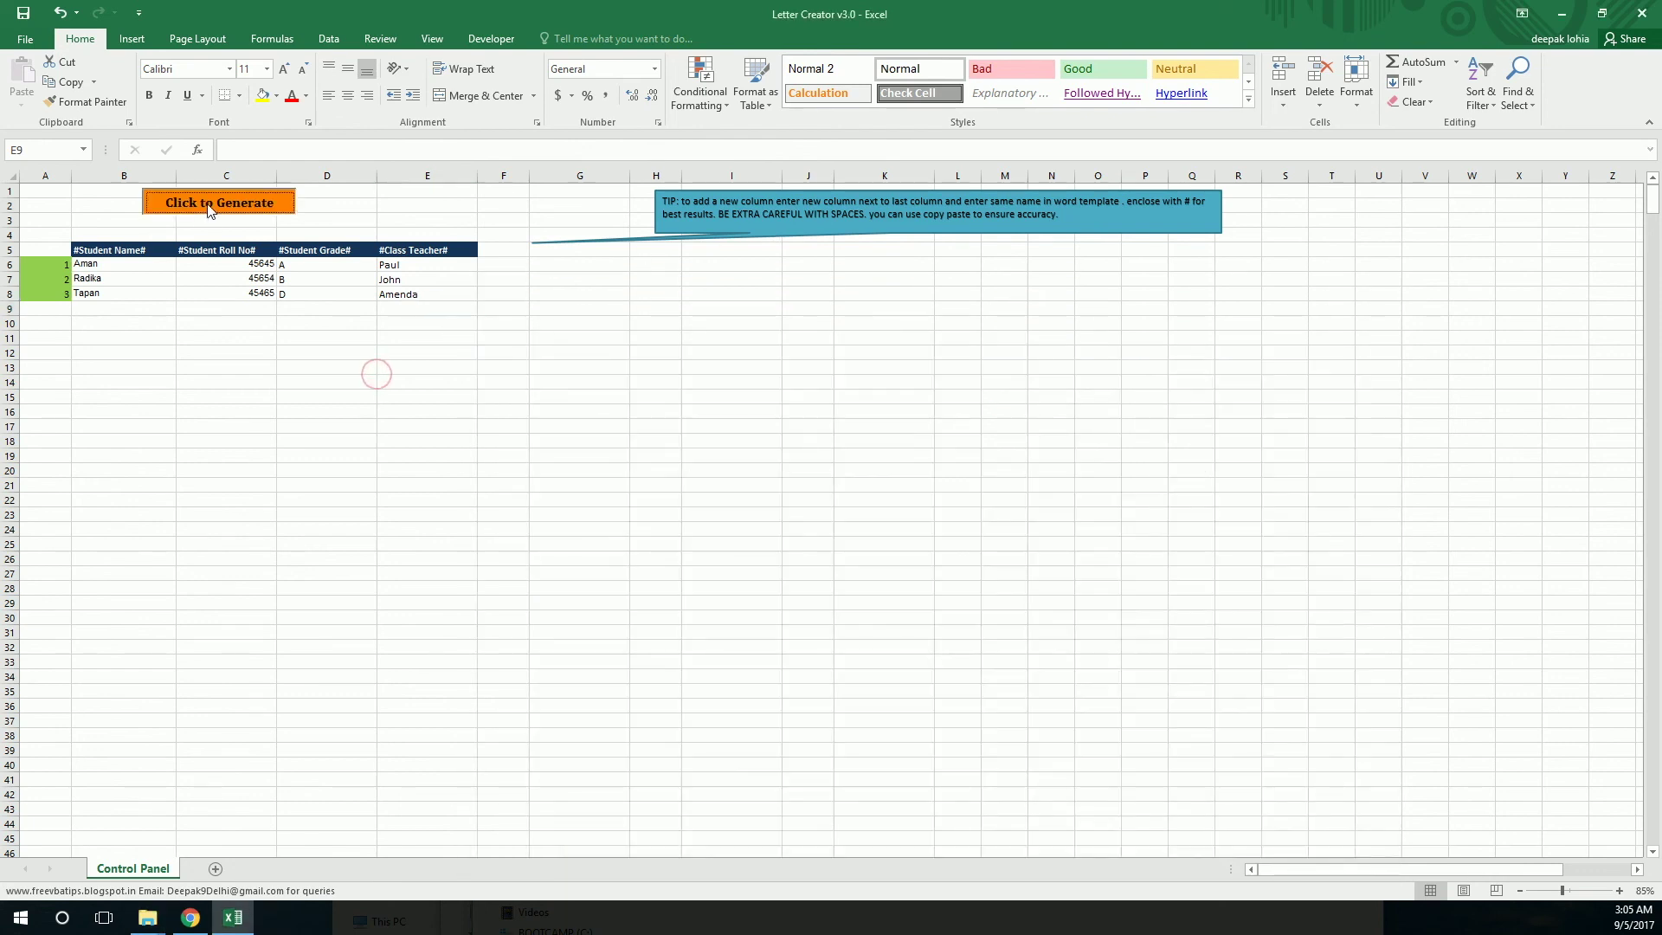
{"action": "left_click", "coordinate": [218, 203]}
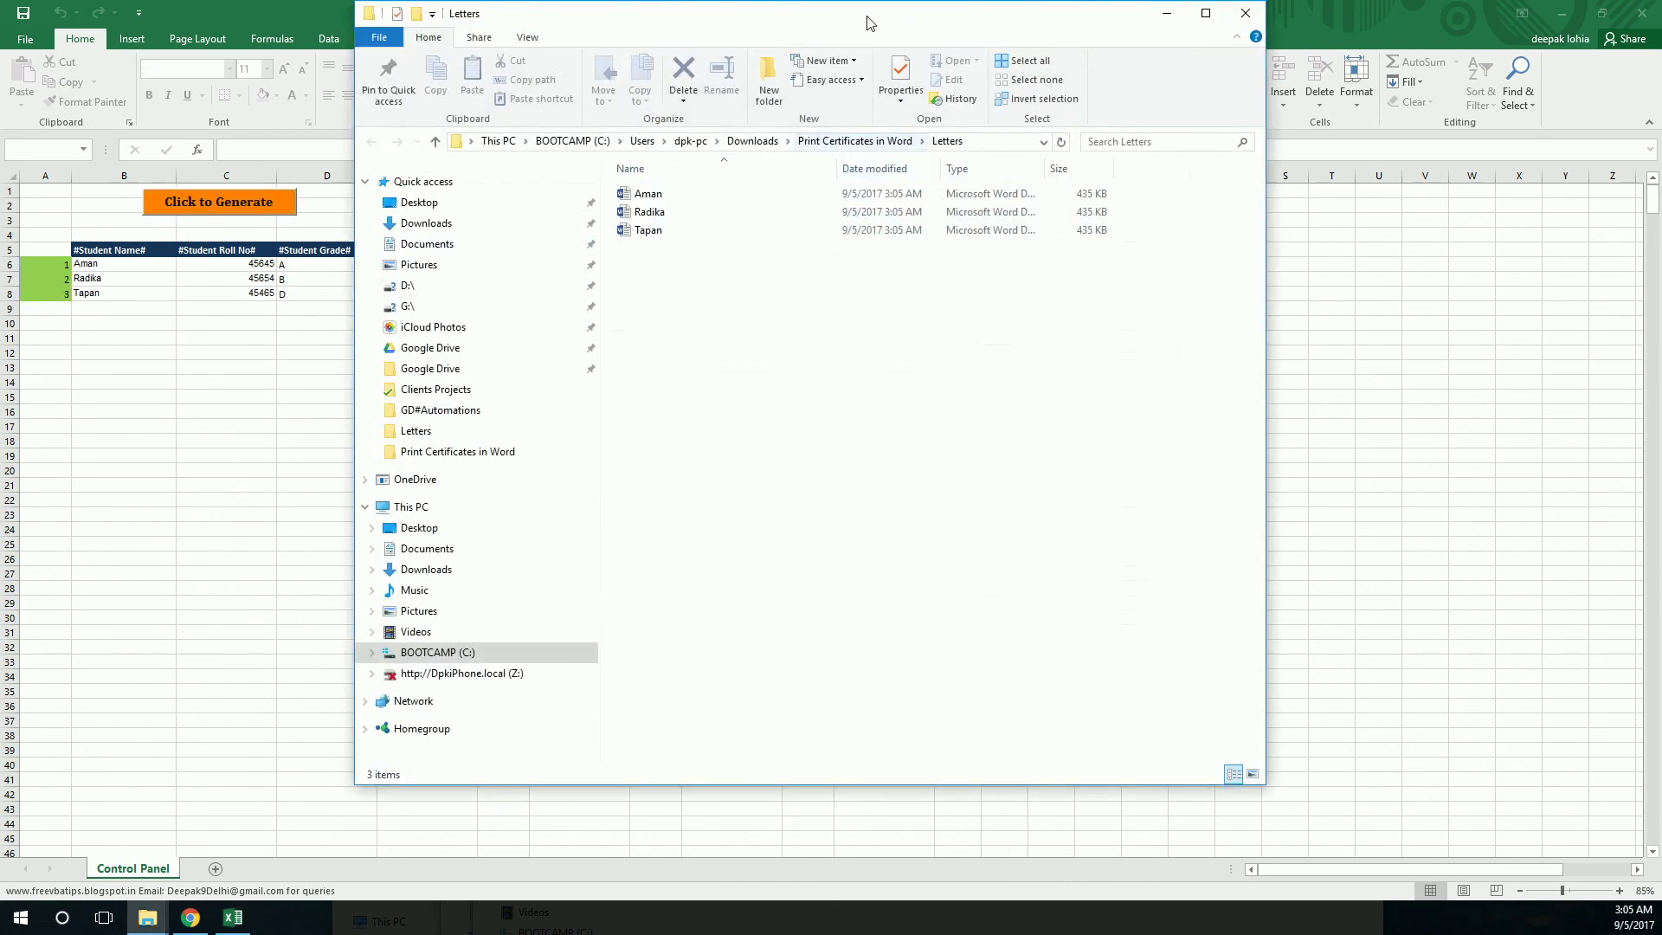
{"action": "left_click_drag", "start_coordinate": [873, 22], "coordinate": [857, 367]}
{"action": "double_click", "coordinate": [764, 566]}
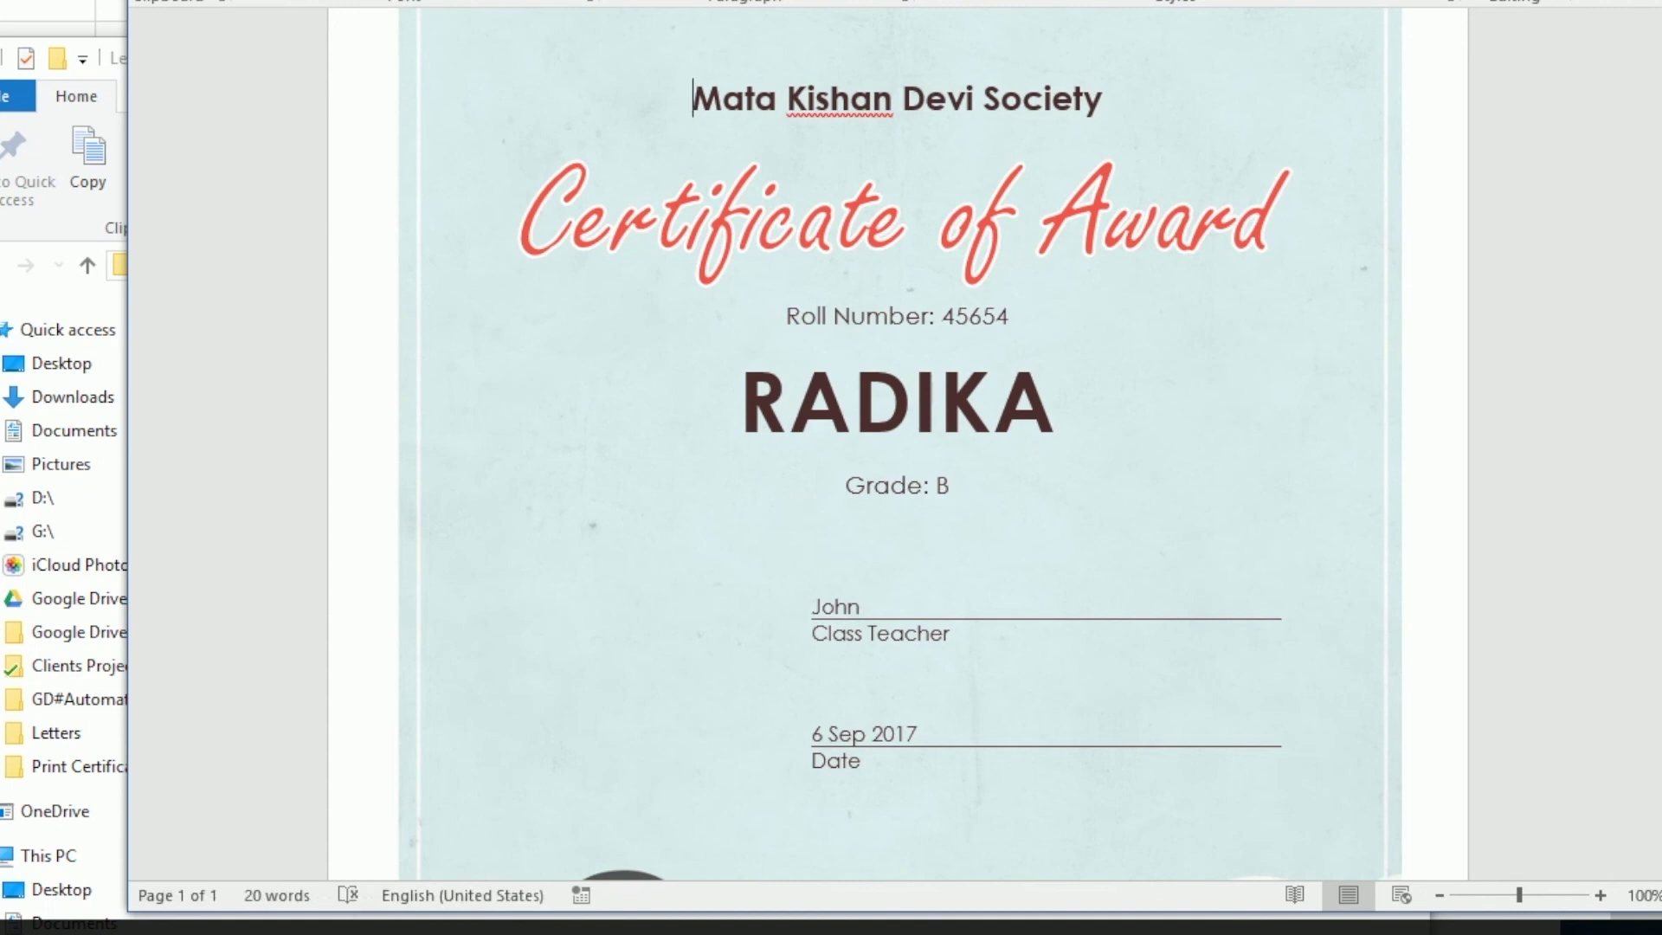
{"action": "key", "text": "alt+F4"}
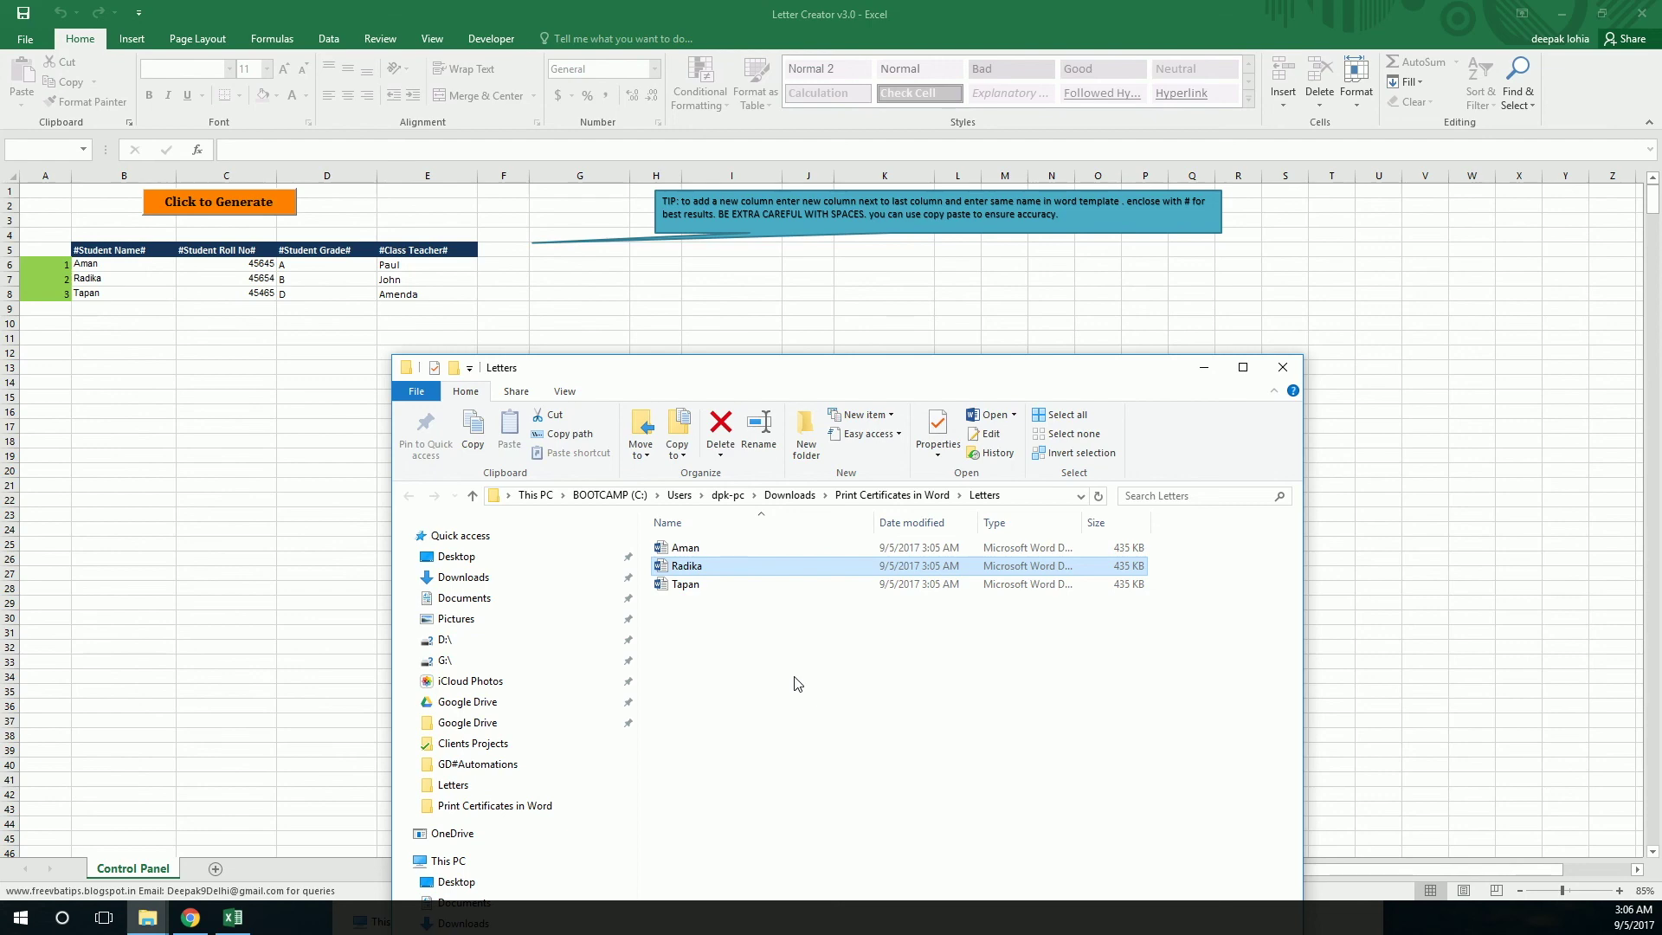
Step: Bring the Letter Creator sheet forward, select the #Class Teacher# header, then an empty cell
{"action": "left_click", "coordinate": [415, 244]}
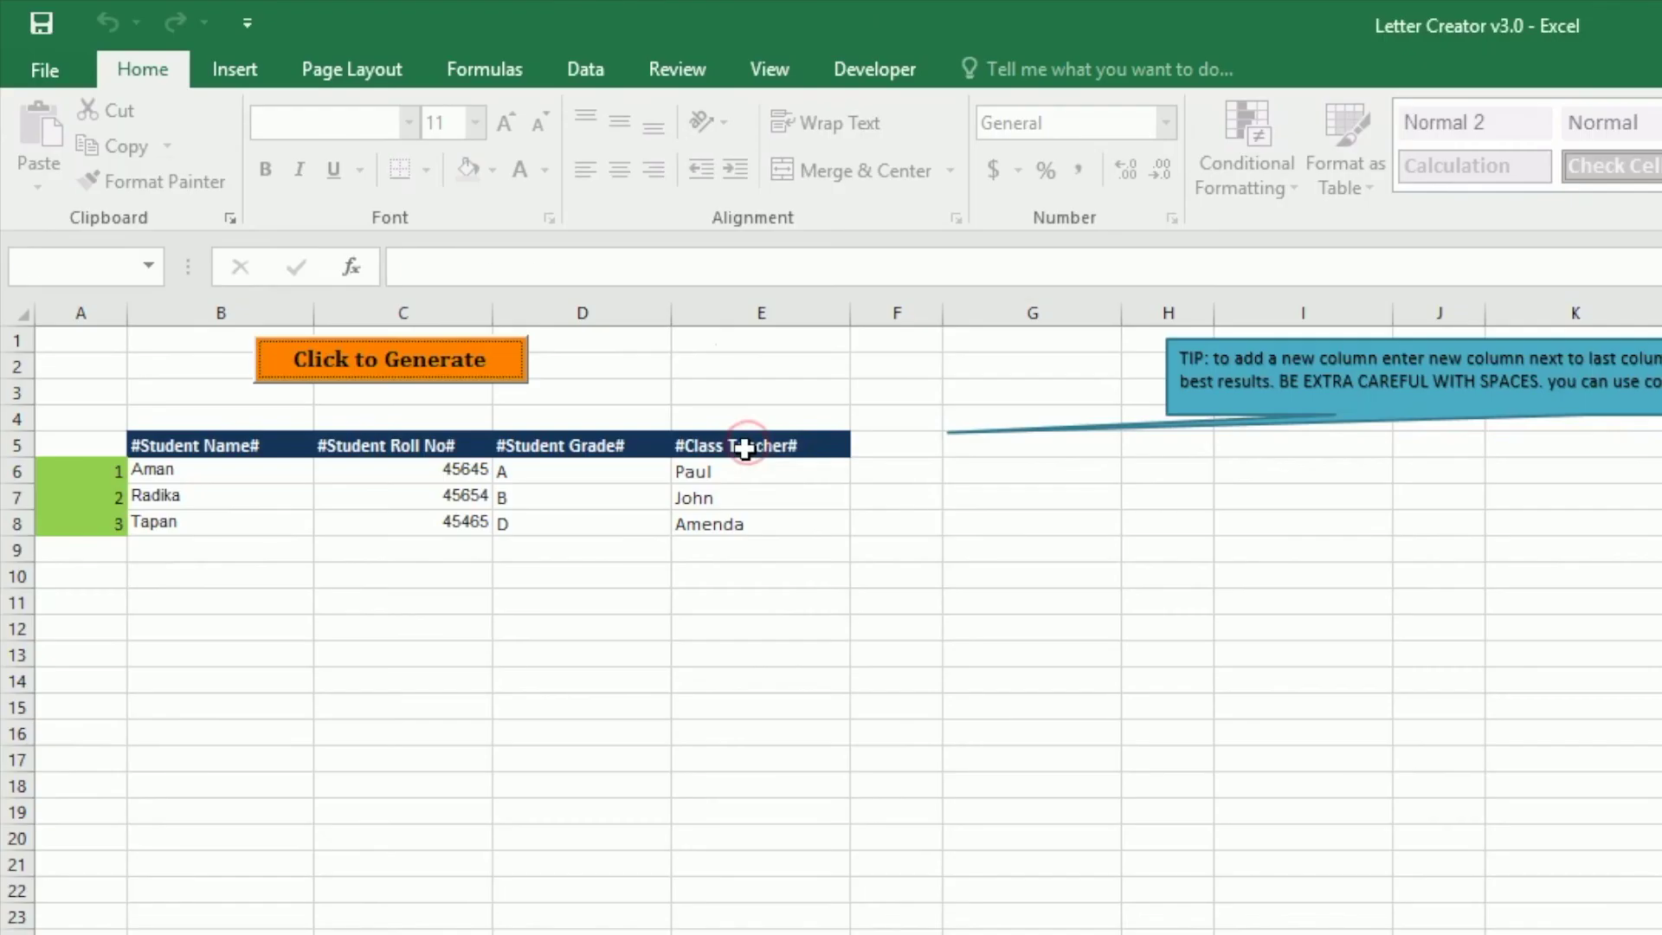
{"action": "left_click", "coordinate": [430, 249]}
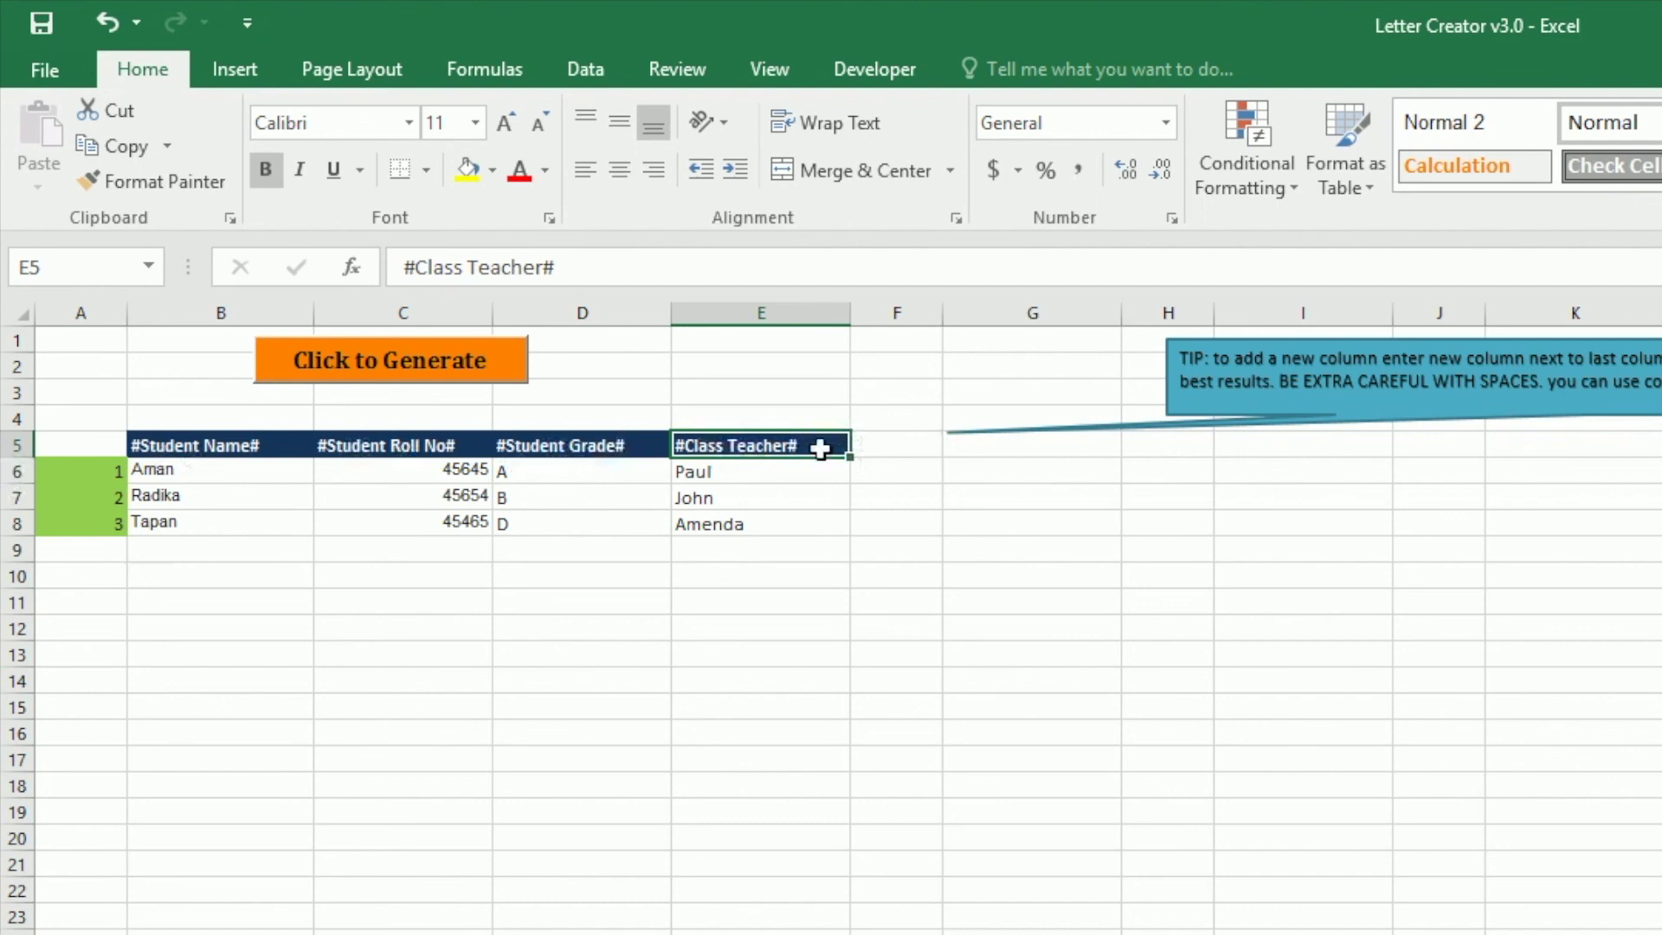
{"action": "left_click", "coordinate": [766, 710]}
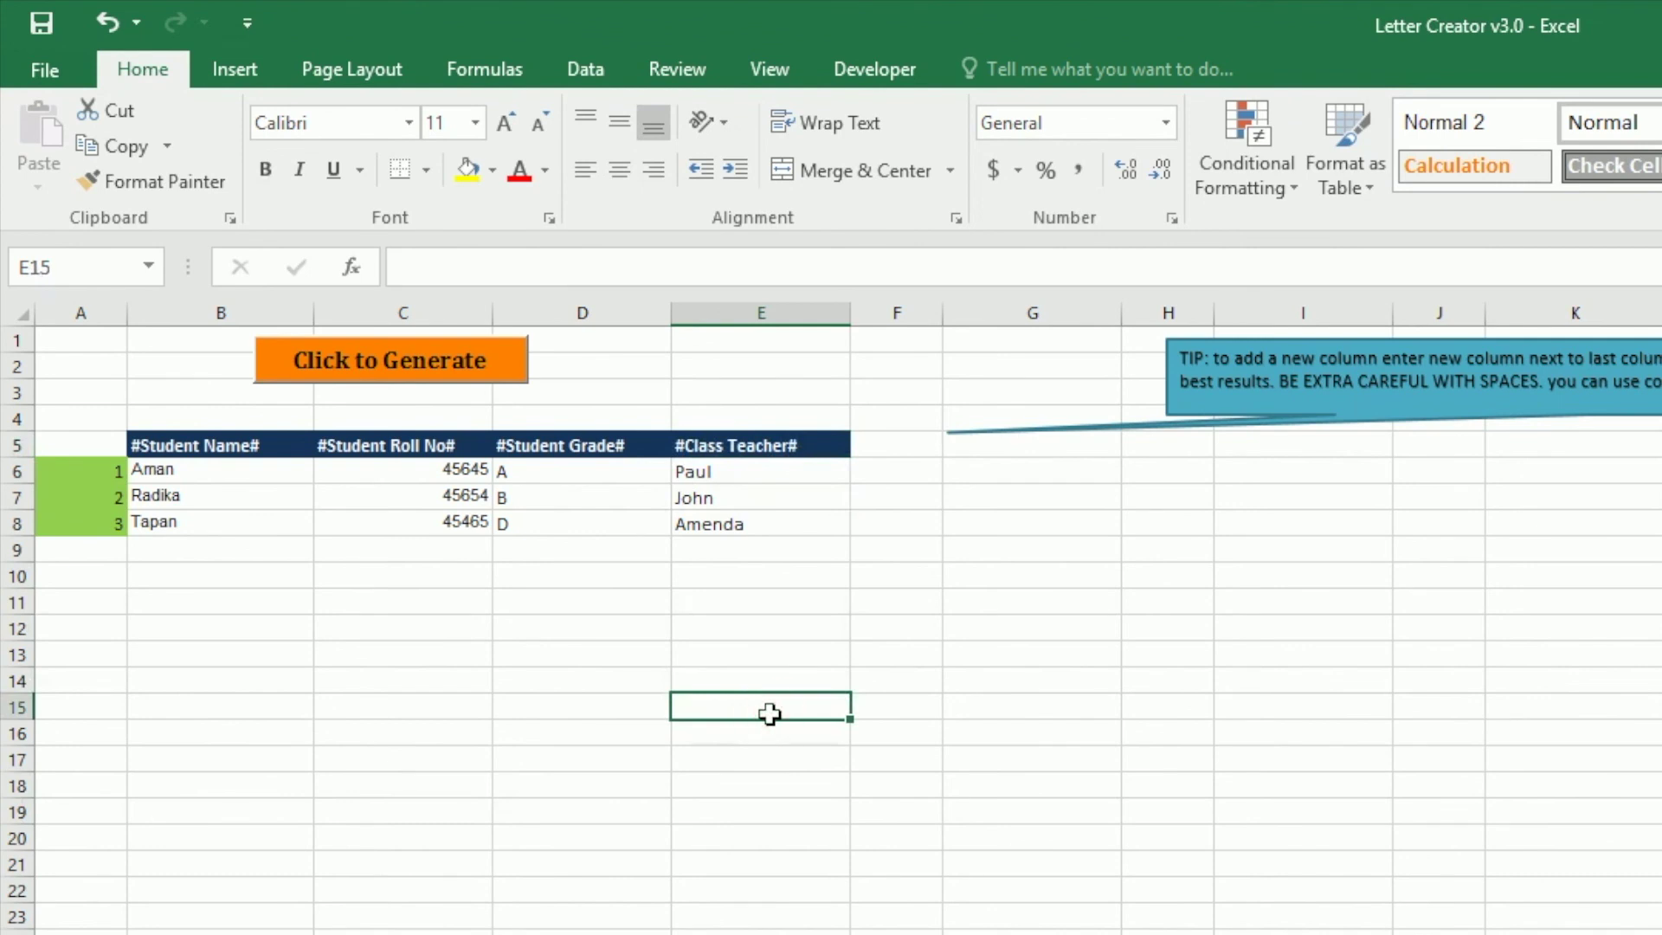